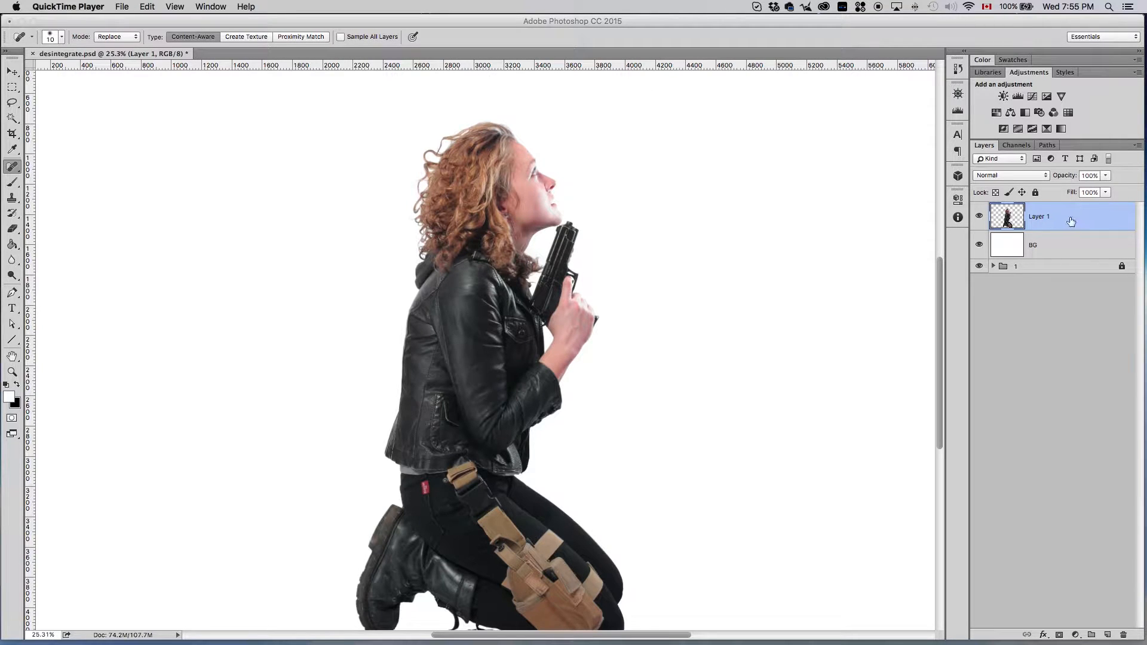
- Duplicate Layer 1 and rename the original beneath the copy as "Effect Layer"
drag(1077, 224, 1109, 633)
click(1035, 247)
double_click(1036, 247)
text(Effect Layer)
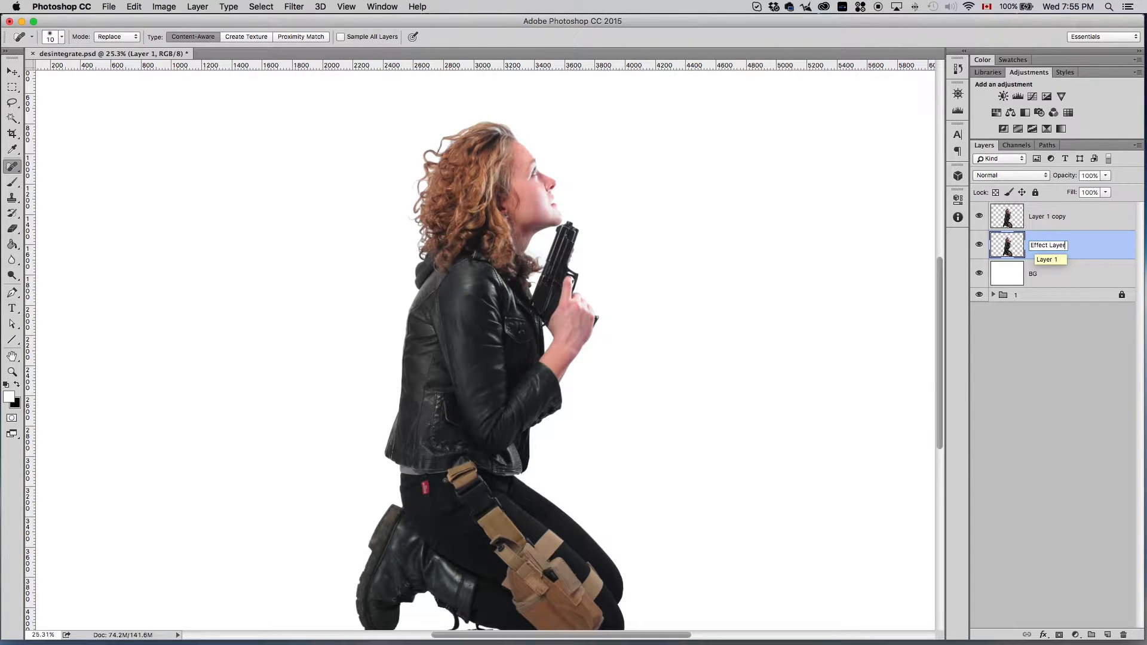
key(Tab)
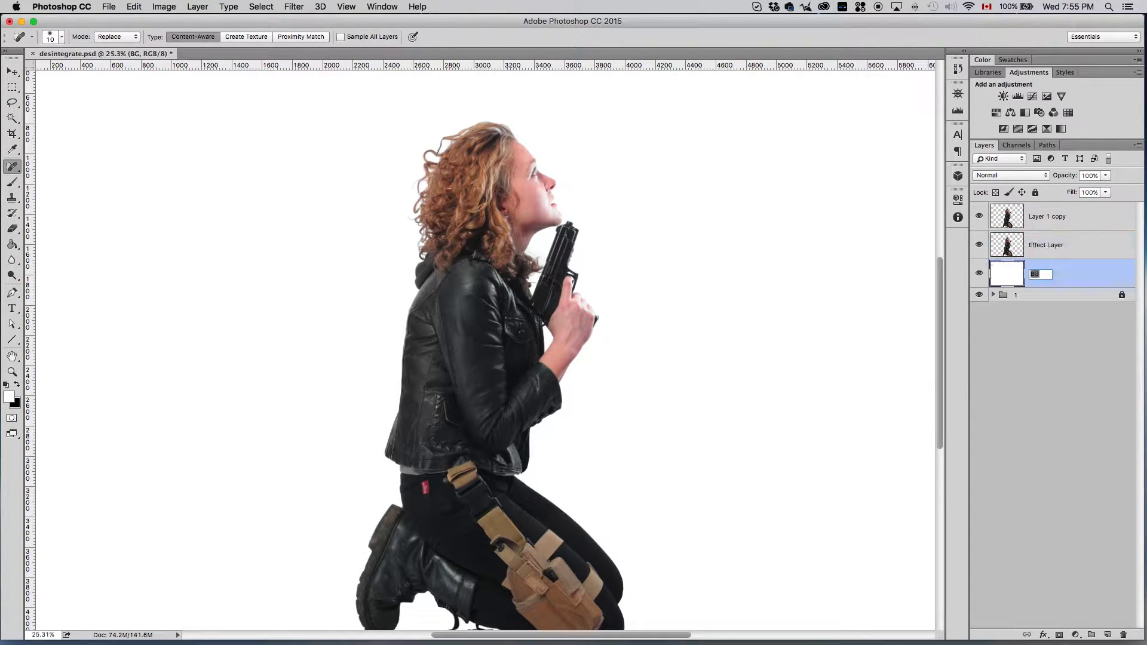
- Rename the top copy of the woman as "Main Layer" and make the Effect Layer active
double_click(1046, 217)
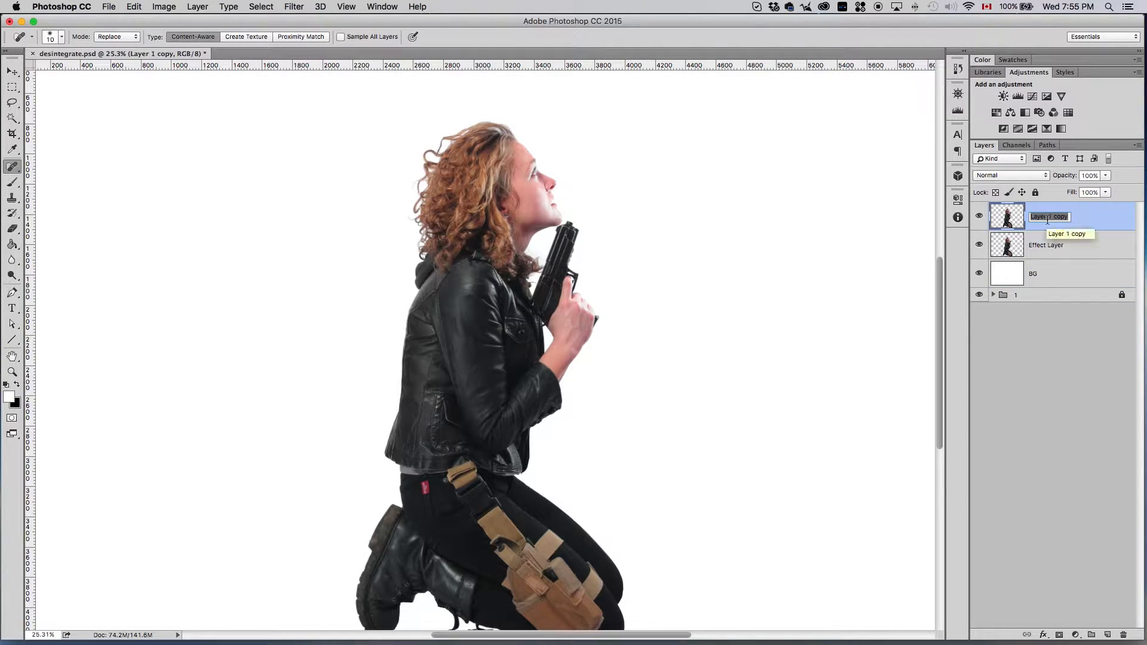
text(Main Layer)
key(Tab)
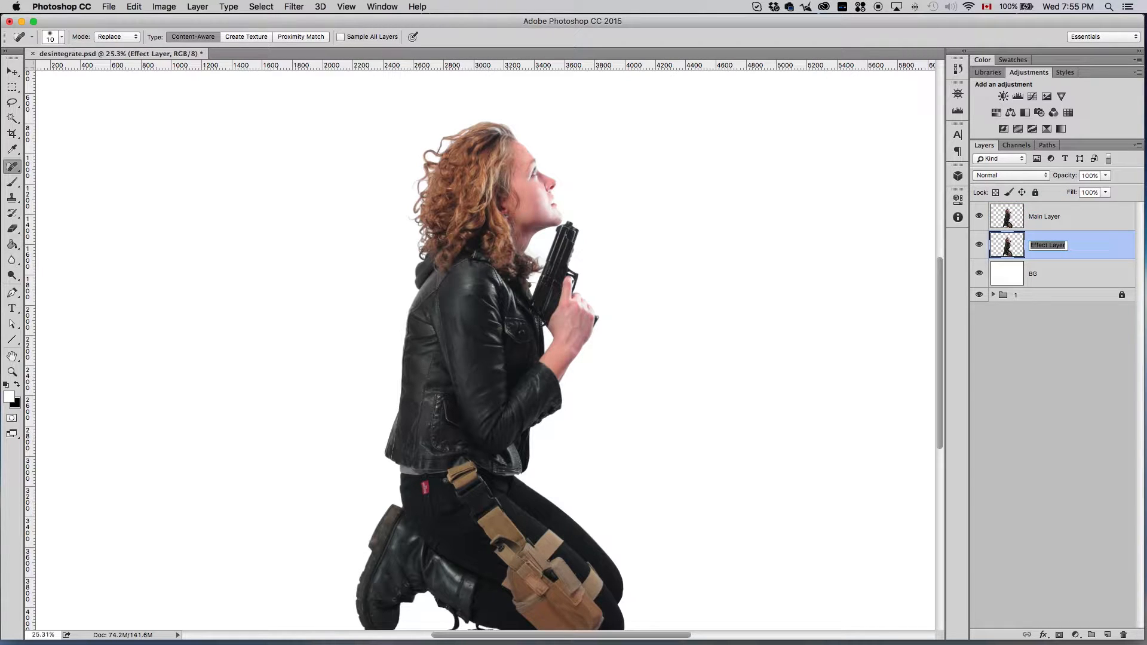
key(Return)
- Liquify the Effect Layer, pulling the hair and the back of the jacket outward behind the woman with a 900 brush
click(293, 8)
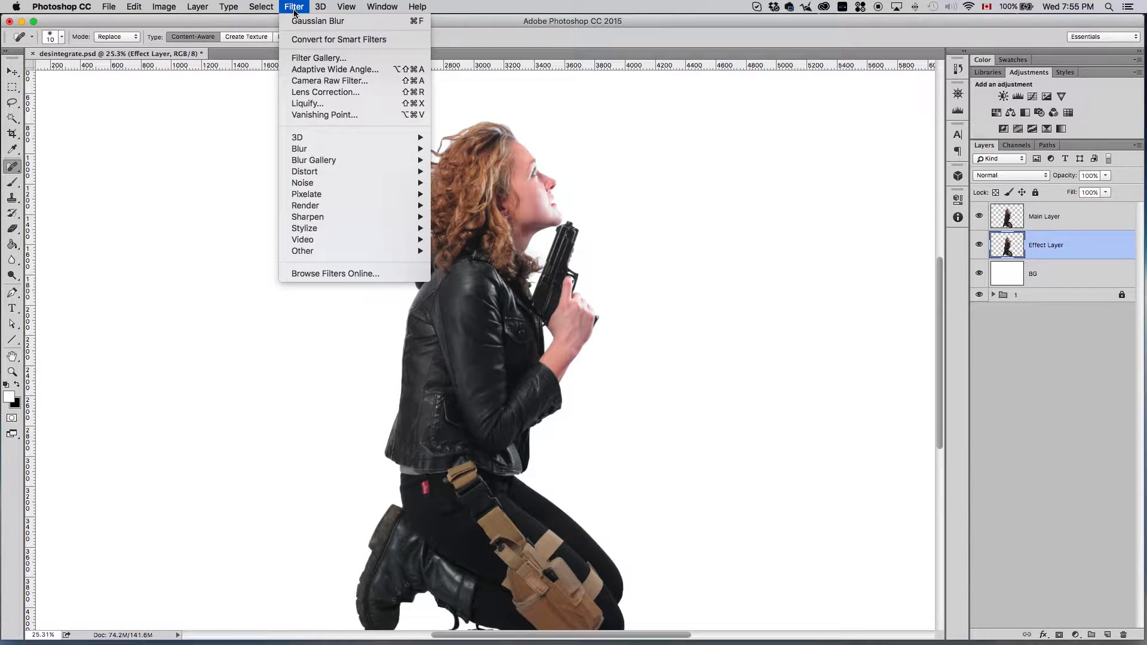
click(310, 105)
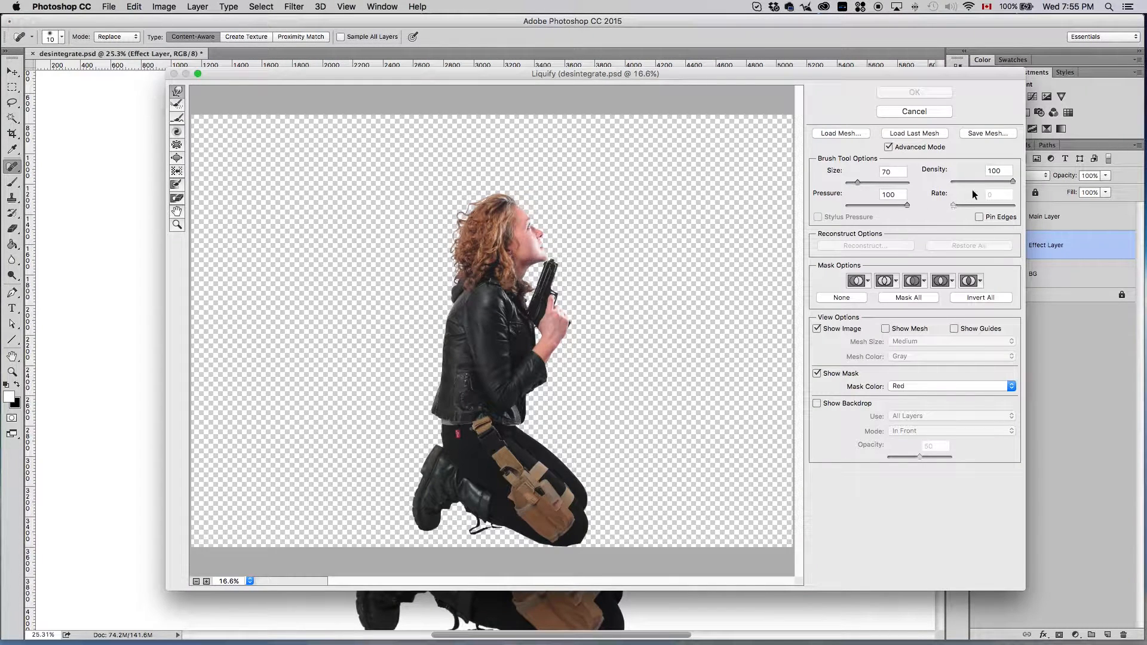
drag(855, 183, 881, 182)
key(bracketleft)
key(bracketleft)
key(bracketleft)
key(bracketleft)
key(bracketleft)
key(bracketleft)
key(bracketleft)
key(bracketleft)
key(bracketleft)
key(bracketleft)
drag(453, 243, 353, 233)
drag(459, 283, 396, 289)
mouse_move(450, 343)
mouse_down()
mouse_move(372, 338)
mouse_move(424, 392)
mouse_move(390, 390)
mouse_up()
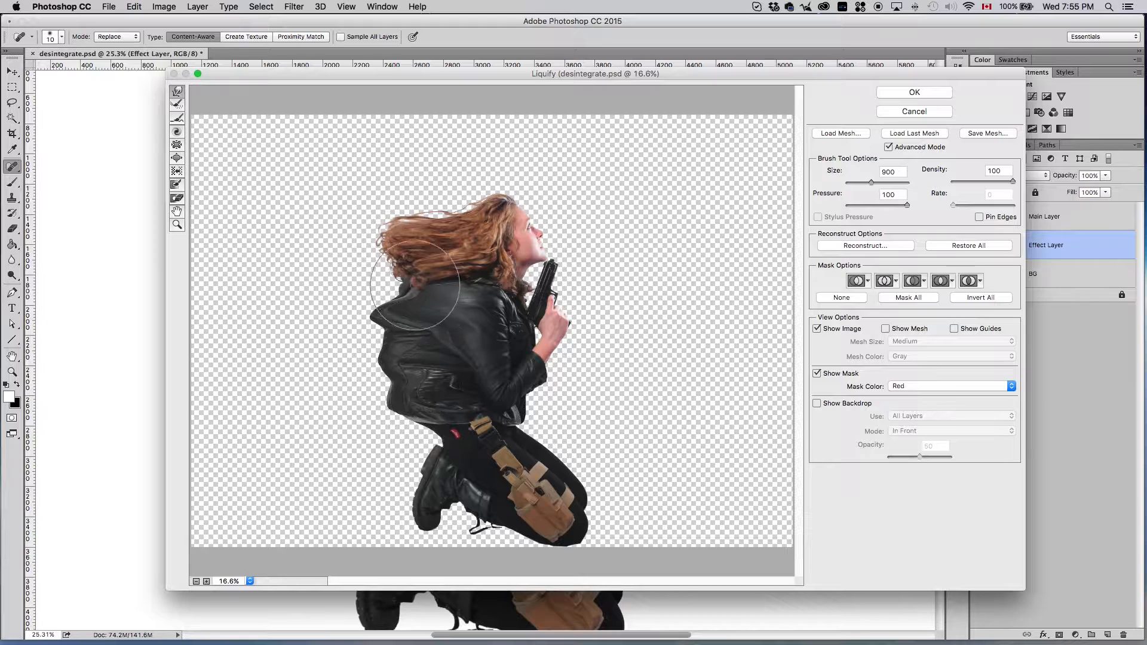
- Reduce the warp brush slightly and push the top of the hair upward
key(bracketleft)
key(bracketleft)
mouse_move(430, 202)
mouse_down()
mouse_move(471, 205)
mouse_move(459, 181)
mouse_move(439, 192)
mouse_up()
- Set the Liquify brush size to 300 and stretch the hood and upper back of the jacket outward
key(bracketleft)
key(bracketleft)
key(bracketleft)
key(bracketleft)
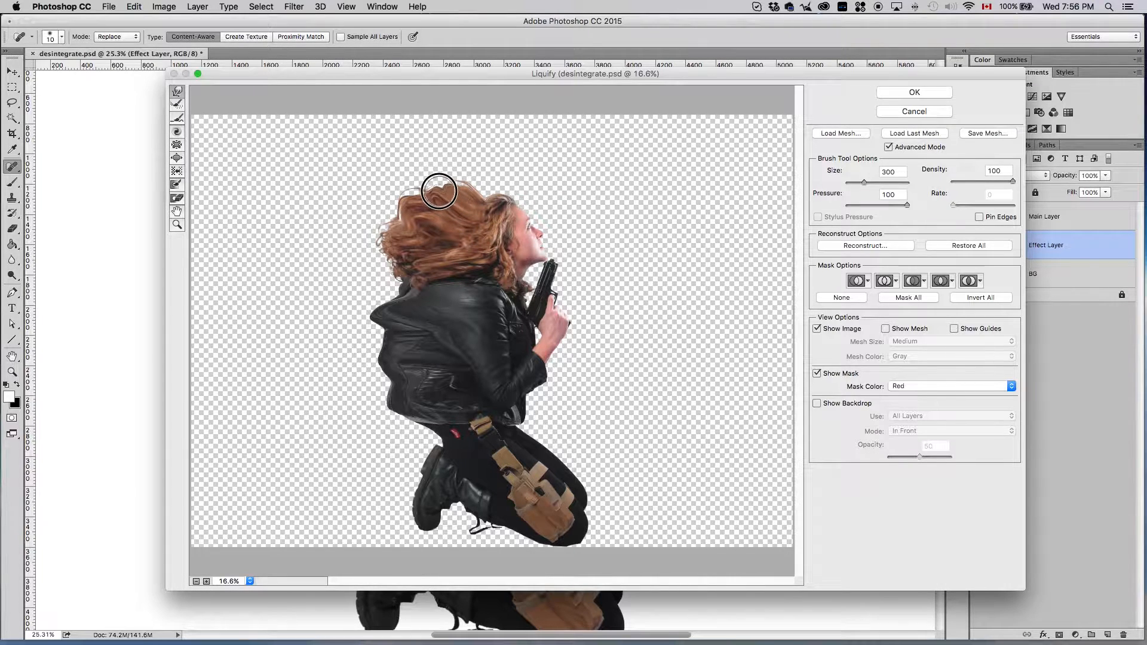
scroll(496, 191, up, 3)
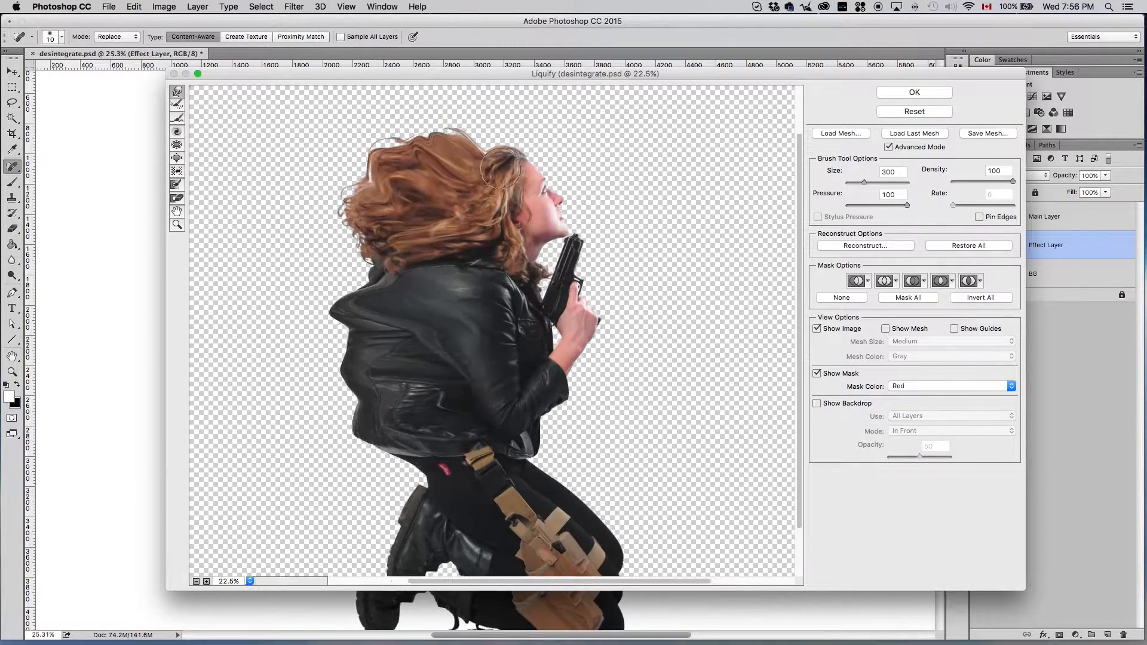
scroll(496, 191, up, 5)
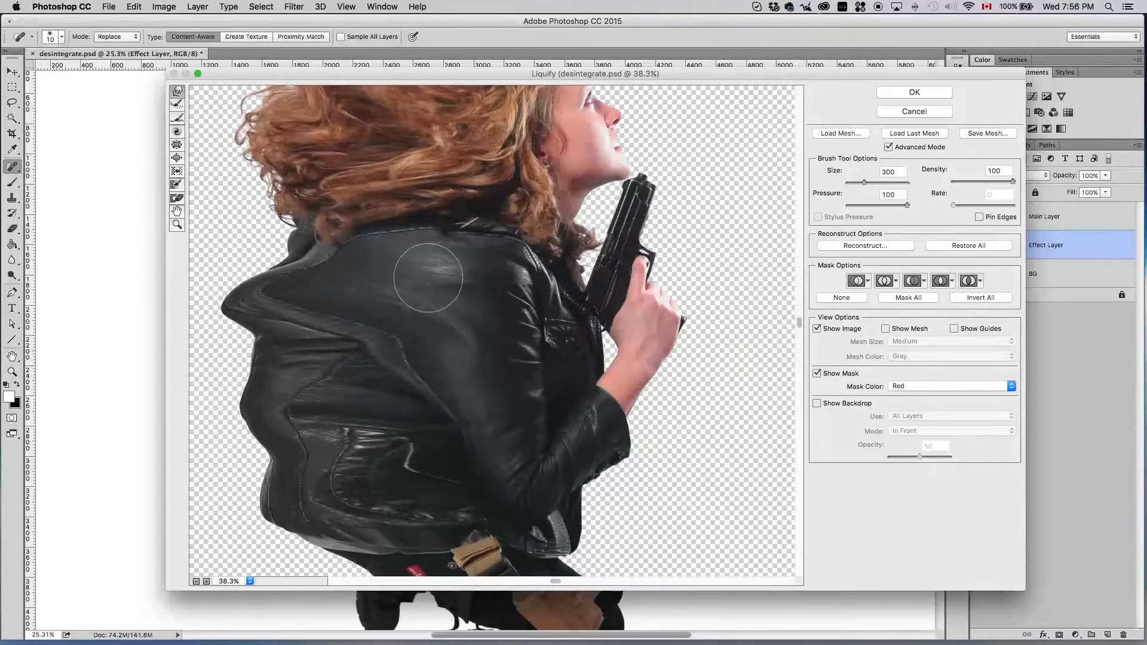
scroll(428, 278, left, 10)
scroll(436, 276, right, 15)
scroll(440, 277, left, 15)
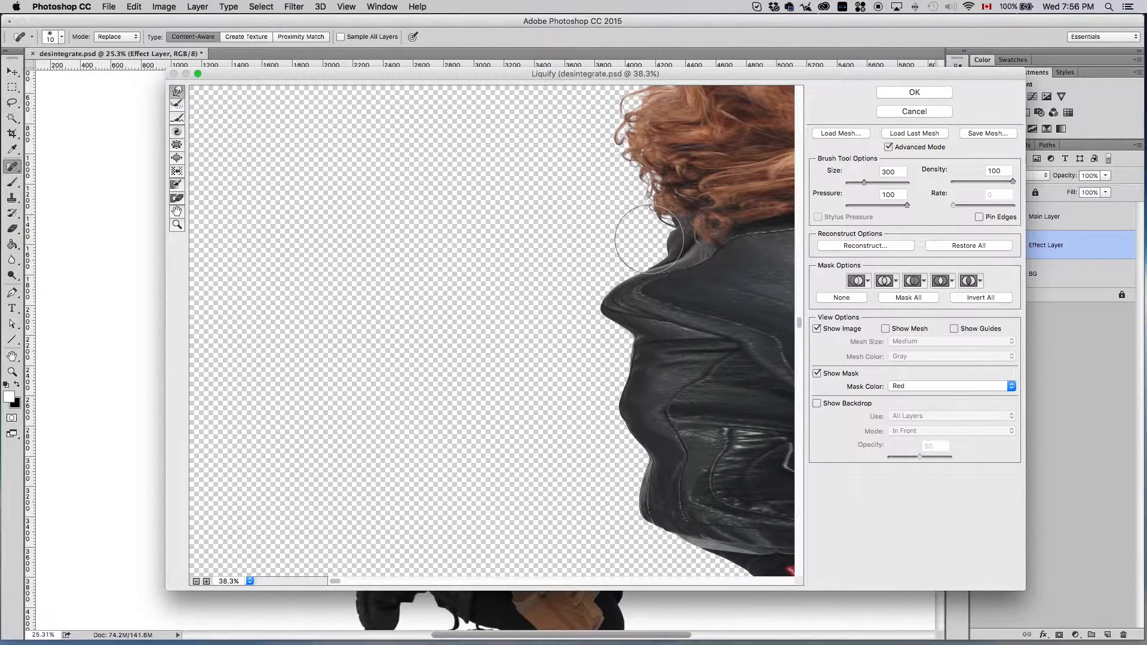
drag(650, 238, 556, 215)
drag(686, 264, 598, 258)
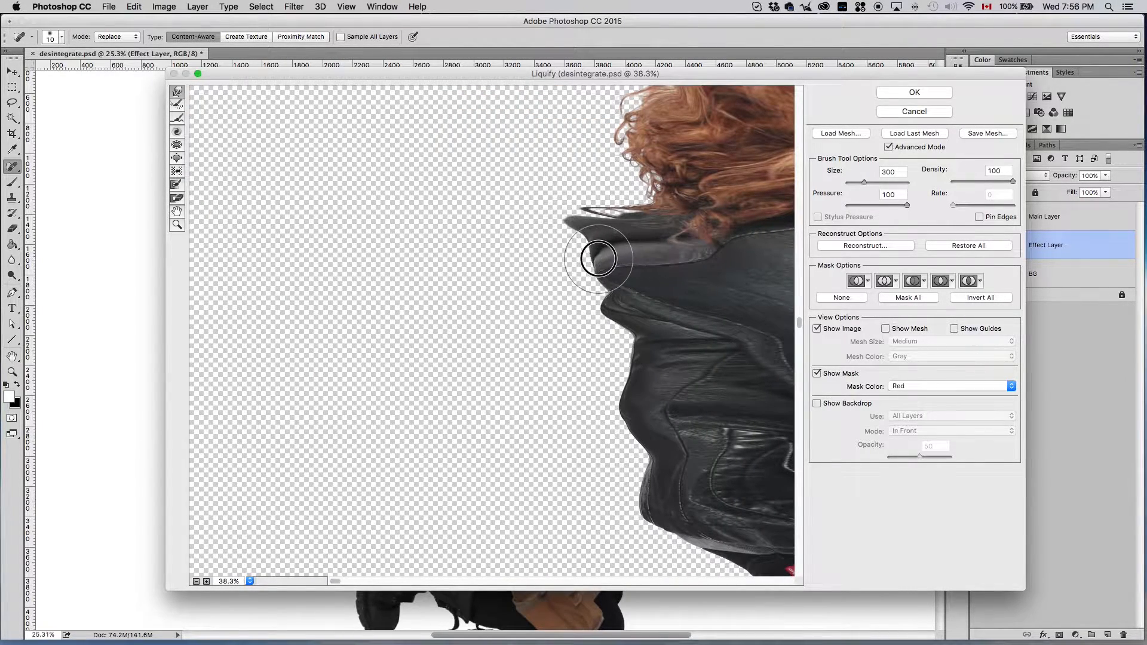
- Enlarge the Liquify brush to 1000 and pull the middle and lower back of the jacket farther out
scroll(619, 358, right, 10)
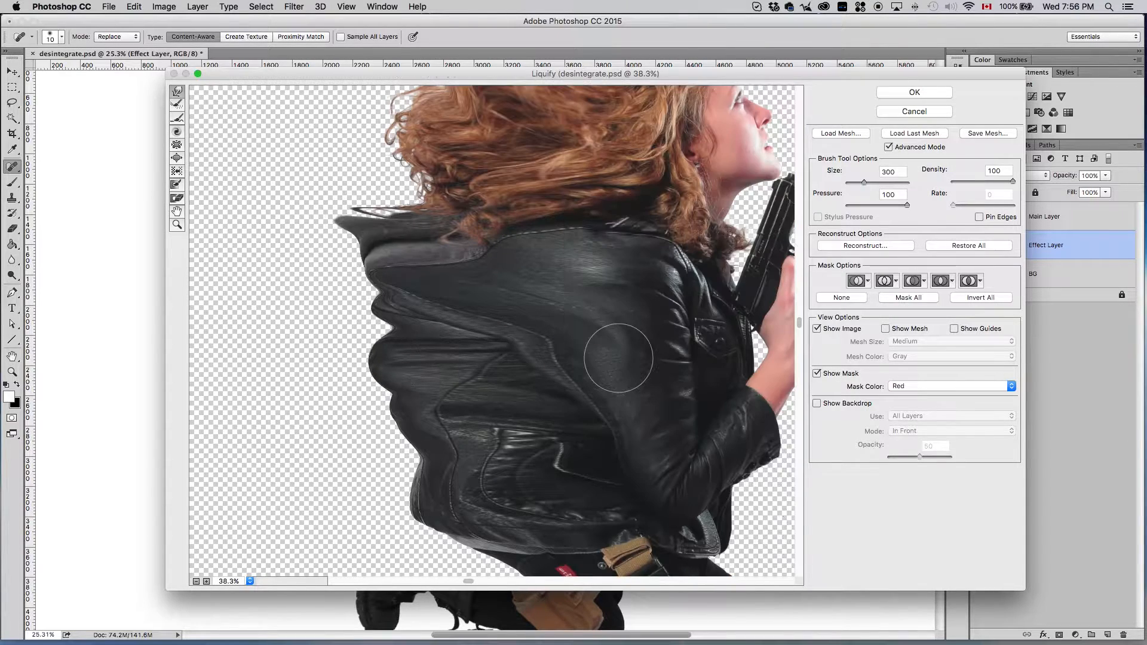
key(bracketright)
key(bracketright)
key(bracketright)
key(bracketright)
key(bracketright)
key(bracketright)
key(bracketright)
key(bracketright)
key(bracketright)
drag(452, 322, 349, 315)
drag(457, 434, 376, 434)
- Stretch the back and upper part of the hair farther outward with the 1000 brush
scroll(430, 431, up, 10)
drag(447, 384, 373, 377)
mouse_move(505, 325)
mouse_down()
mouse_move(492, 303)
mouse_move(421, 276)
mouse_up()
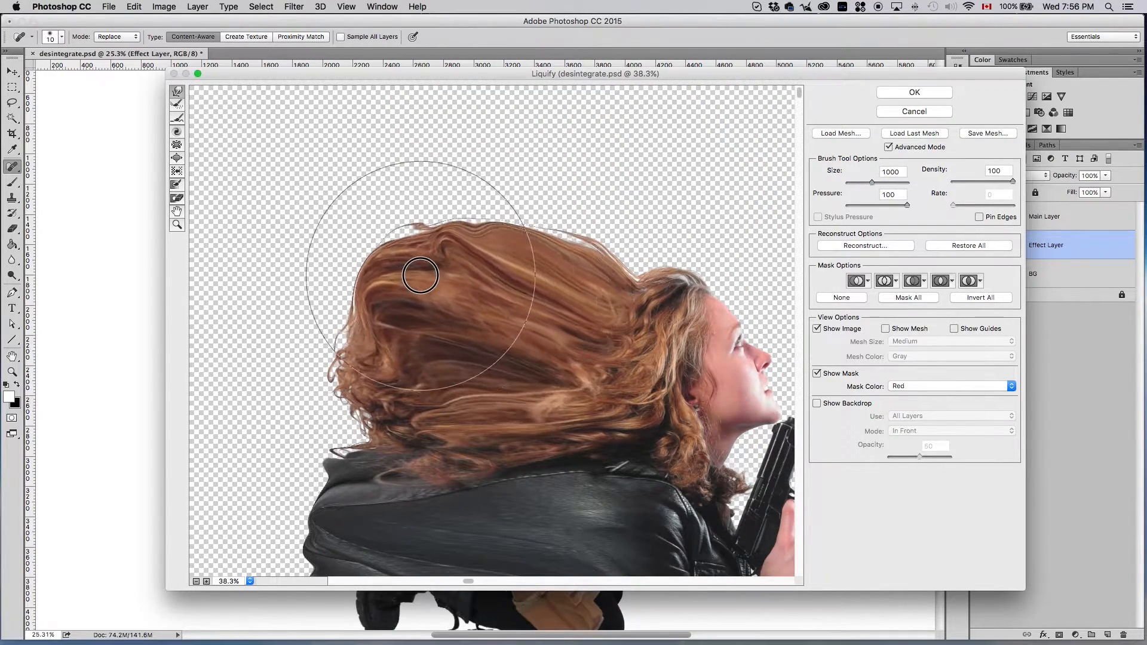
- Set the Liquify brush size to 400 and sweep the hair near the crown backward
key(bracketleft)
key(bracketleft)
key(bracketleft)
key(bracketleft)
key(bracketleft)
key(bracketleft)
mouse_move(622, 285)
mouse_down()
mouse_move(600, 229)
mouse_move(574, 240)
mouse_move(523, 226)
mouse_move(516, 261)
mouse_up()
- Warp the inner hair strands and pull the hair's outer edge into irregular wisps behind the head
scroll(511, 239, down, 10)
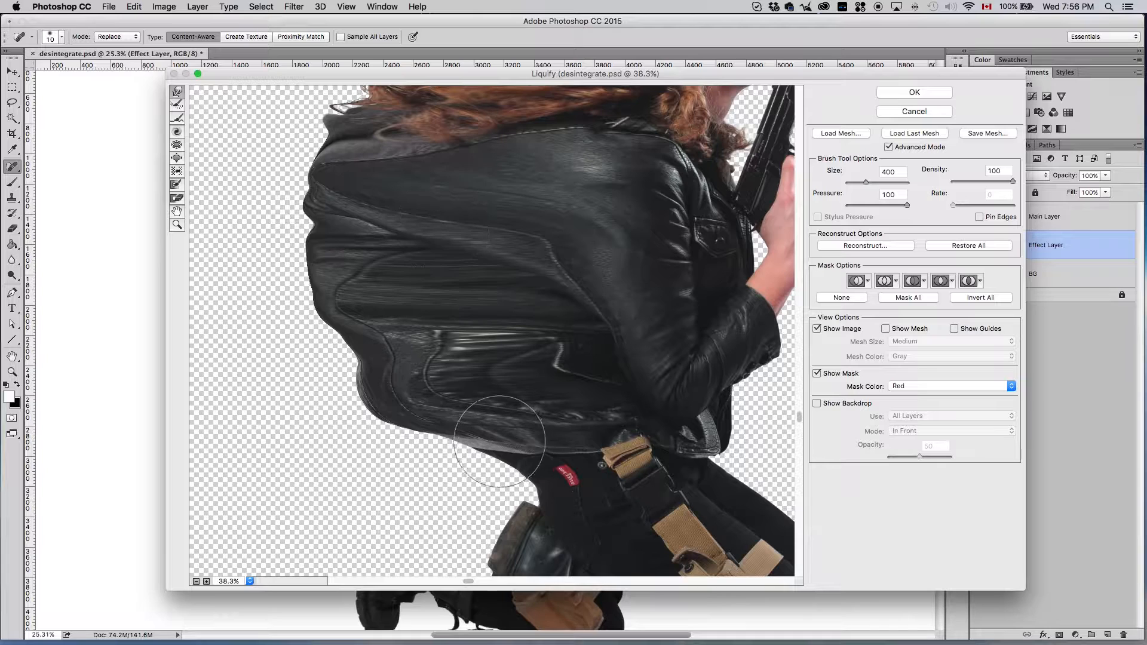
scroll(410, 386, up, 10)
mouse_move(370, 412)
mouse_down()
mouse_move(282, 411)
mouse_move(353, 363)
mouse_move(310, 342)
mouse_up()
scroll(493, 367, right, 10)
scroll(487, 371, left, 10)
mouse_move(697, 383)
mouse_down()
mouse_move(660, 427)
mouse_move(666, 349)
mouse_move(640, 337)
mouse_move(542, 353)
mouse_move(563, 354)
mouse_move(557, 325)
mouse_move(535, 317)
mouse_move(475, 236)
mouse_up()
drag(355, 311, 291, 295)
- Push the rear edge of the jacket outward into uneven bulges and apply the Liquify distortion
scroll(415, 267, down, 10)
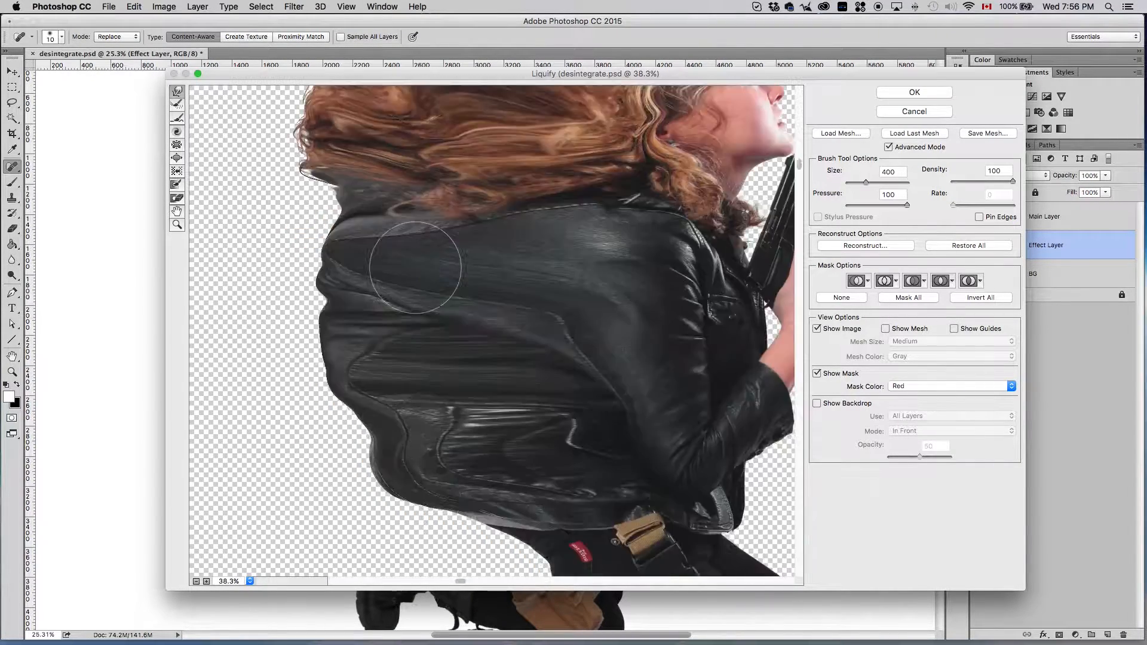
scroll(406, 272, down, 7)
scroll(395, 299, up, 10)
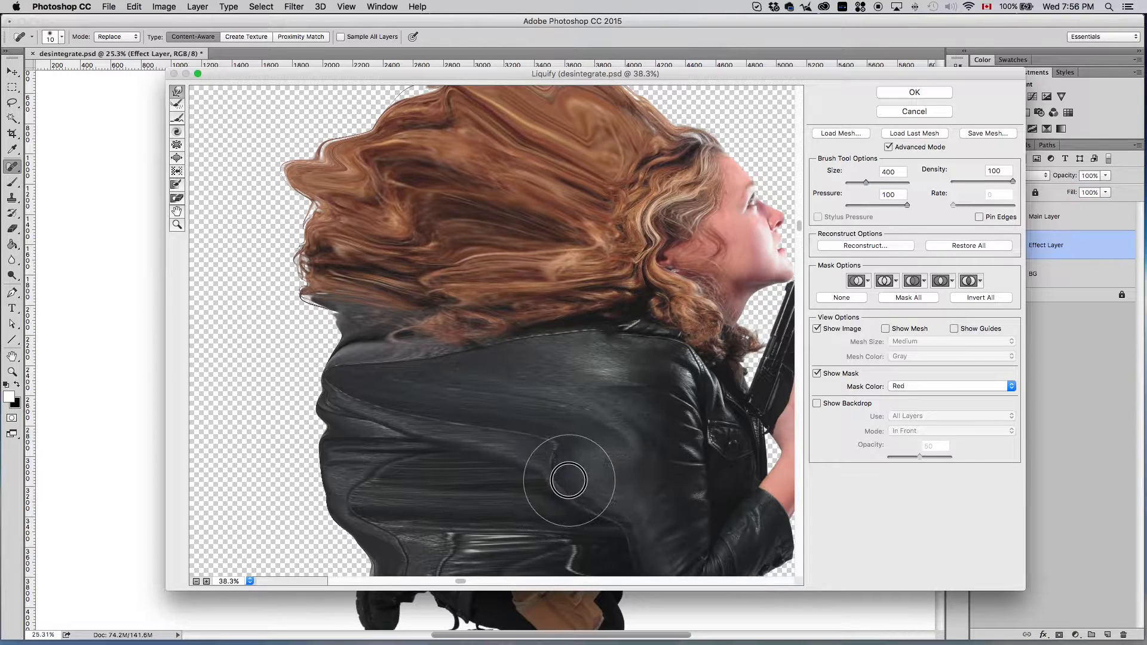
drag(525, 478, 323, 428)
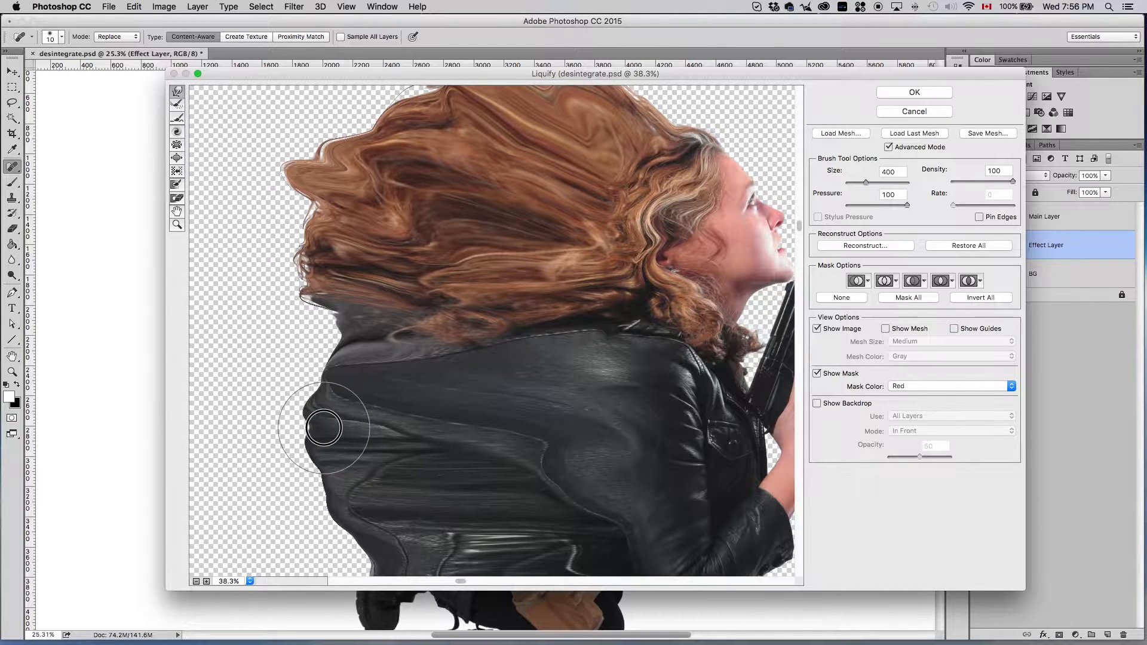
scroll(363, 438, down, 5)
drag(372, 464, 359, 459)
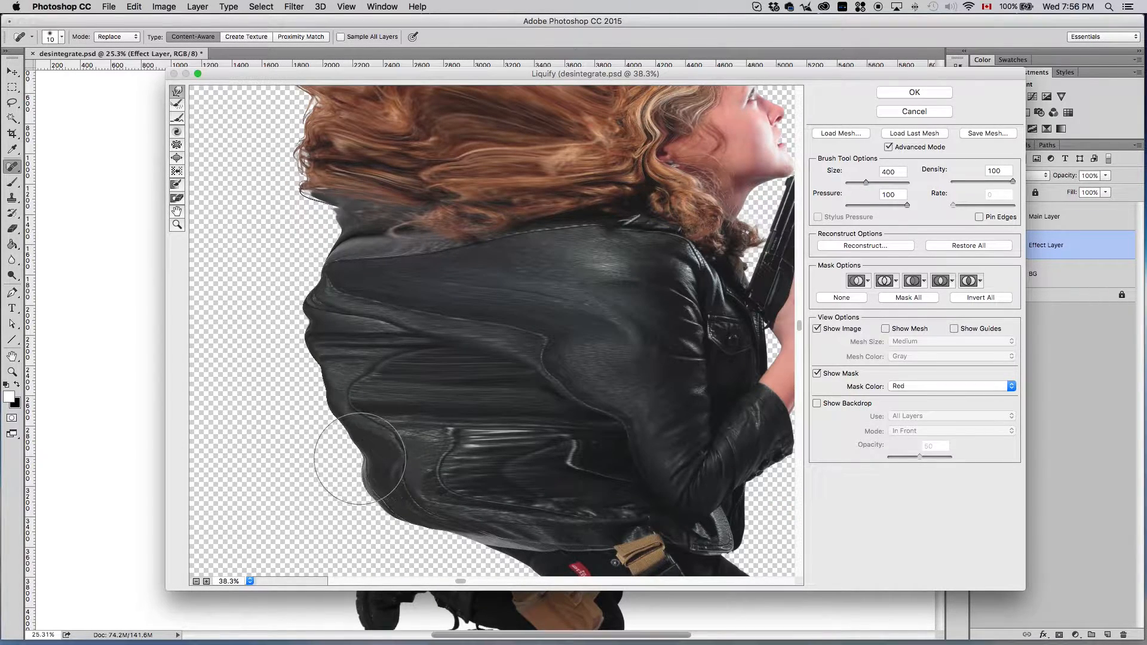
click(904, 93)
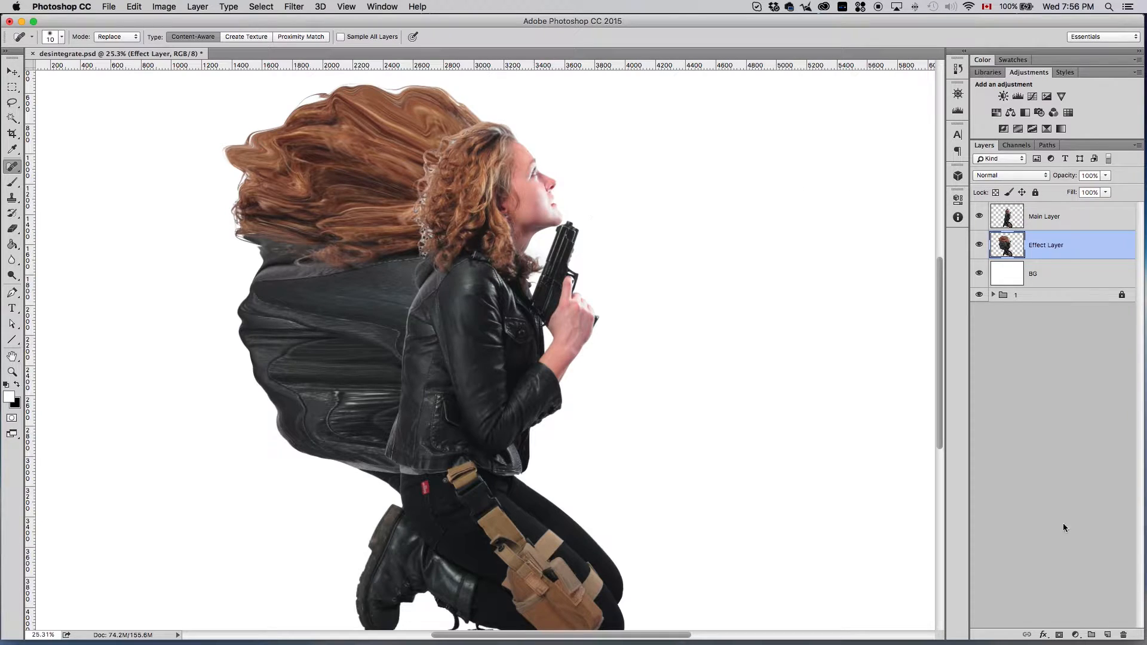
- Add a layer mask to the Effect Layer and fill it with black (000000) using the Paint Bucket
click(1060, 635)
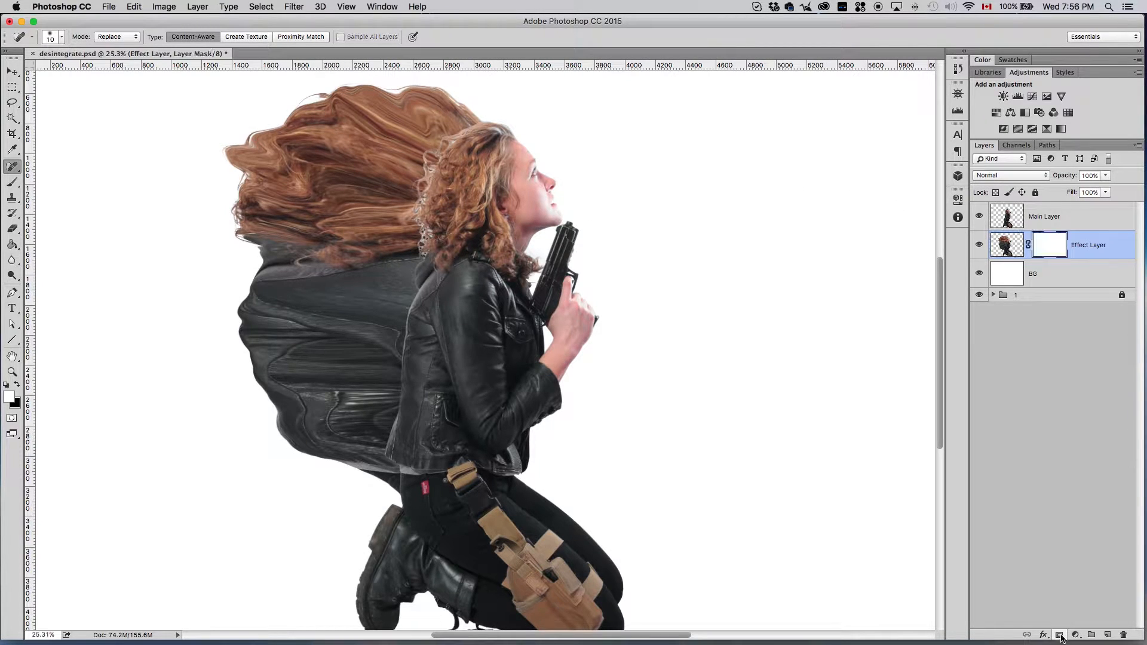
click(12, 245)
click(17, 384)
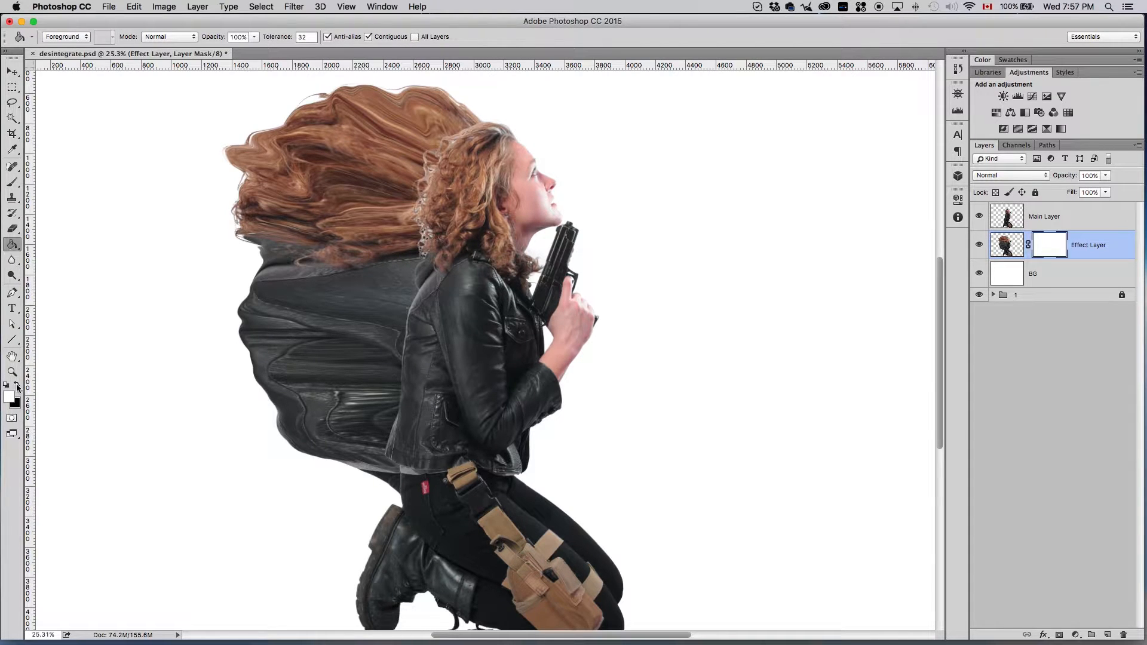
click(12, 397)
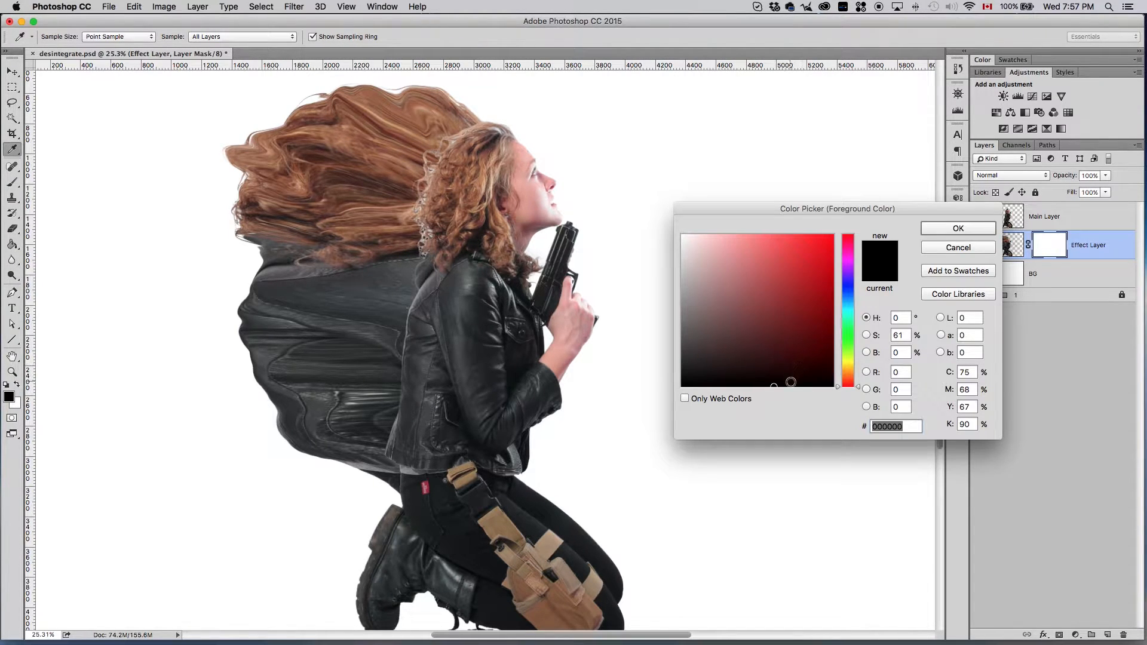
click(956, 230)
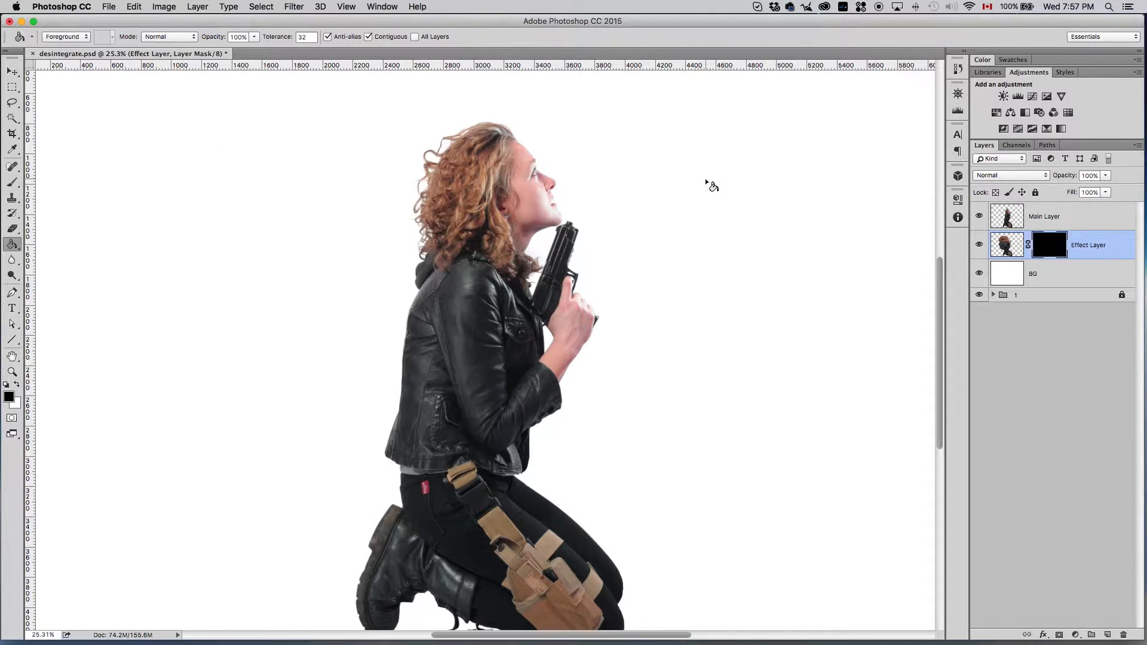
- Add a white layer mask to the Main Layer and make black the foreground colour
click(1080, 222)
key(x)
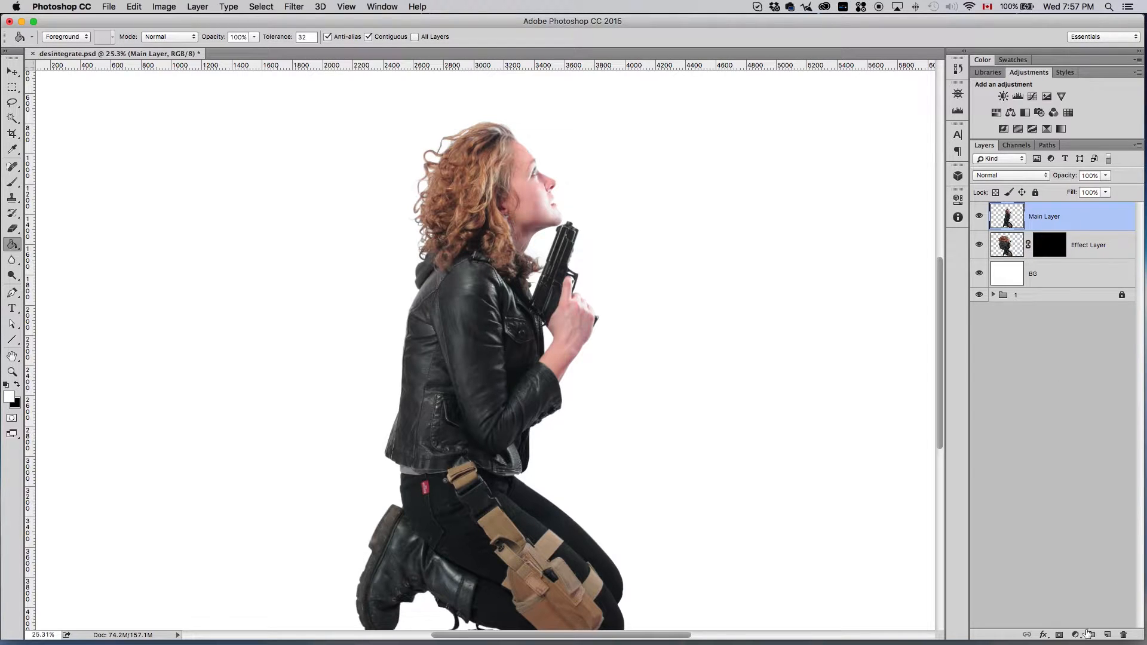
click(1059, 634)
key(x)
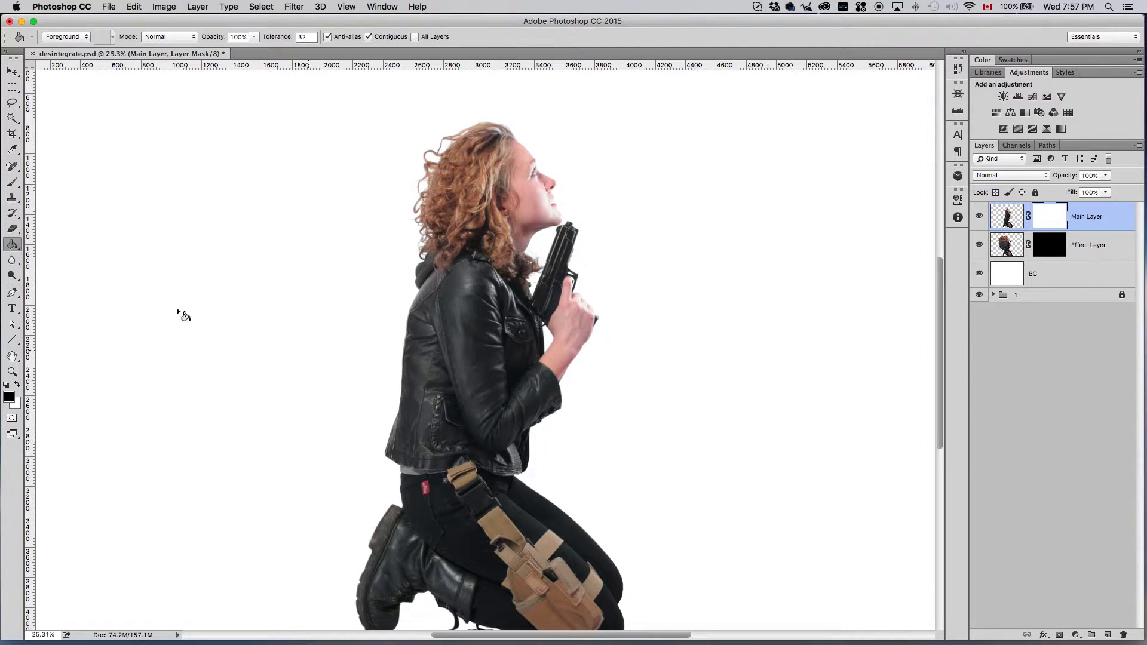
- Choose the 2498 px particle splatter preset for the Brush tool
click(11, 182)
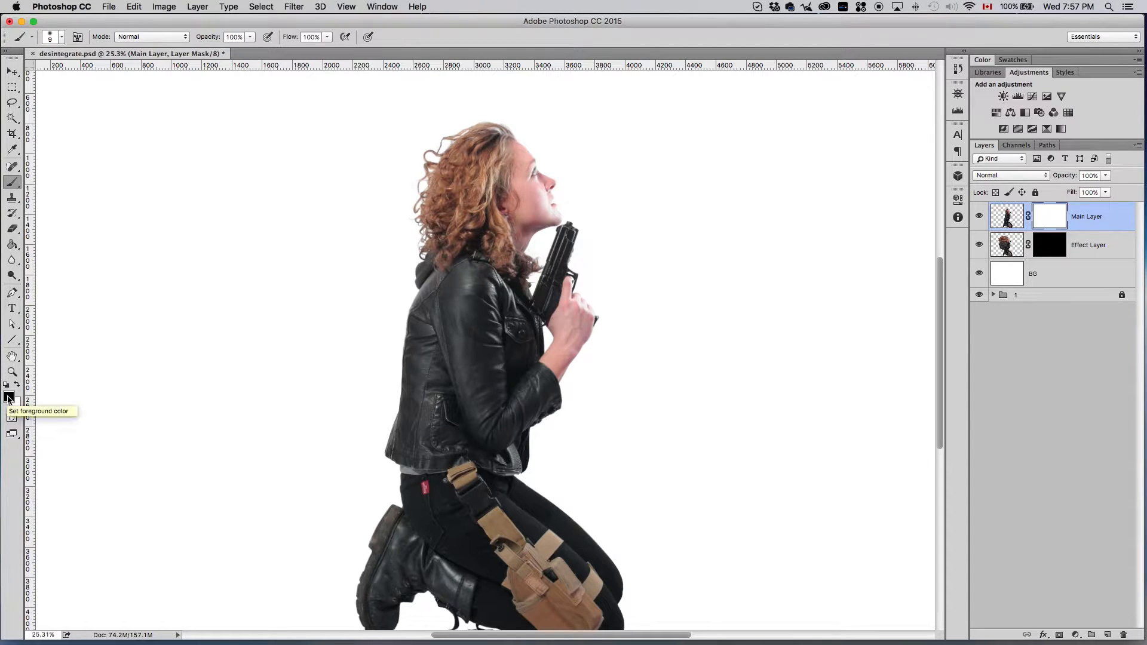
click(62, 38)
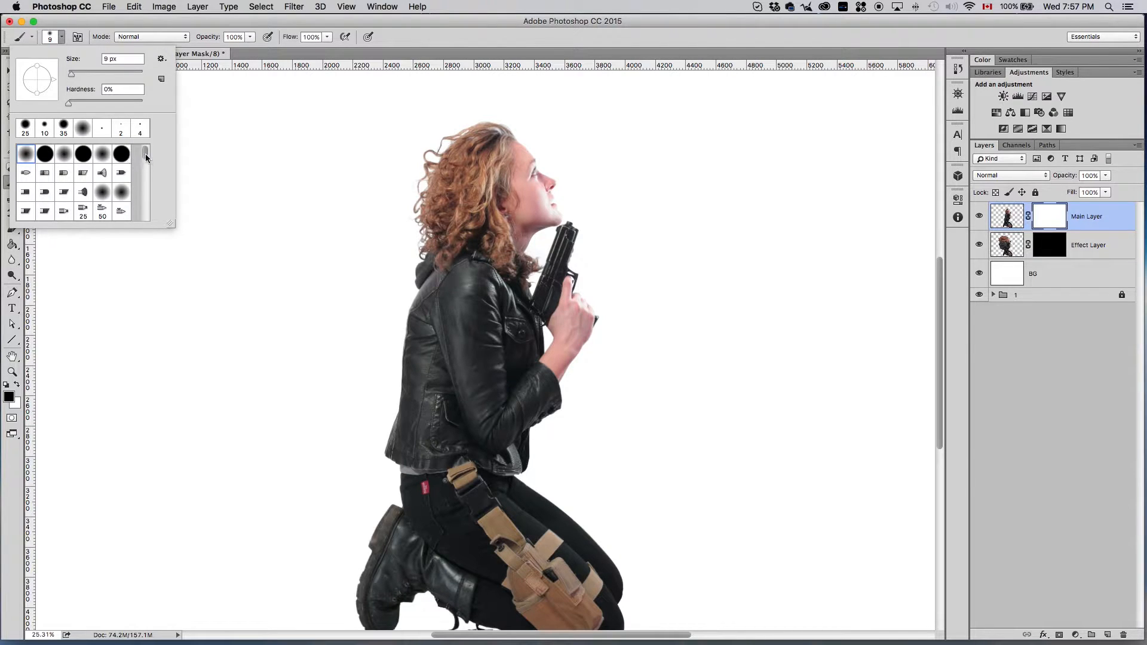
drag(146, 157, 145, 215)
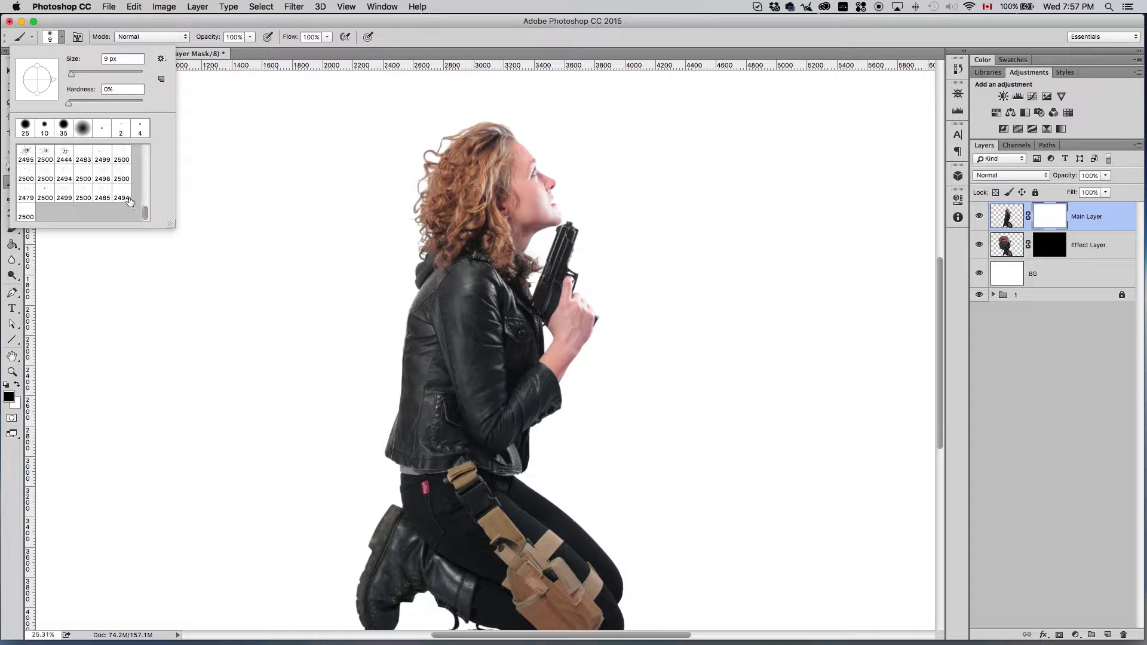
click(108, 175)
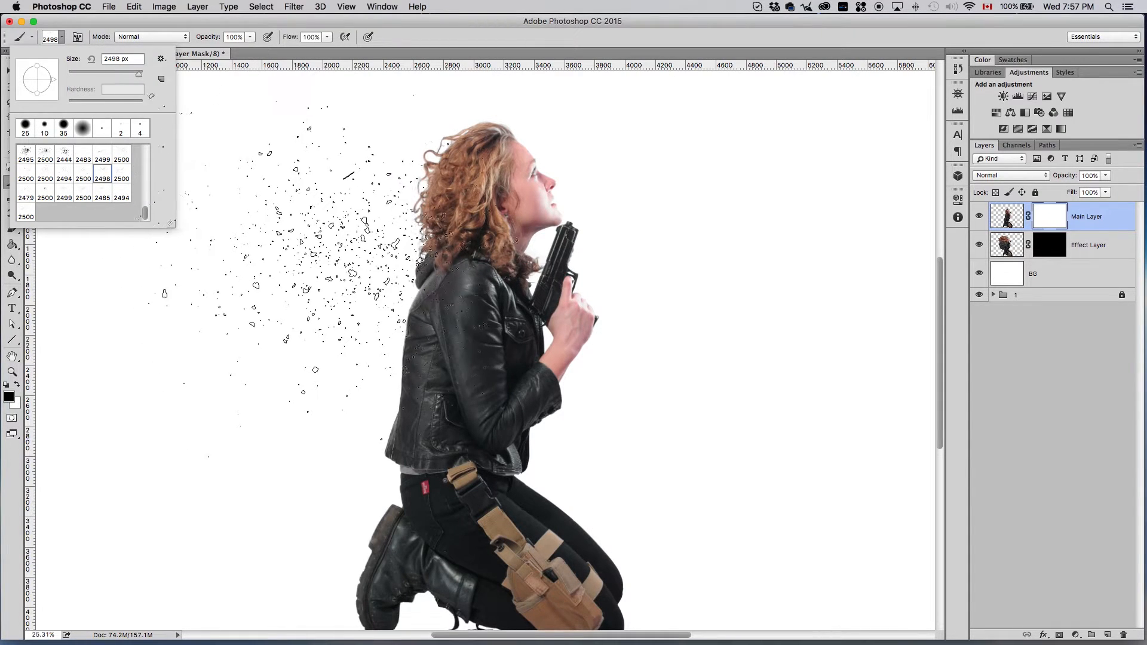
scroll(455, 184, up, 5)
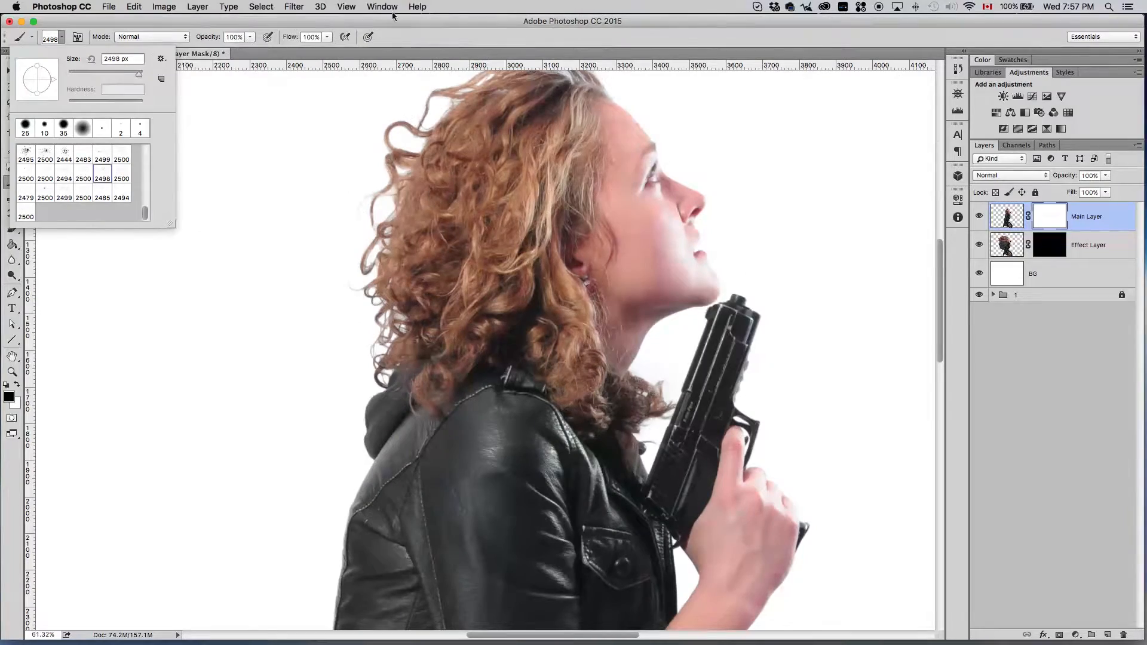
click(215, 268)
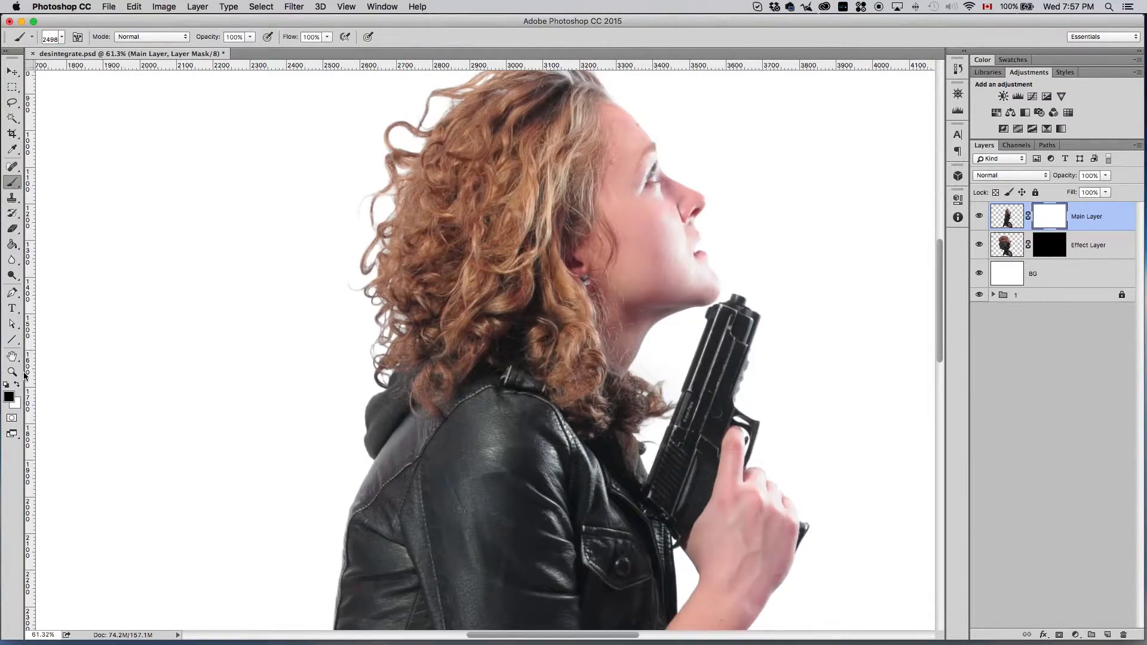
- Shrink the particle brush to 400 px, keeping black as the foreground colour
click(17, 384)
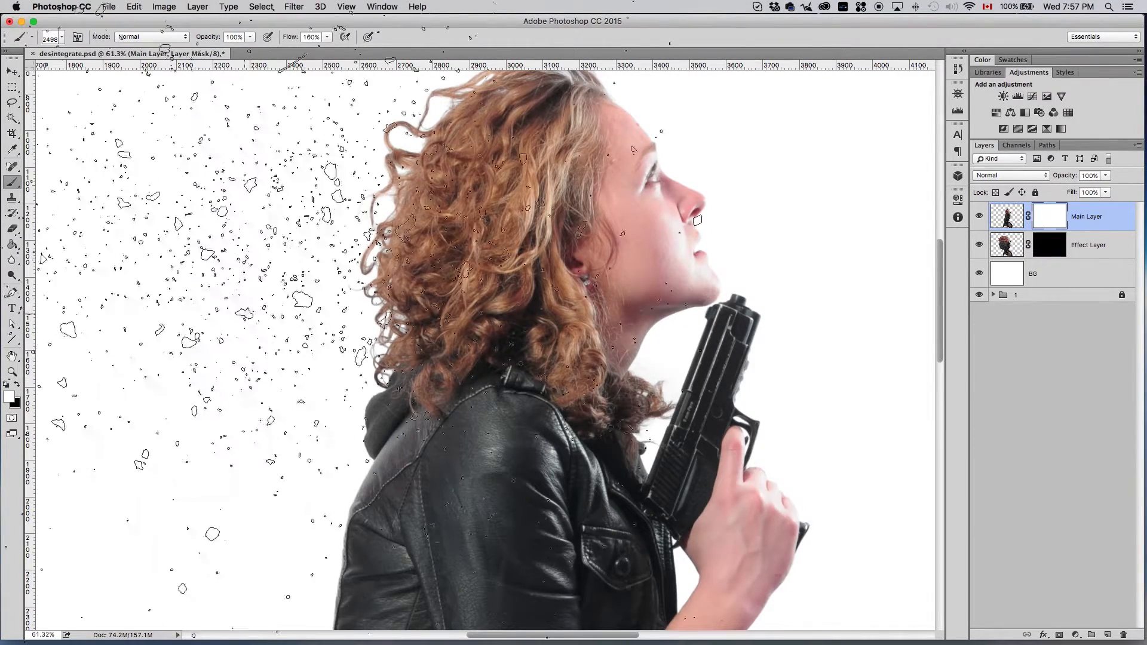
click(16, 385)
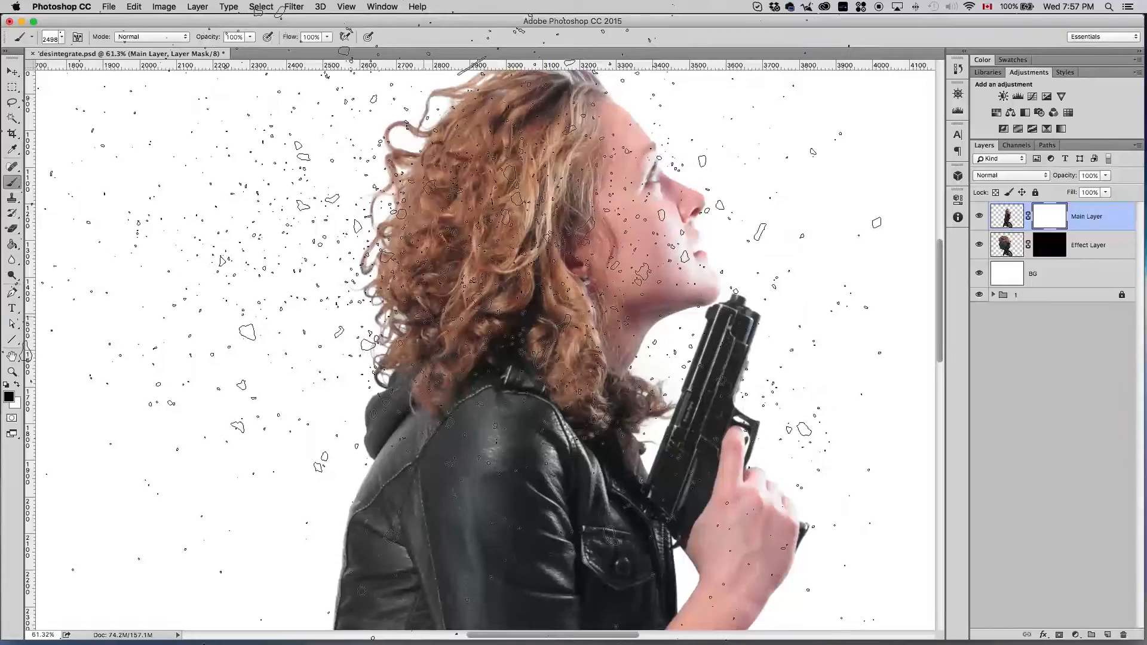
key(bracketleft)
key(bracketleft)
key(bracketleft)
key(bracketleft)
key(bracketleft)
key(bracketleft)
key(bracketleft)
key(bracketleft)
key(bracketleft)
key(bracketleft)
key(bracketleft)
key(bracketleft)
key(bracketleft)
key(bracketleft)
key(bracketleft)
key(bracketleft)
key(bracketleft)
- Speckle the back and crown of the hair with black particles on the Main Layer mask at 400 and 300 px
scroll(466, 287, up, 2)
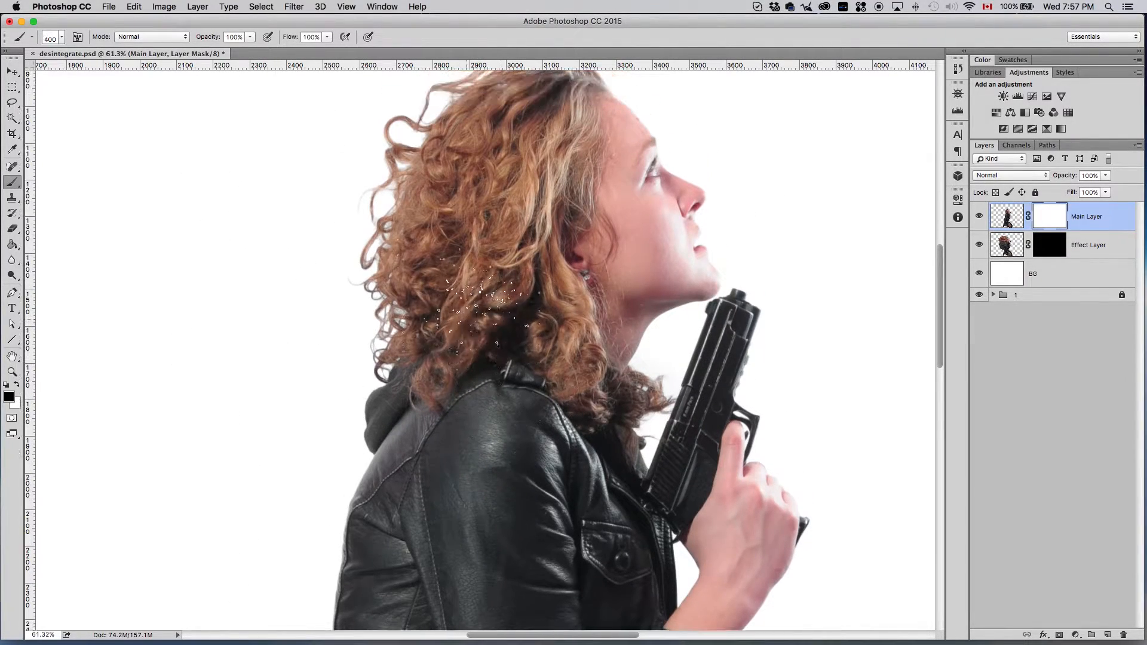
scroll(463, 284, up, 1)
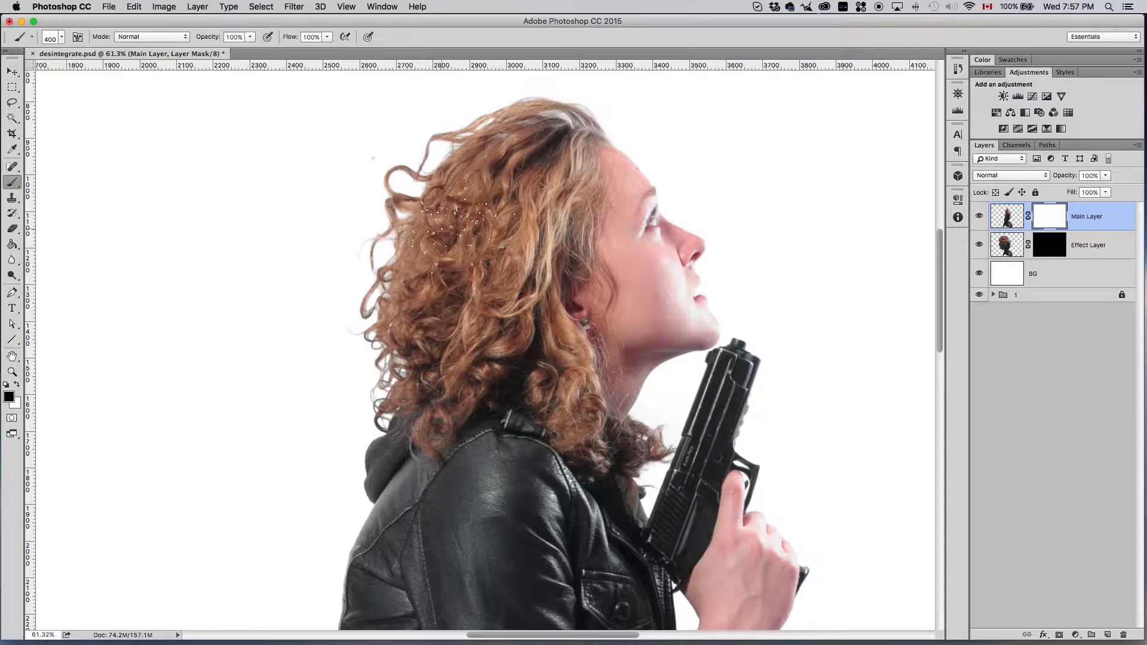
click(460, 224)
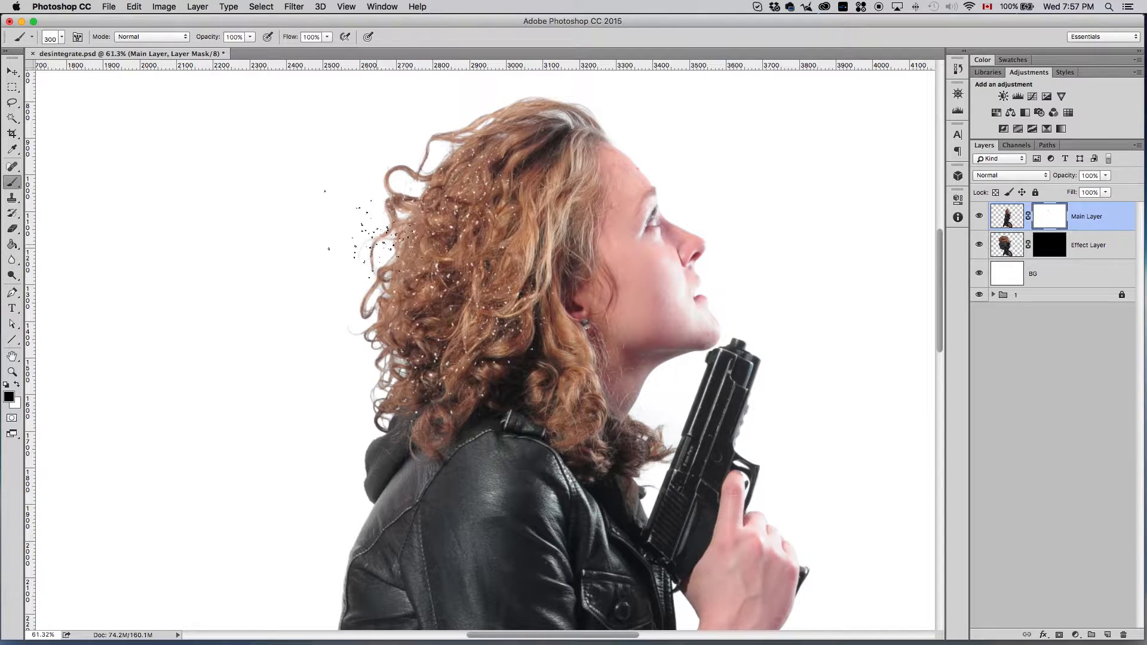
scroll(377, 243, down, 2)
scroll(442, 230, up, 2)
click(491, 156)
scroll(516, 198, up, 1)
scroll(484, 345, up, 3)
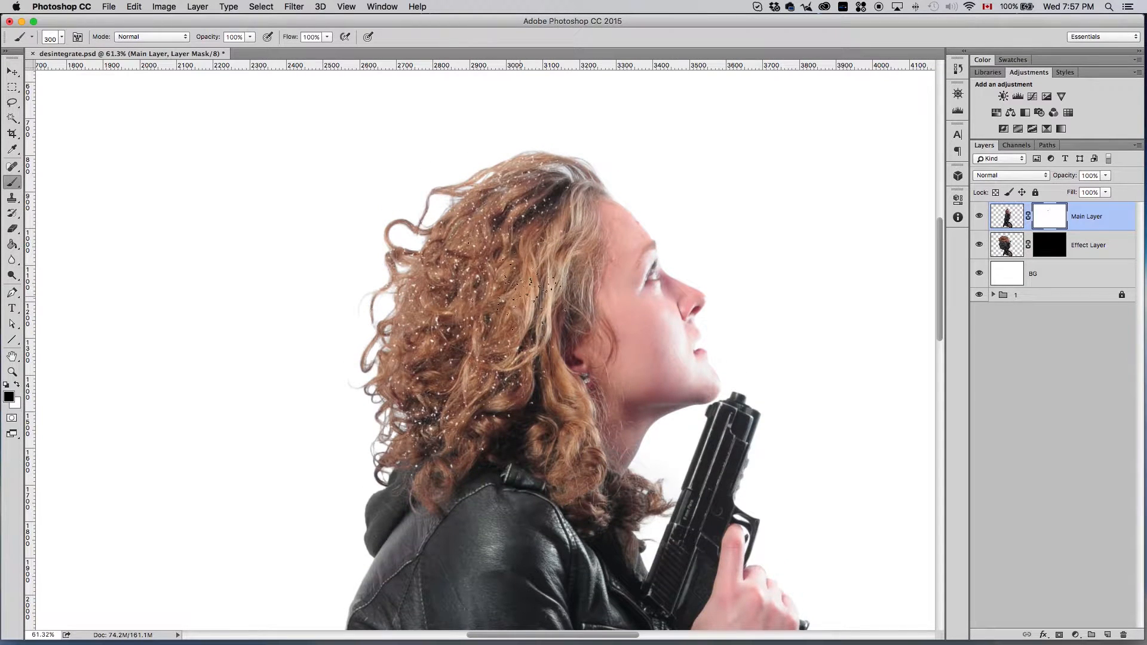
click(559, 415)
- Speckle the jacket's hood, shoulder and back down to the hem with the 300 px particle brush
scroll(541, 433, down, 8)
click(447, 336)
click(448, 394)
click(406, 428)
click(391, 399)
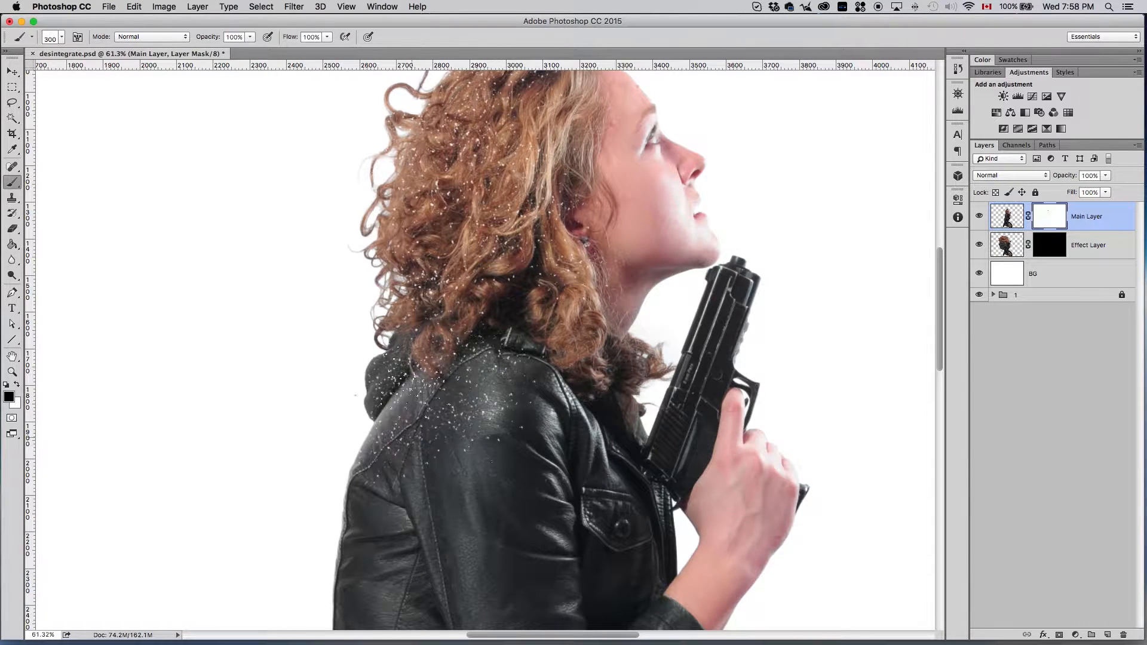
scroll(388, 387, down, 2)
scroll(388, 388, down, 5)
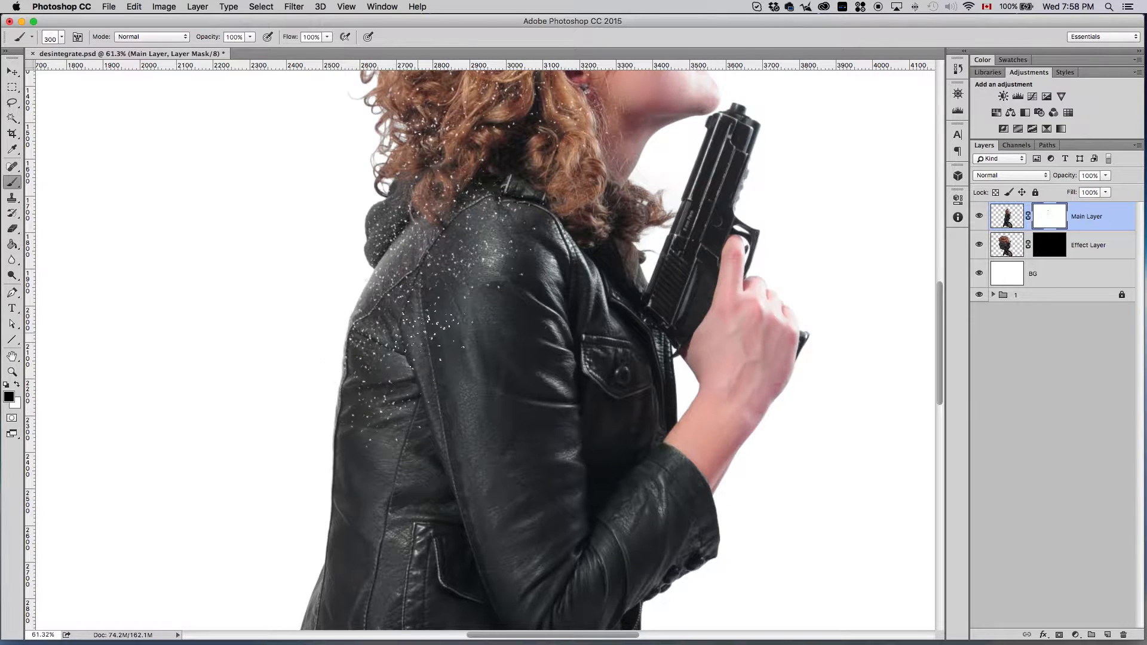
scroll(388, 387, down, 3)
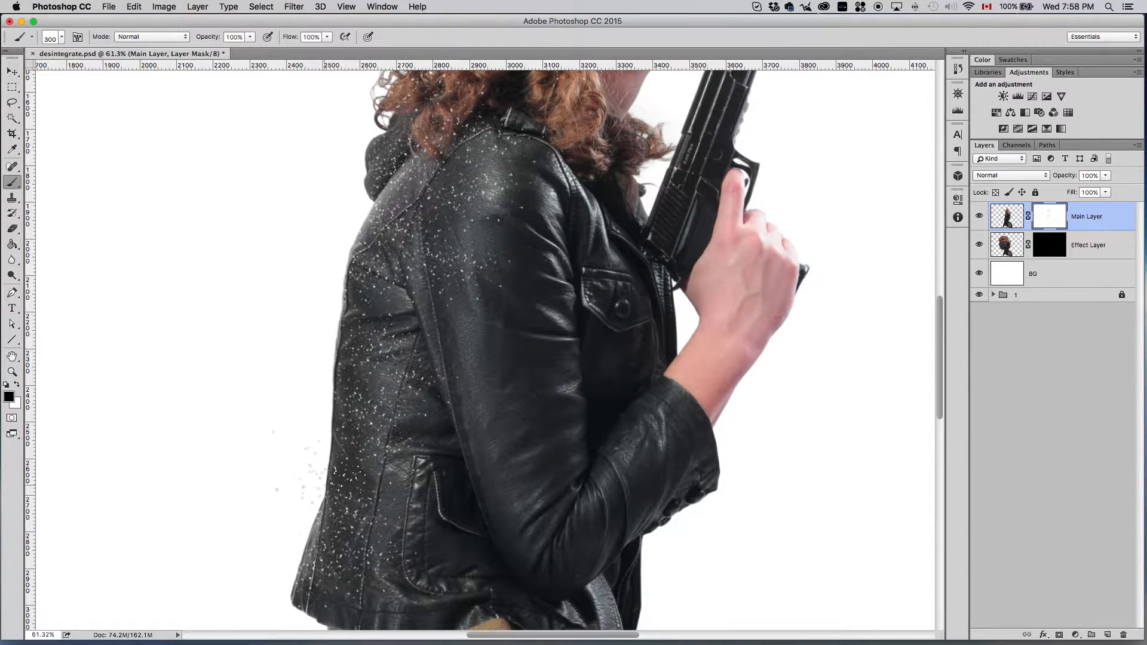
- Enlarge the particle brush to 700 px and scatter bigger flakes across the hair on the Main Layer mask
scroll(387, 387, up, 14)
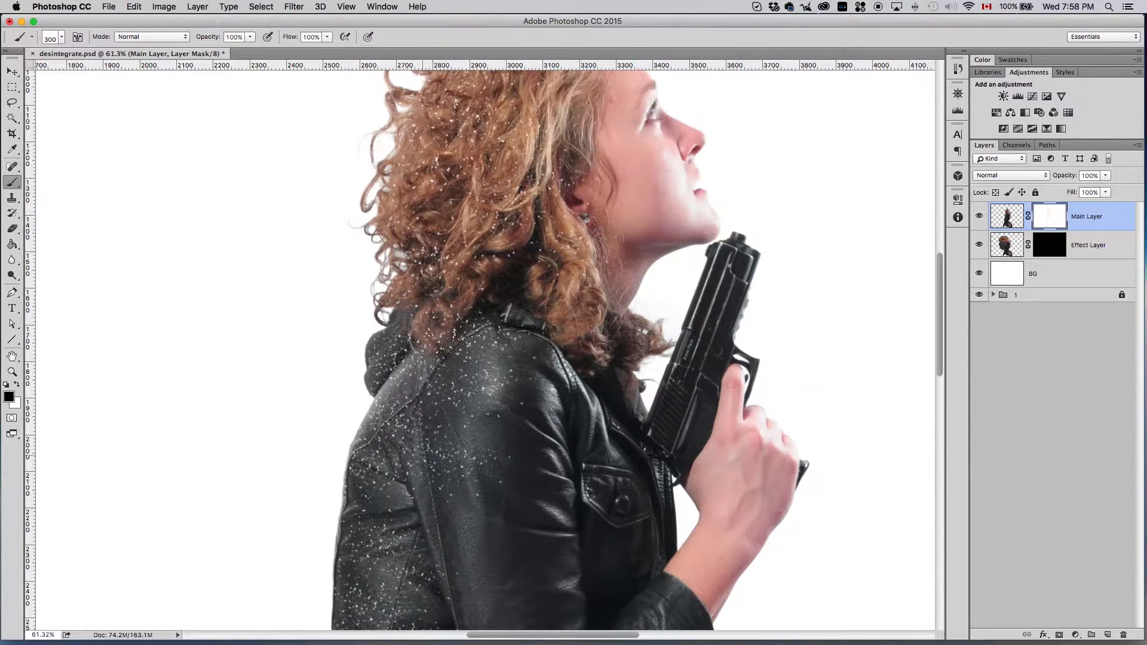
scroll(388, 387, up, 9)
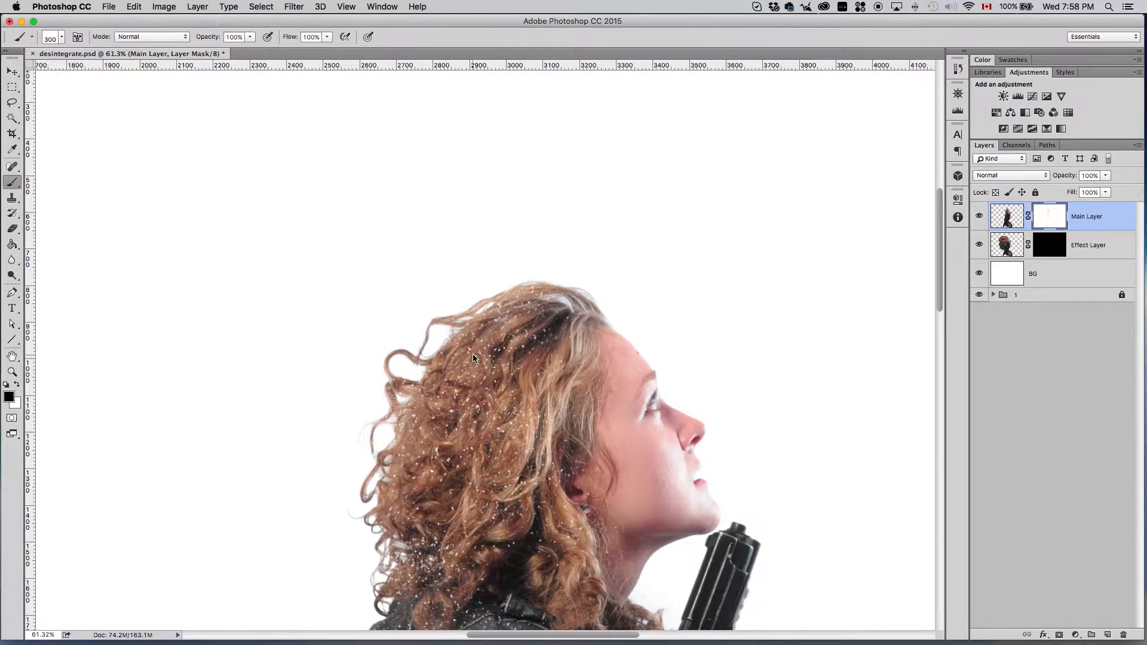
right_click(473, 355)
key(Return)
key(])
click(459, 389)
scroll(369, 350, down, 5)
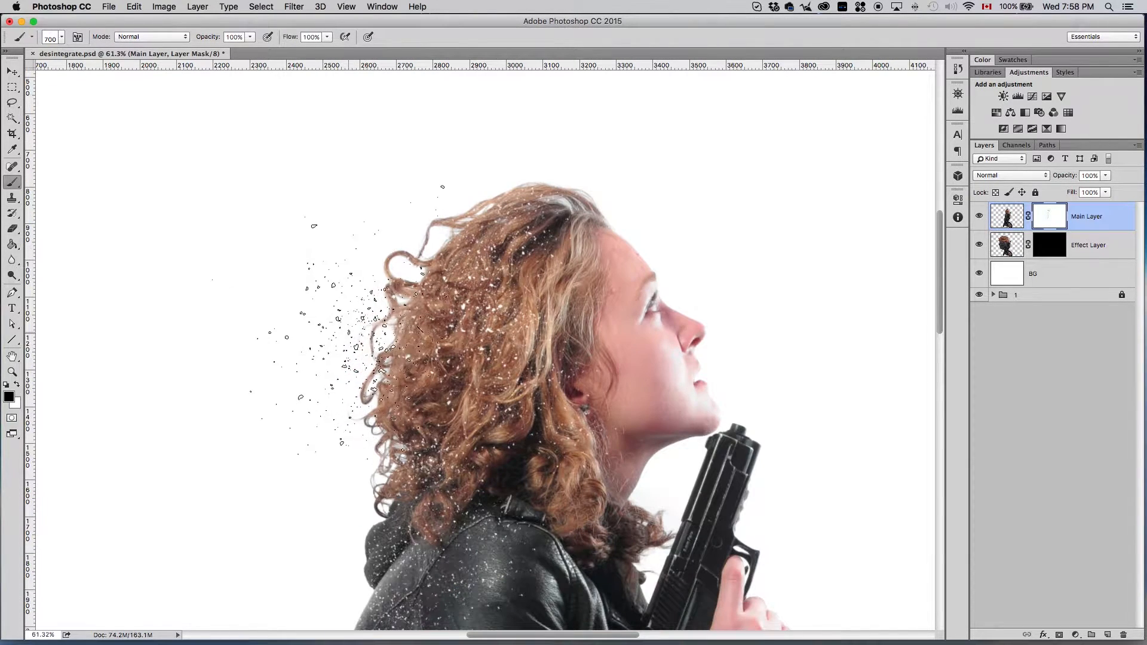
- Scatter 700 px particles over the lower hair and down the jacket's back to the hem
scroll(369, 349, down, 5)
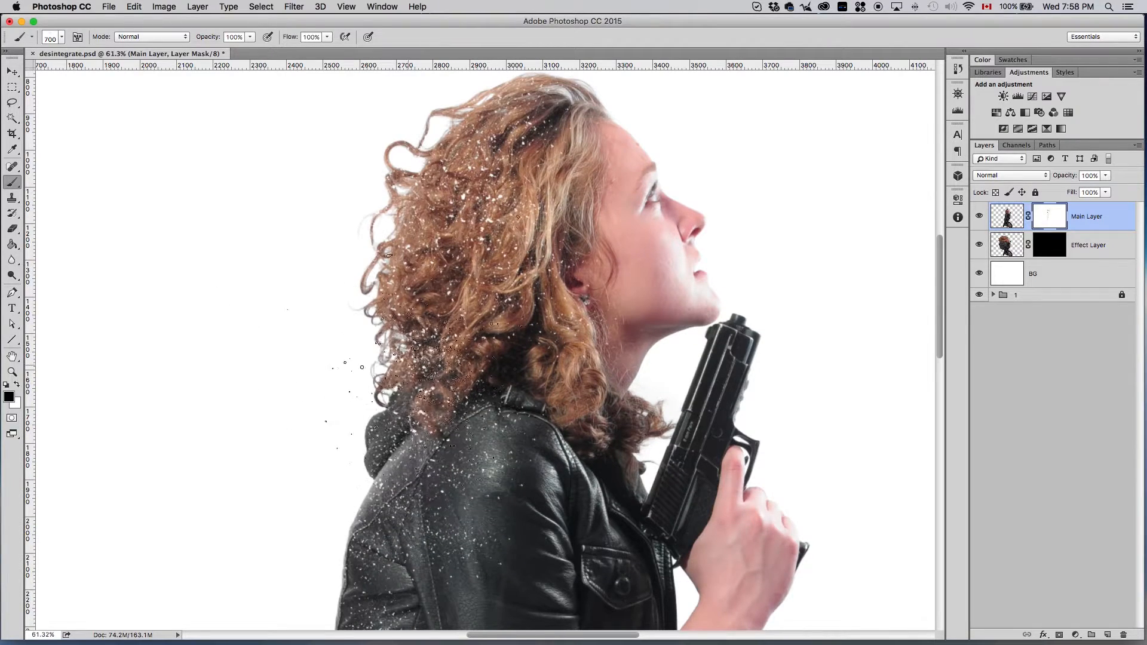
scroll(382, 370, down, 6)
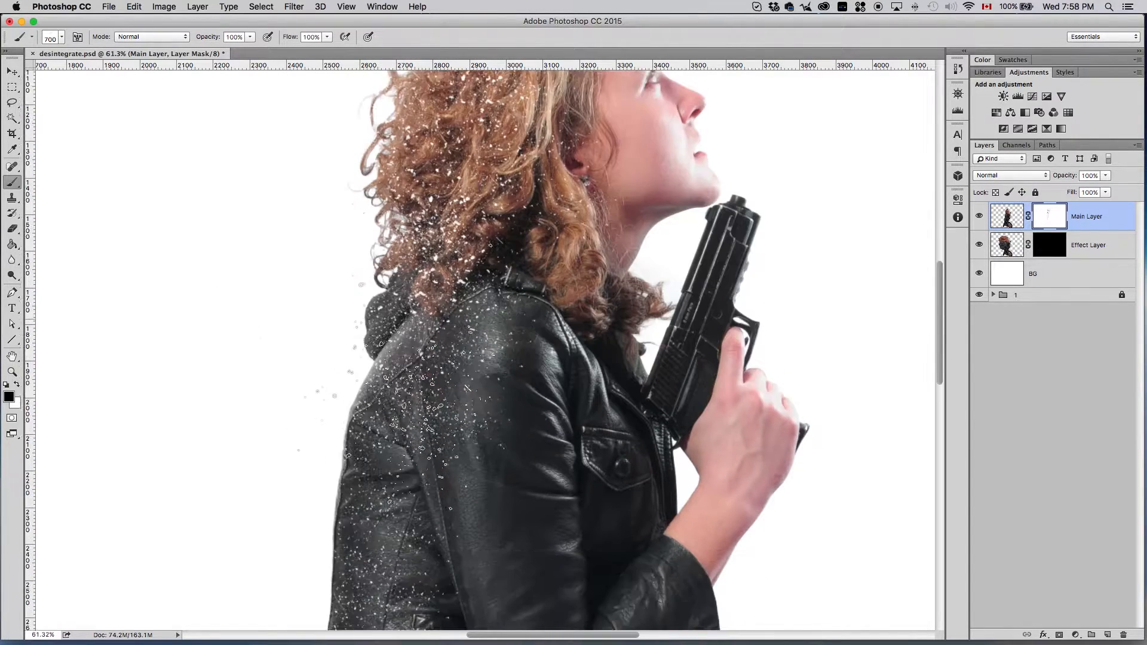
scroll(406, 412, down, 3)
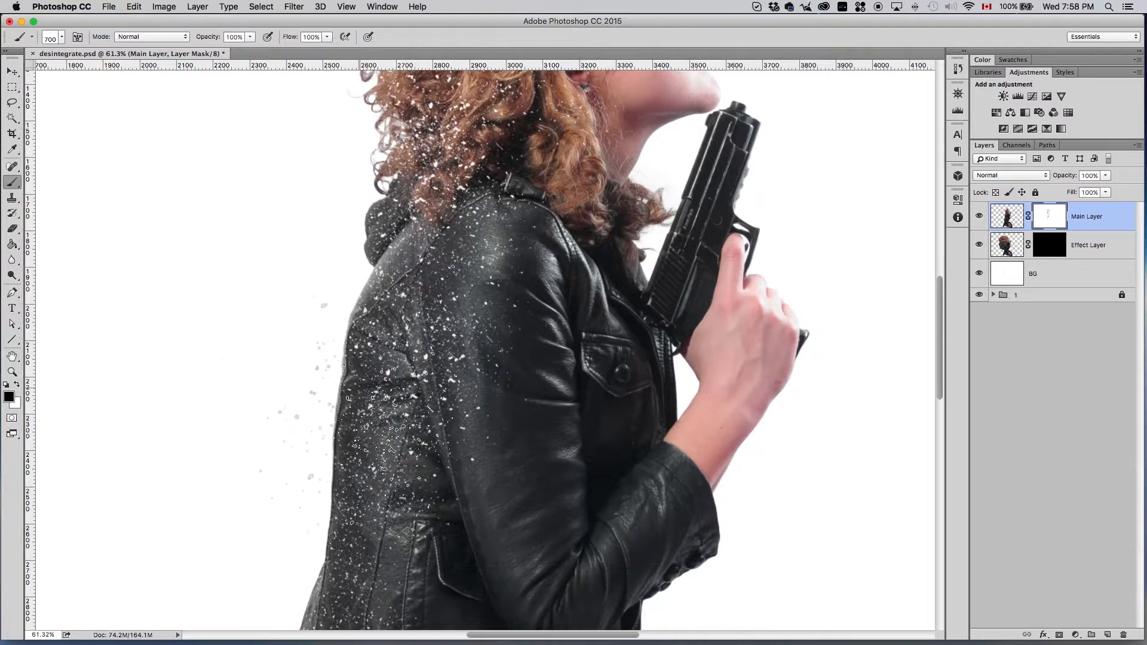
scroll(400, 406, down, 9)
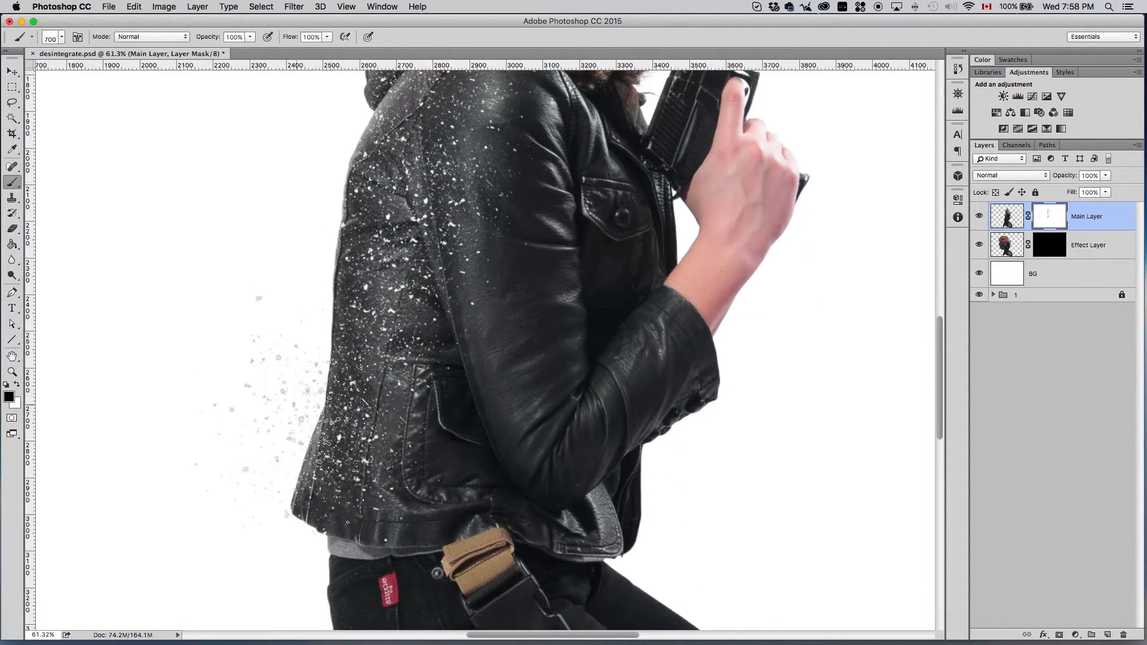
- Change the particle brush settings and add more coarse flakes through the hair and the jacket's back
scroll(383, 335, up, 15)
right_click(382, 309)
click(401, 362)
click(406, 341)
scroll(359, 281, down, 15)
click(340, 317)
scroll(418, 319, up, 15)
scroll(430, 320, left, 7)
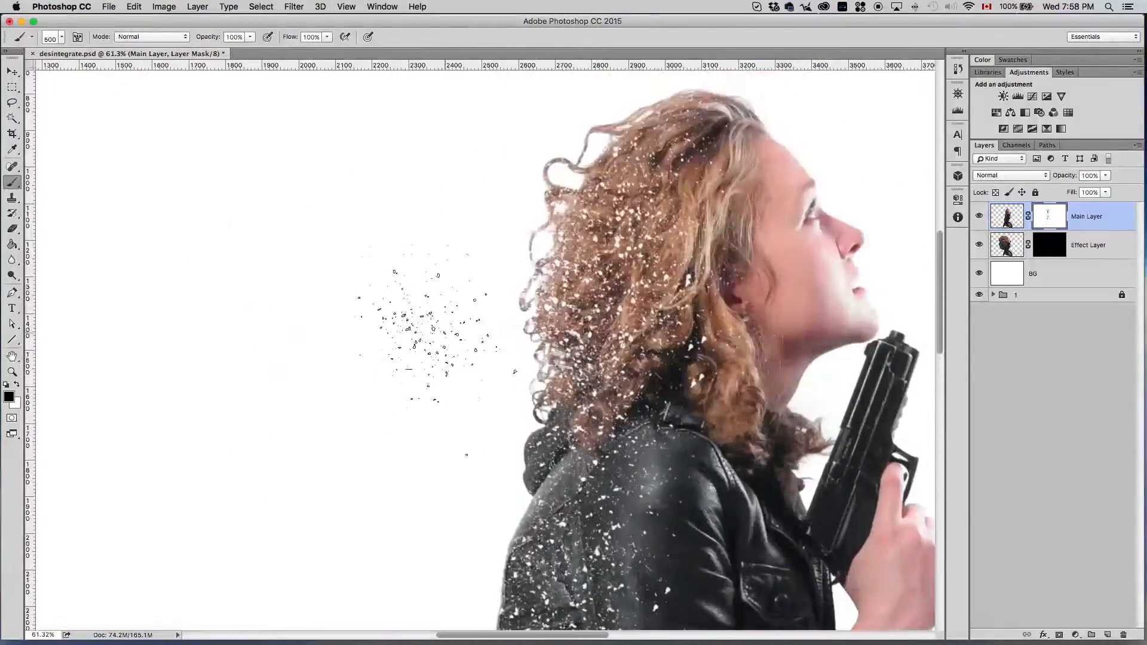
- Choose a denser 2500 px particle preset for the Brush tool and set its size to 600 px
click(61, 37)
click(44, 192)
scroll(445, 179, right, 7)
key(p)
key(b)
click(62, 37)
drag(129, 73, 257, 135)
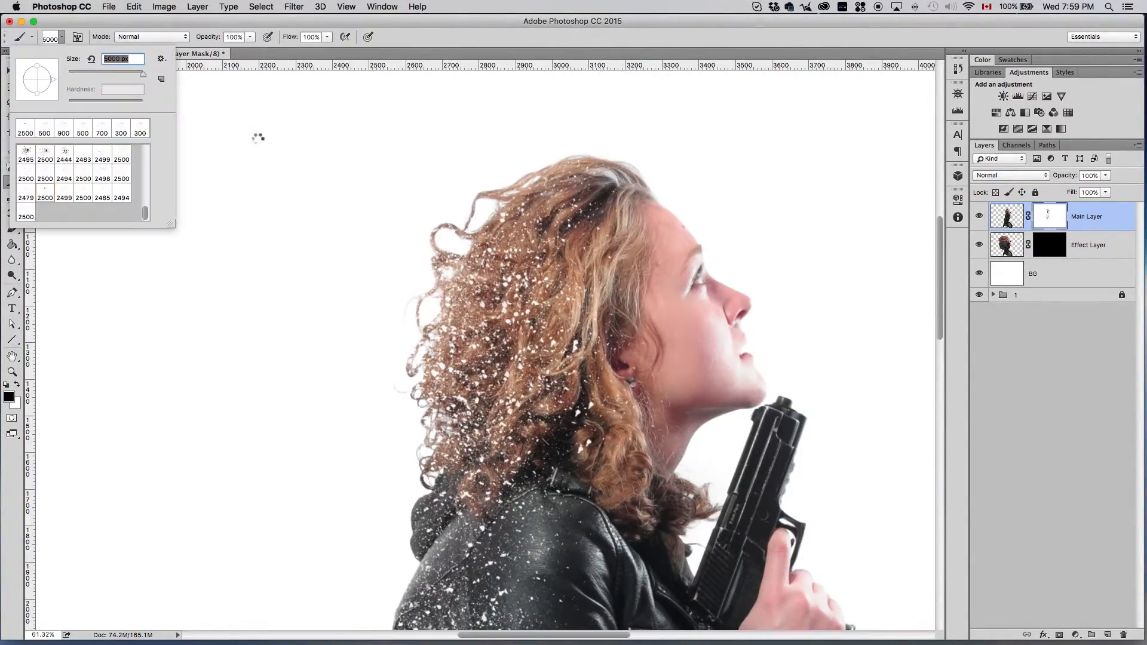
text(600)
key(Return)
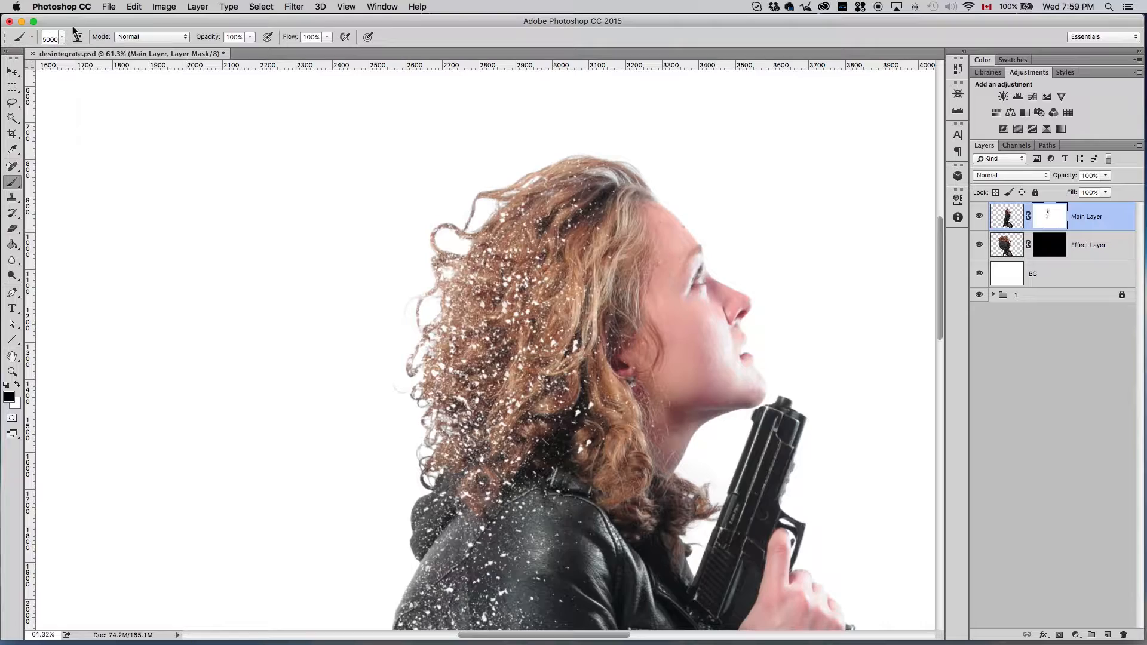
- Erode the back of the hair and the jacket's hood with dense 600 px particles on the Main Layer mask
scroll(478, 257, up, 3)
scroll(418, 286, down, 10)
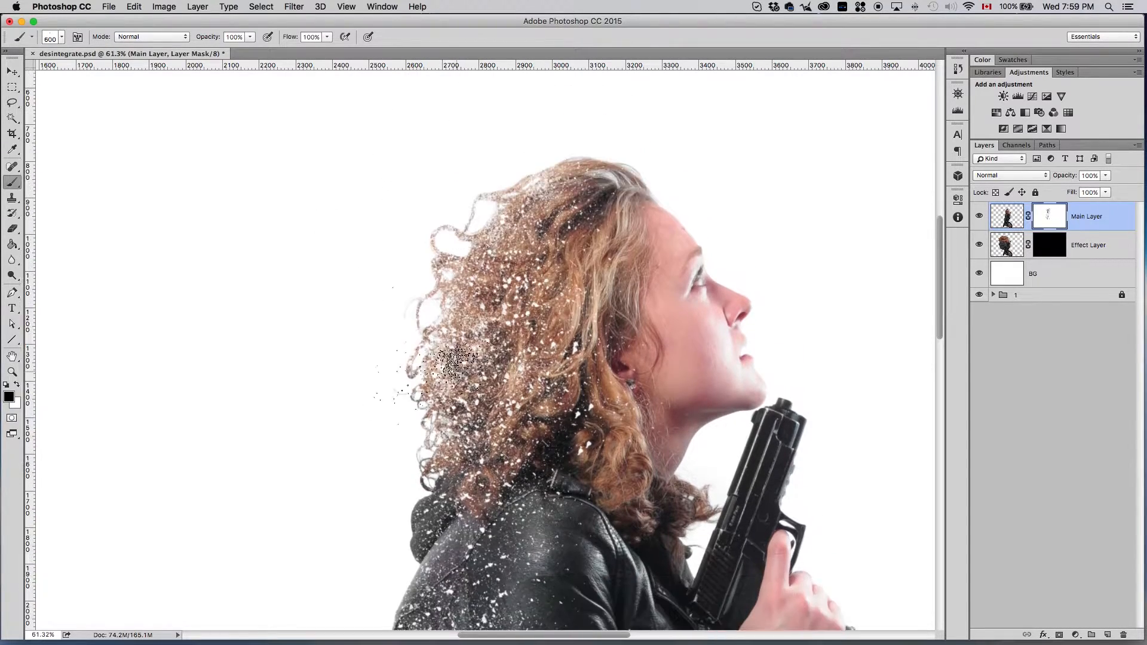
scroll(430, 272, up, 4)
scroll(433, 275, down, 10)
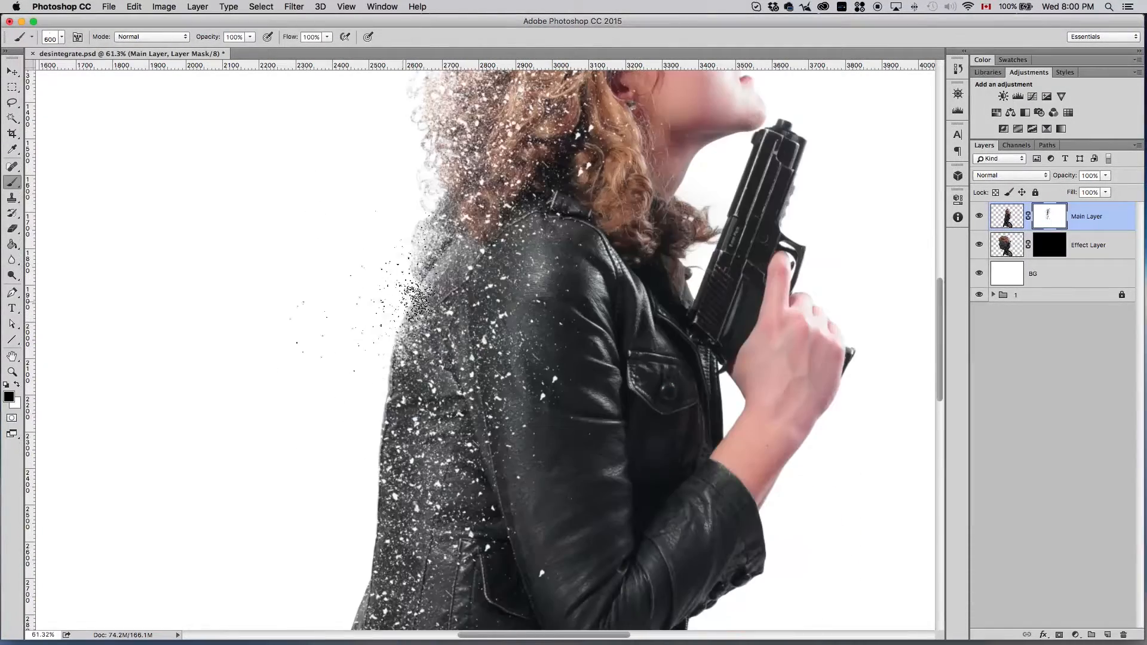
- Enlarge the particle brush to 1000 px and erode the rear part of the jacket
scroll(433, 275, up, 2)
key(bracketright)
key(bracketright)
key(bracketright)
key(bracketright)
- Set the particle brush to 400 px and dissolve the hood, shoulder and rear edge of the jacket further
right_click(417, 391)
text(400)
key(Return)
scroll(417, 391, down, 5)
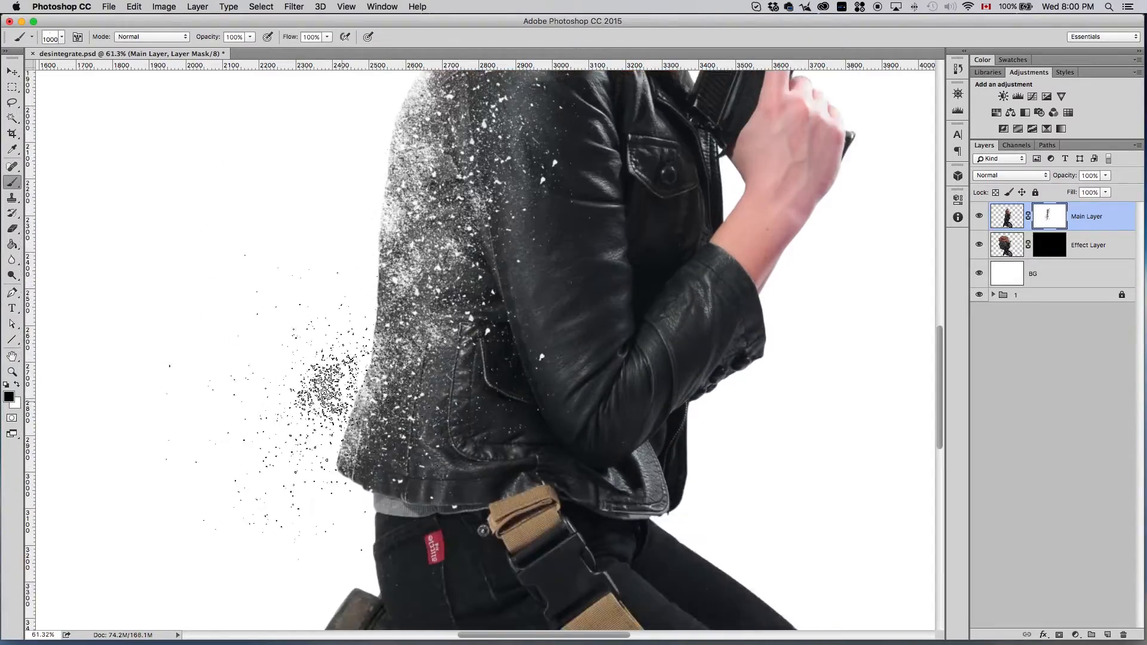
scroll(417, 391, up, 12)
scroll(473, 306, down, 8)
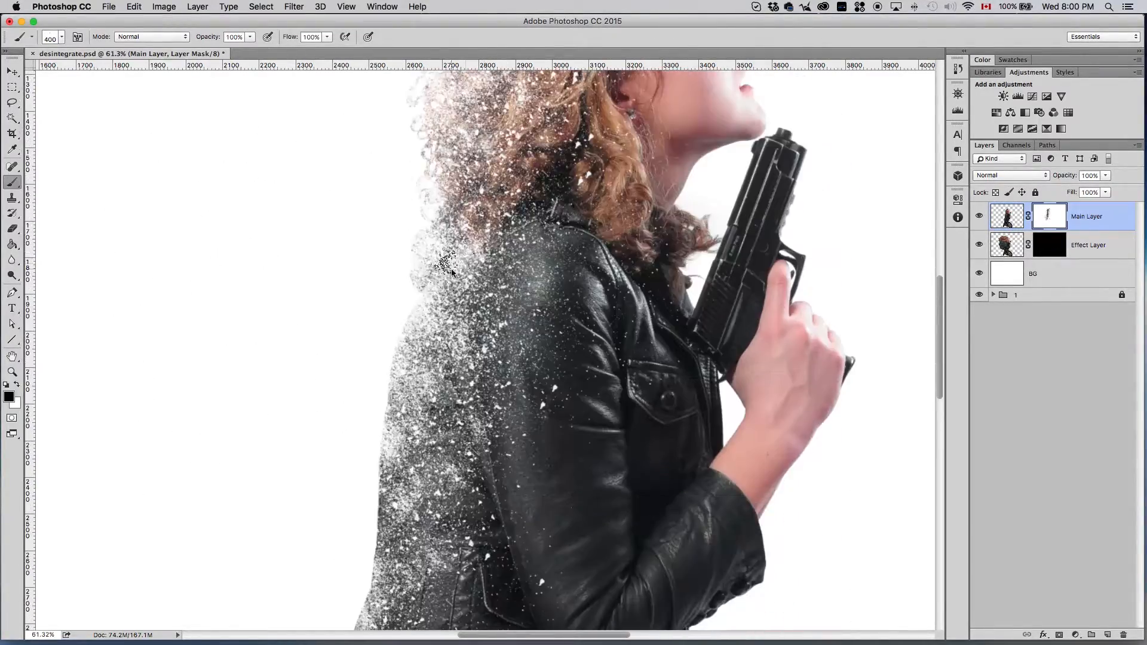
scroll(380, 215, up, 8)
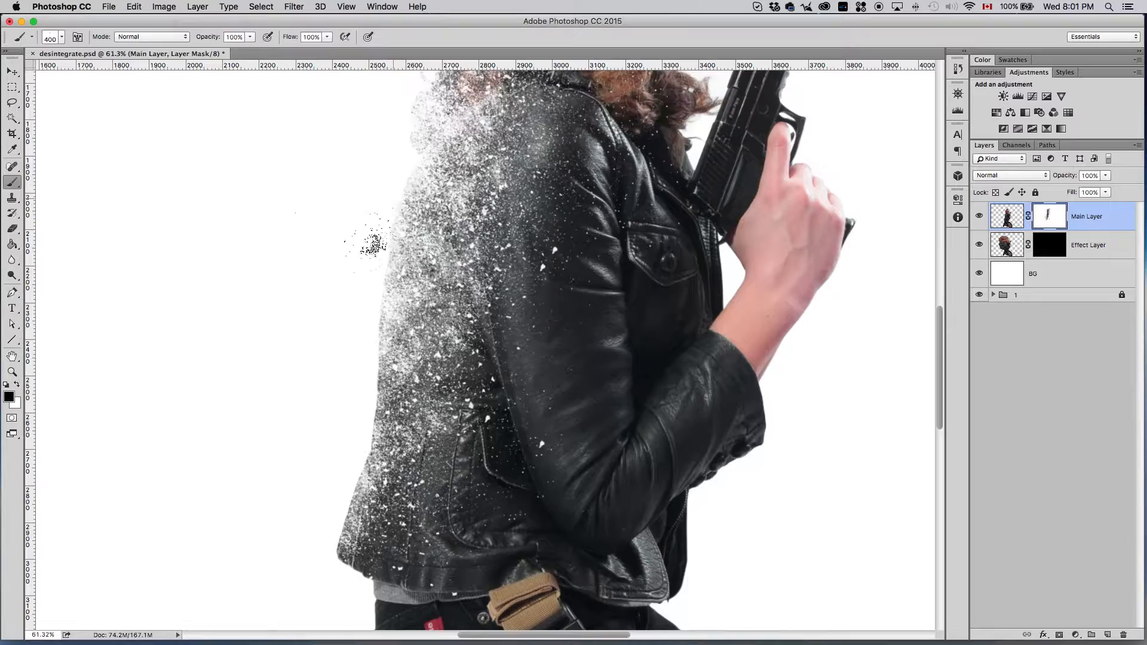
- Set the brush to 175 px and erode the jacket's rear edge in finer detail
click(32, 37)
text(175)
key(Return)
scroll(382, 299, down, 6)
- Set the brush to 800 px and scatter more particles over the jacket's back and lower edge
right_click(376, 283)
text(800)
key(Return)
scroll(383, 299, up, 8)
scroll(366, 316, down, 8)
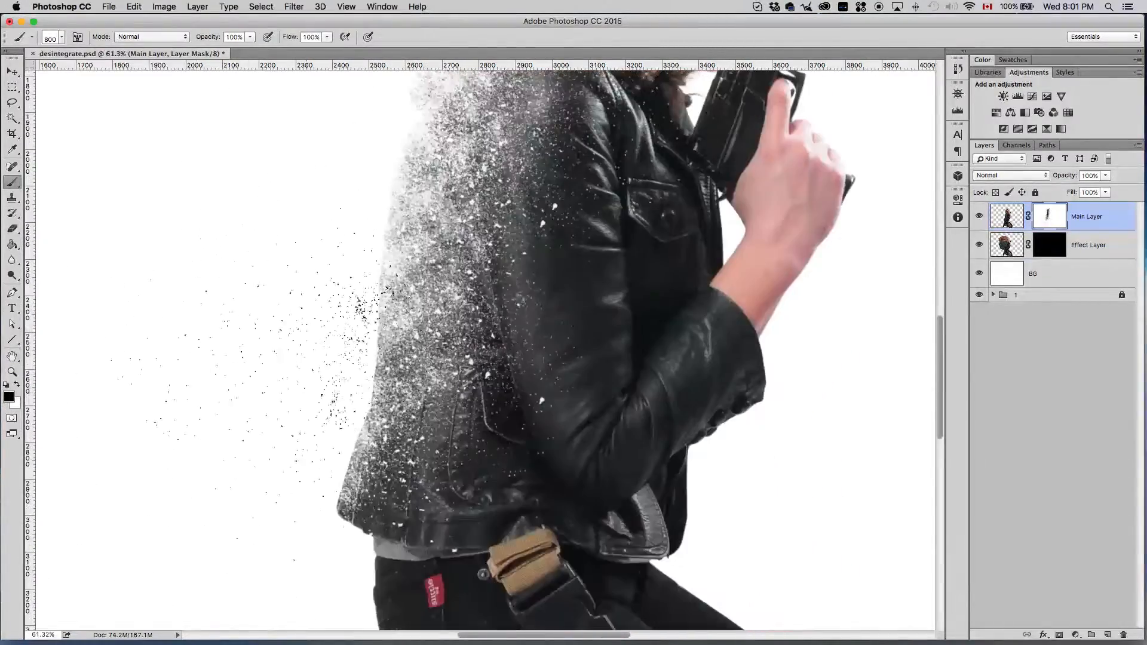
scroll(263, 371, down, 1)
- Dissolve the jacket's lower rear edge and hem using a 600 px particle brush and a 332 px splatter brush
right_click(289, 470)
drag(397, 442, 383, 443)
key(Return)
click(365, 421)
right_click(306, 345)
drag(351, 387, 342, 393)
key(Return)
click(365, 421)
scroll(333, 269, up, 8)
scroll(328, 264, down, 5)
scroll(327, 265, down, 2)
scroll(327, 266, left, 3)
- Target the Effect Layer's mask with white as foreground, choose the last 2500 px particle preset and set it to 396 px
click(1053, 252)
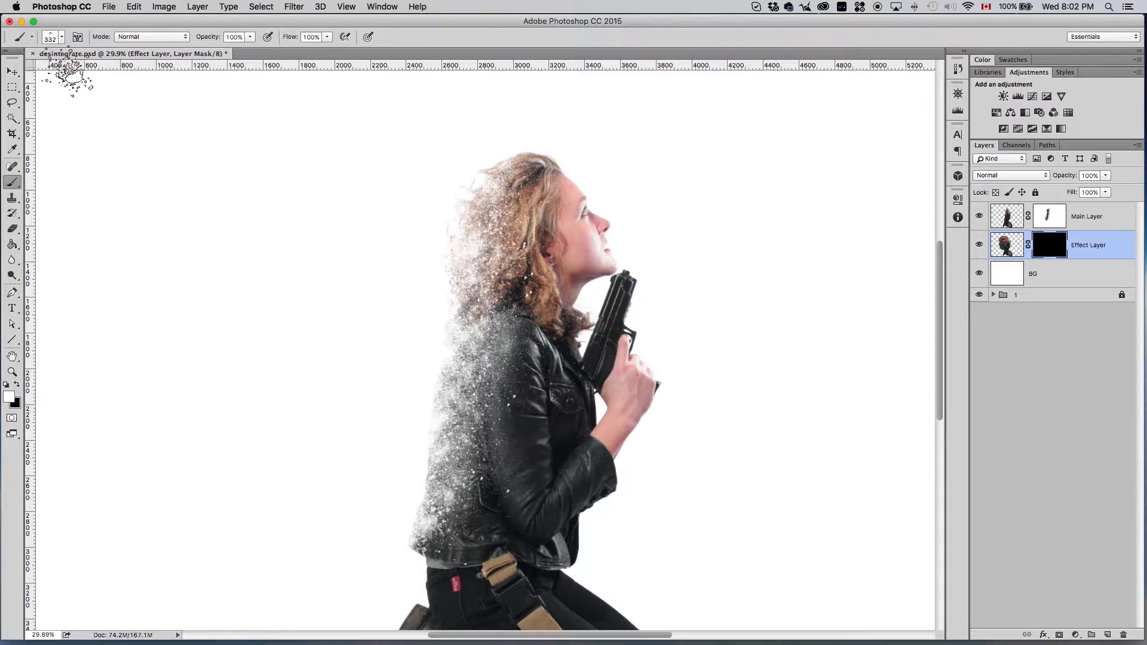
click(62, 37)
click(22, 215)
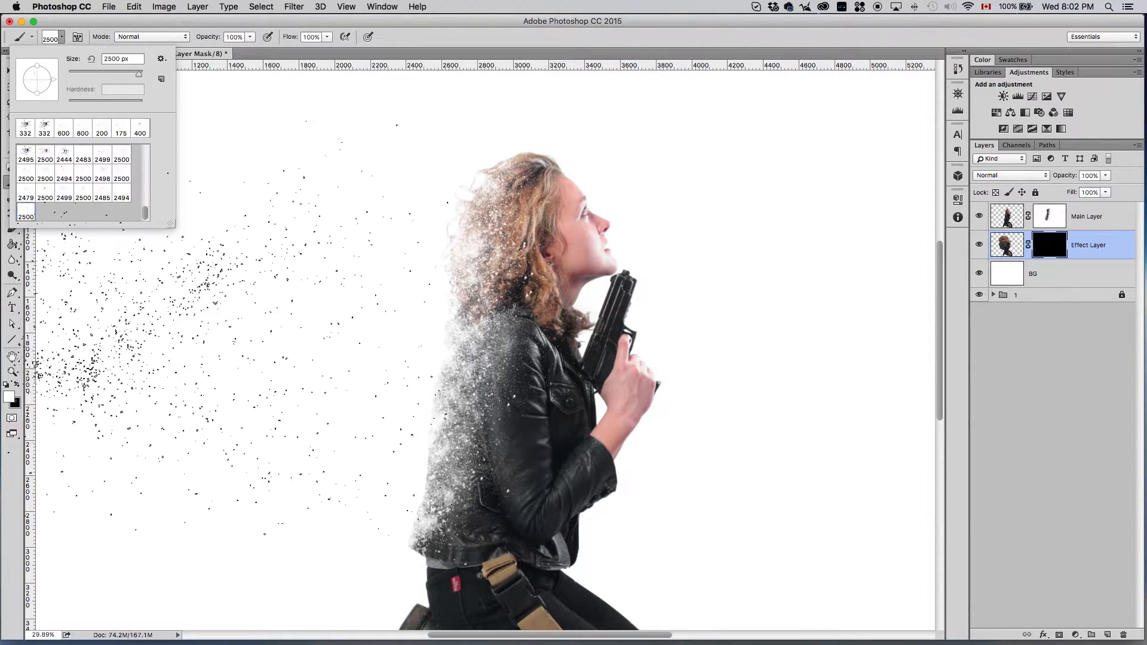
click(110, 74)
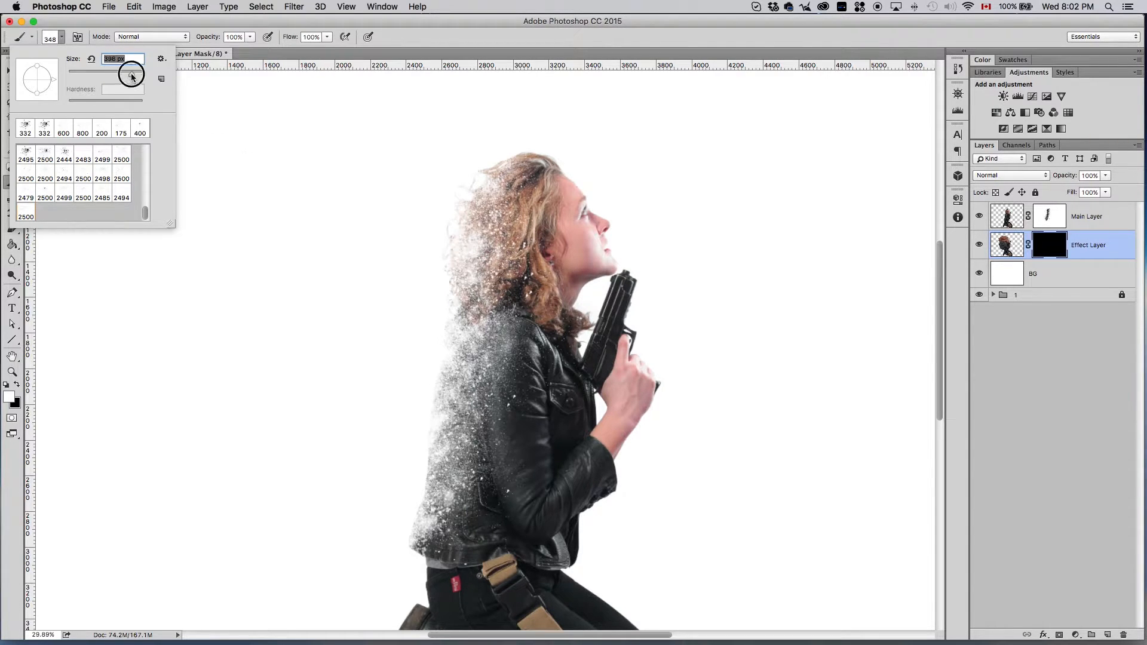
click(283, 217)
- Try a 396 px white particle dab behind the jacket's back on the Effect Layer mask, and undo it
scroll(348, 417, up, 5)
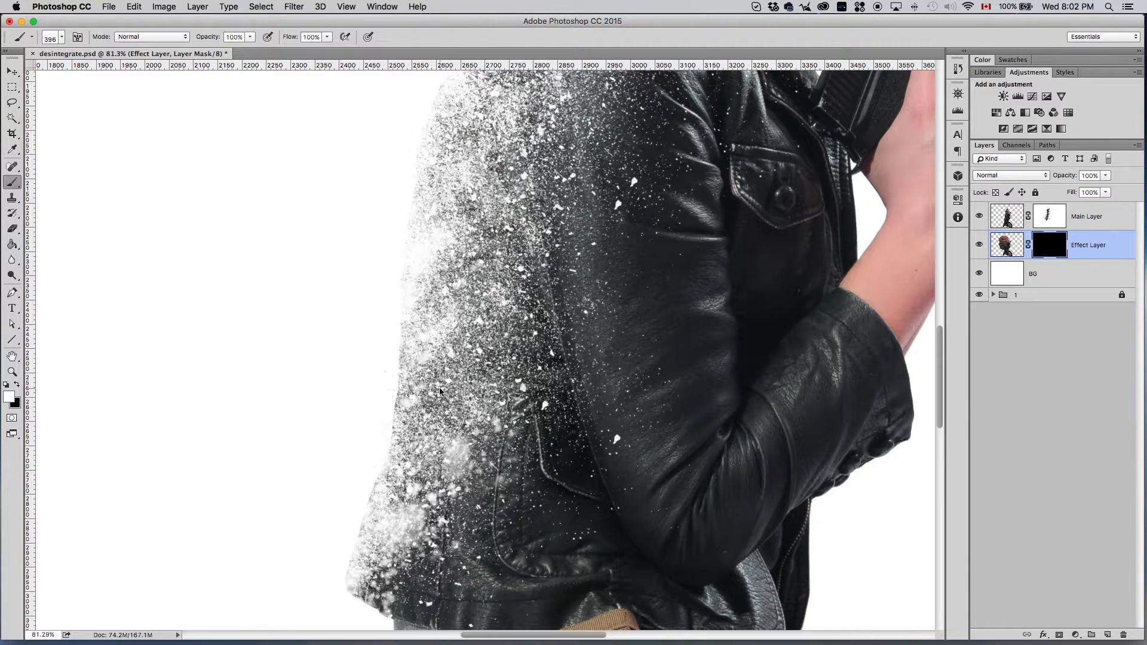
right_click(440, 391)
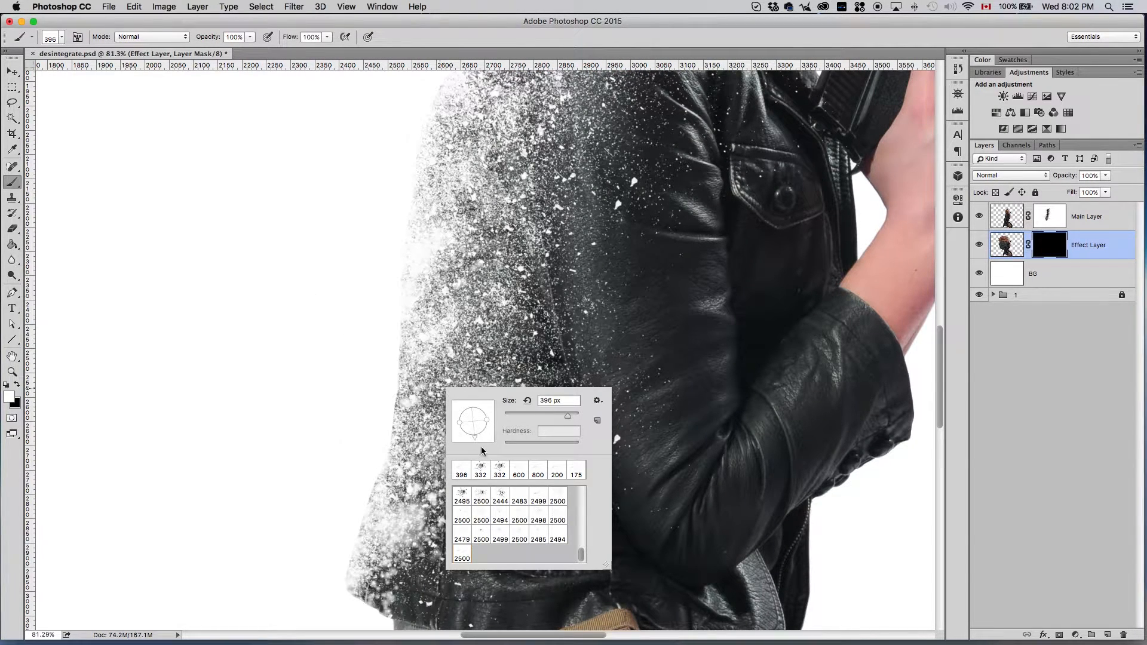
click(331, 361)
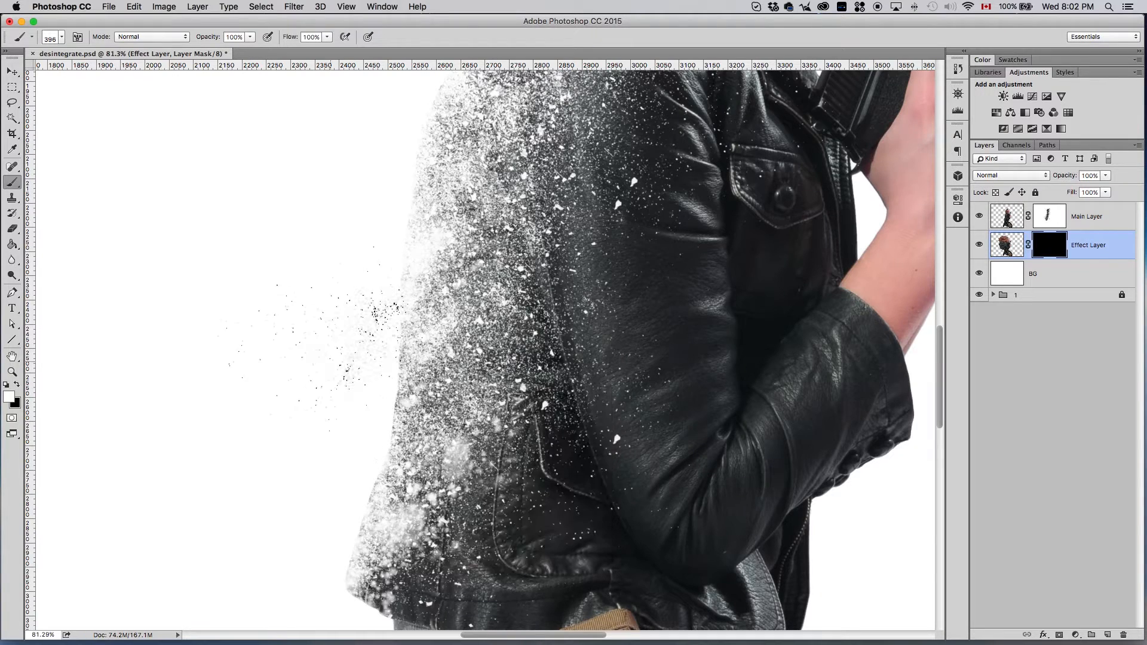
key(super+z)
- Enlarge the brush to 600 px and reveal flying Effect Layer particles behind the jacket's back
key(bracketright)
click(326, 396)
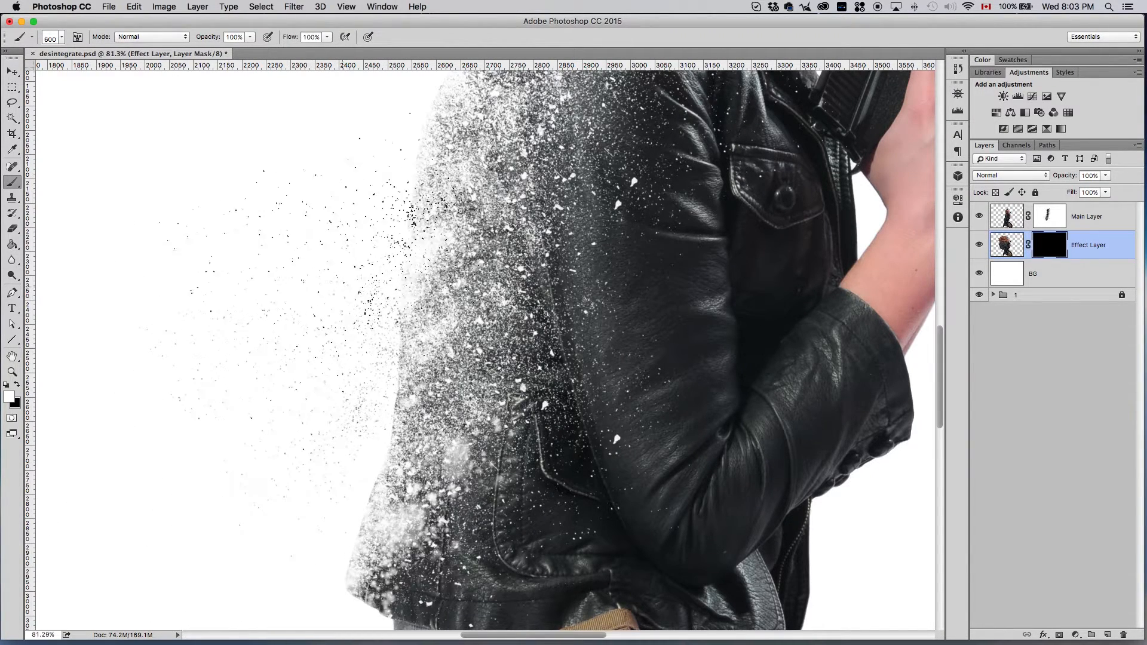
scroll(389, 257, up, 3)
key(bracketright)
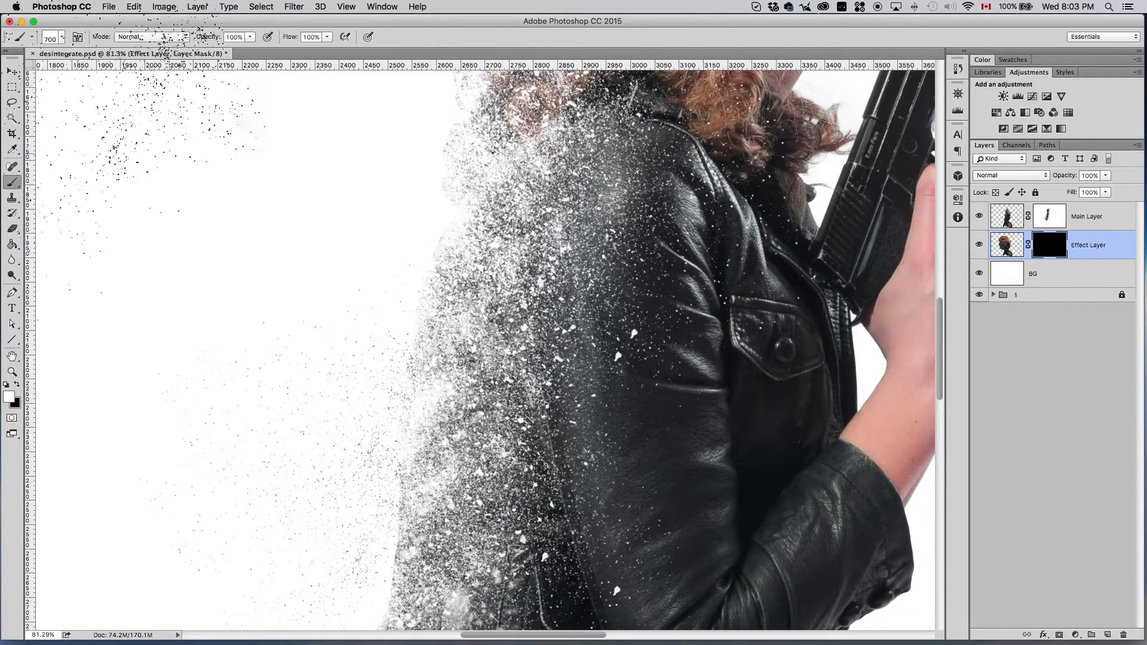
- Try a 380 px dab of a coarse splatter preset behind the jacket's shoulder, and undo it
click(62, 38)
click(29, 157)
drag(117, 72, 132, 75)
click(340, 248)
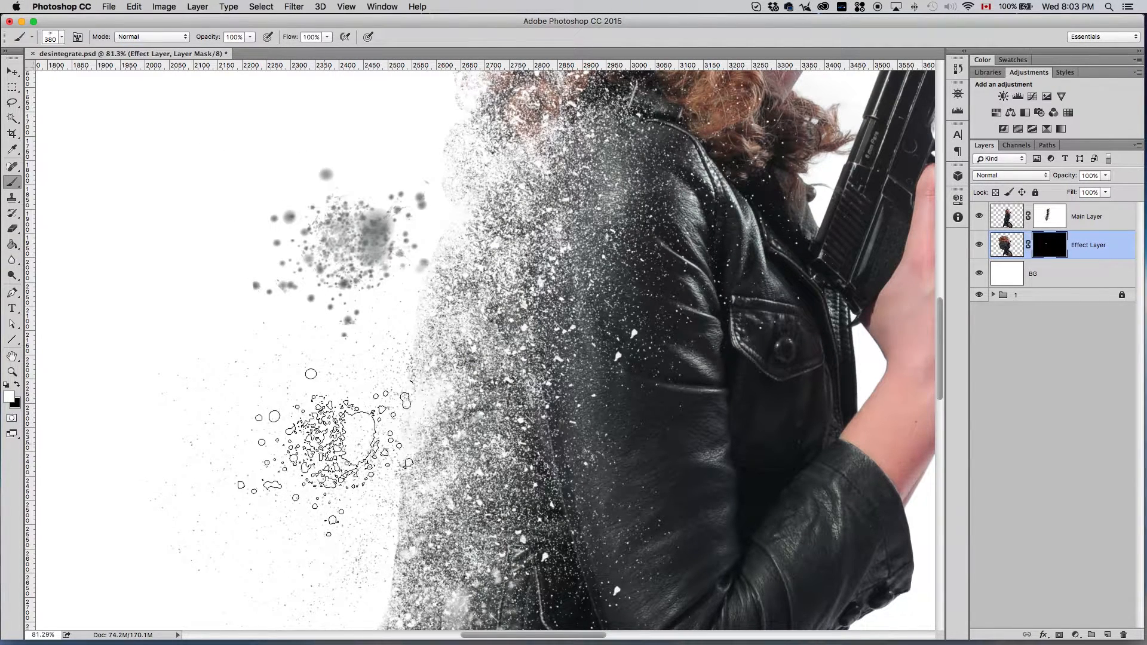
key(super+z)
- Choose the 2498 px particle preset, size it up to 300 px and reveal fine Effect Layer particles behind the jacket's shoulder and the hair
click(61, 37)
click(103, 176)
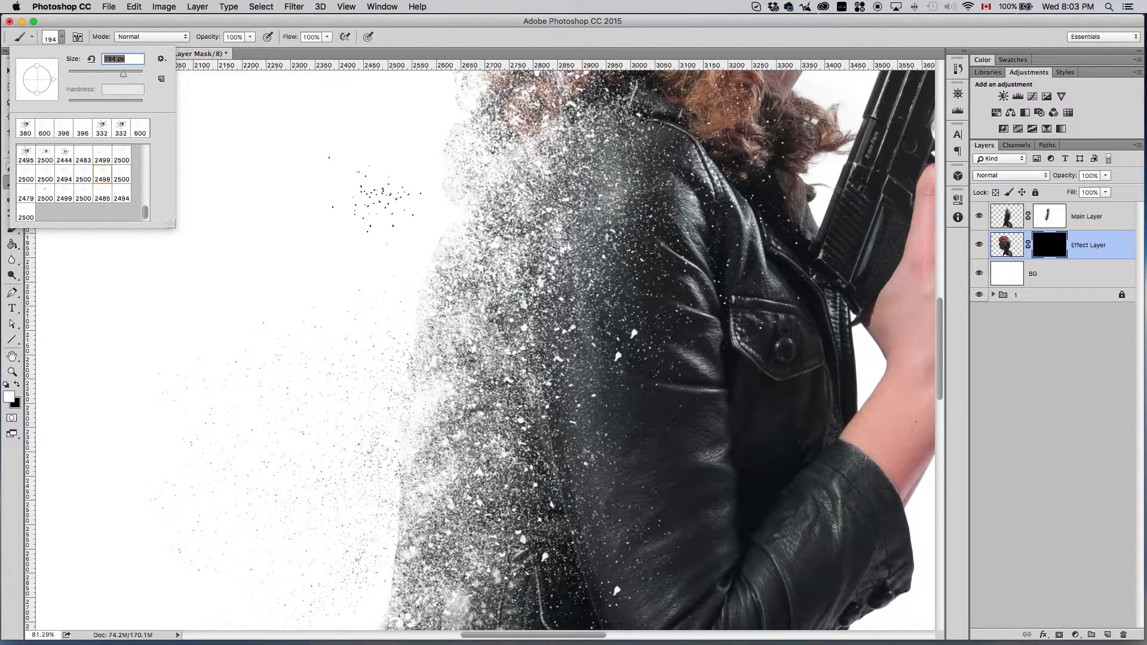
click(374, 202)
scroll(372, 303, up, 3)
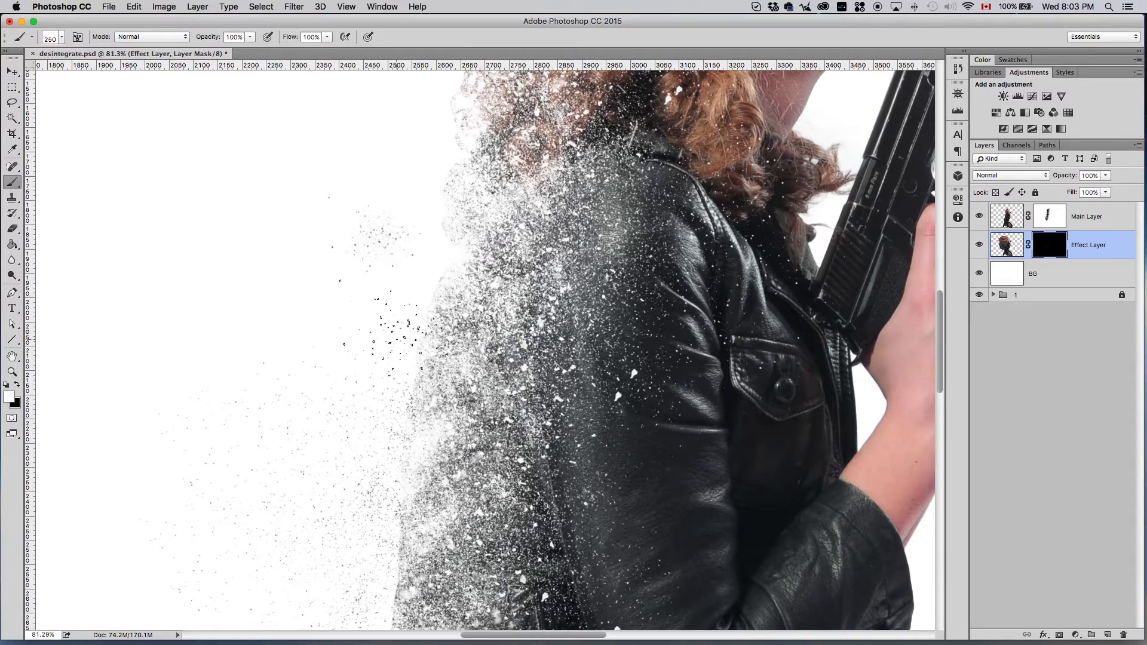
scroll(316, 364, up, 10)
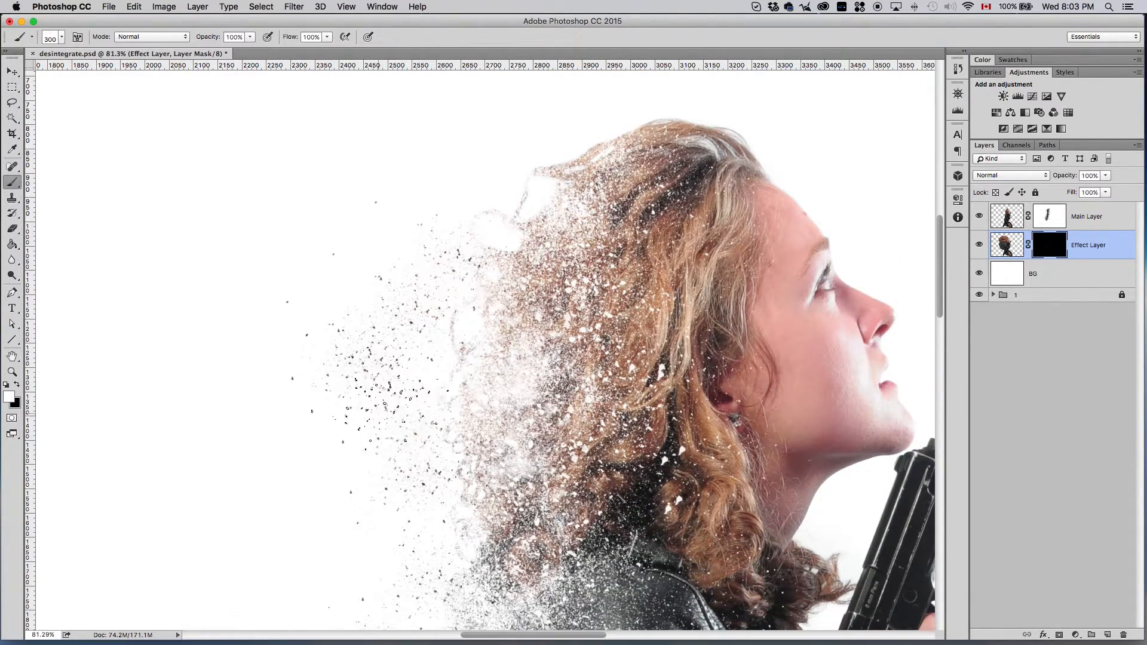
- Enlarge the particle brush to 600 px and reveal flying Effect Layer fragments behind the hair and the back of the head
scroll(346, 445, down, 4)
key(bracketright)
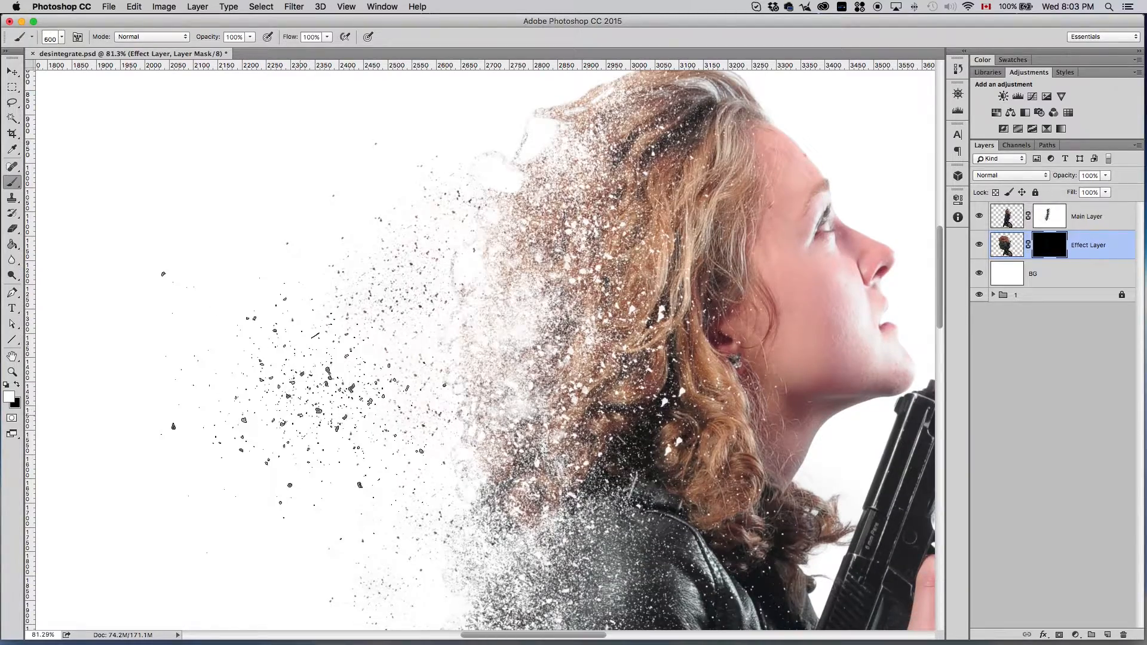
scroll(364, 269, up, 7)
mouse_move(418, 296)
mouse_down()
mouse_move(454, 287)
mouse_move(436, 347)
mouse_move(478, 275)
mouse_up()
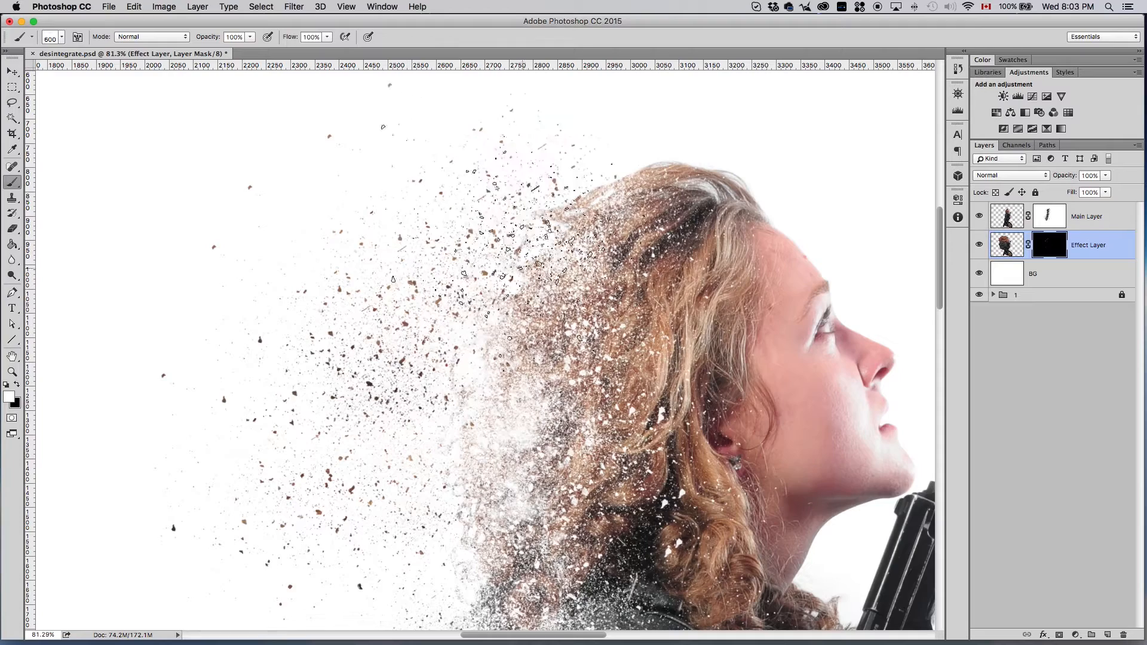
- Reveal 600 px particles behind the jacket, from the shoulder down the back to the waist
scroll(453, 143, down, 4)
scroll(302, 403, down, 5)
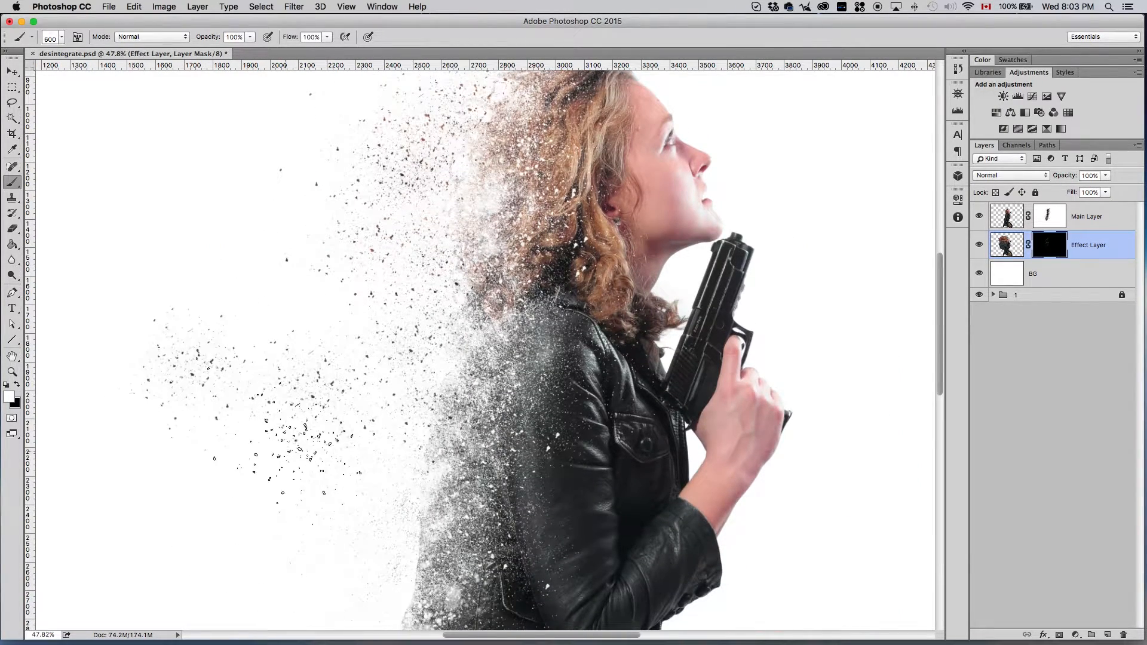
scroll(334, 382, down, 7)
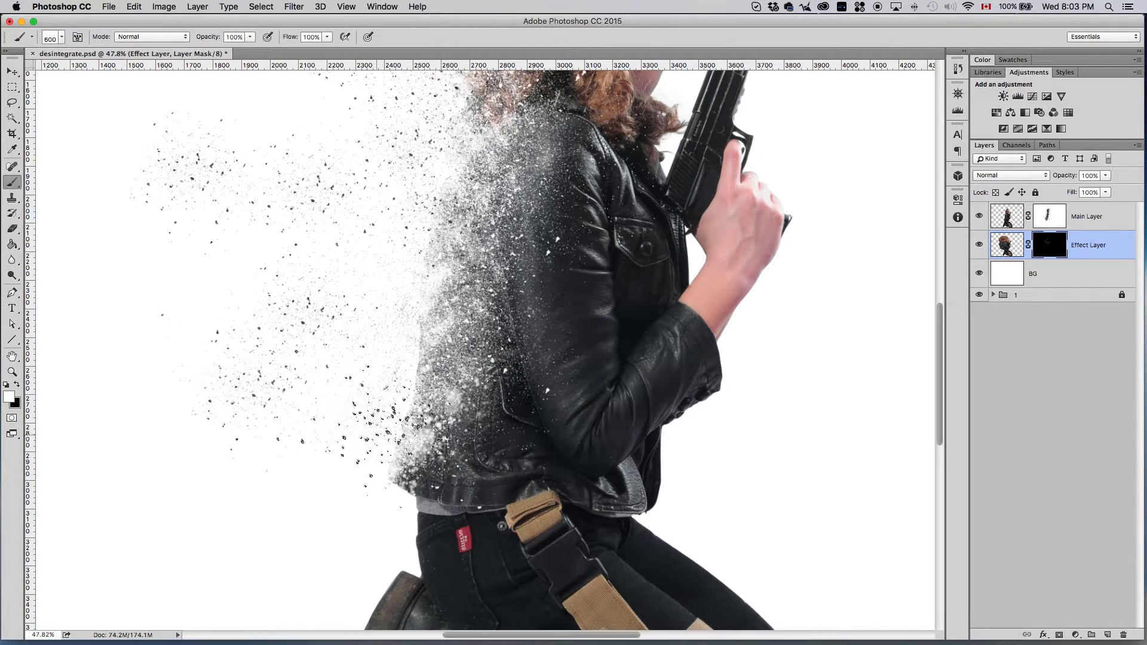
scroll(462, 349, down, 8)
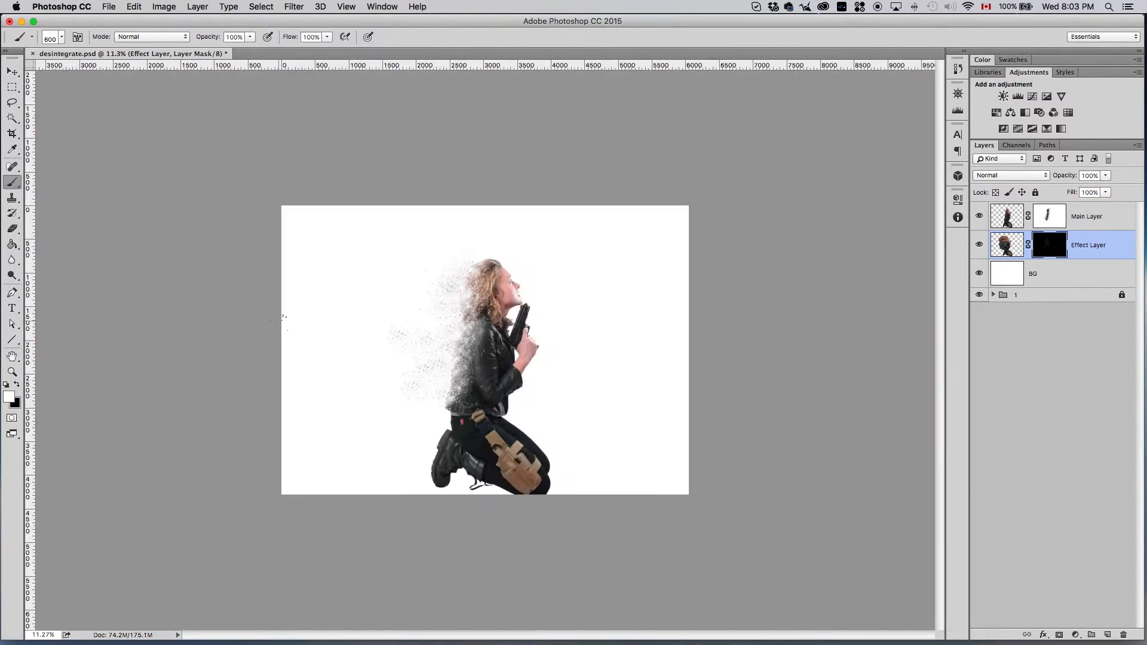
- Enlarge the brush to 1300 px and reveal coarser, farther-flying particles behind the jacket and hair
scroll(429, 291, up, 6)
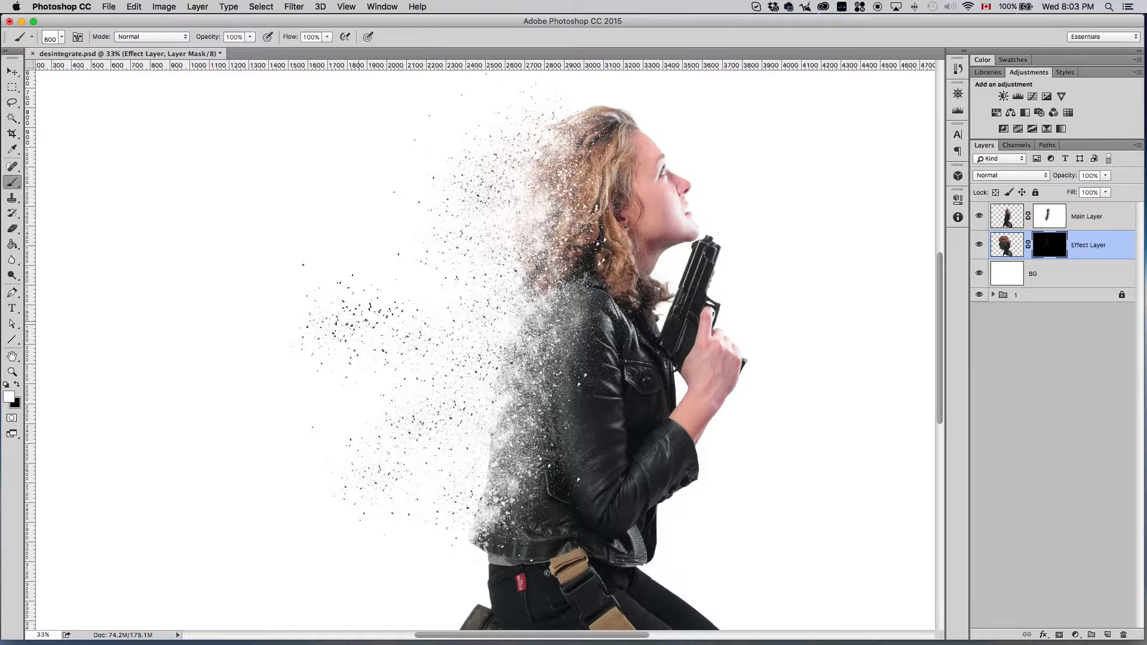
key(])
drag(353, 292, 304, 400)
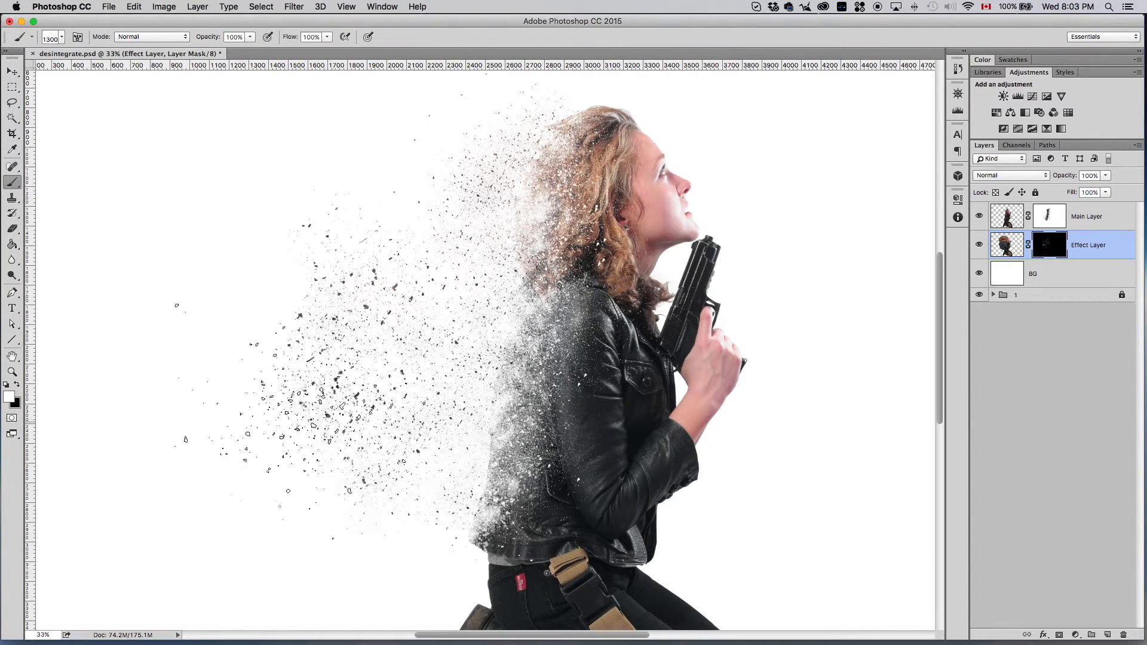
scroll(419, 383, up, 5)
scroll(454, 358, down, 4)
click(230, 297)
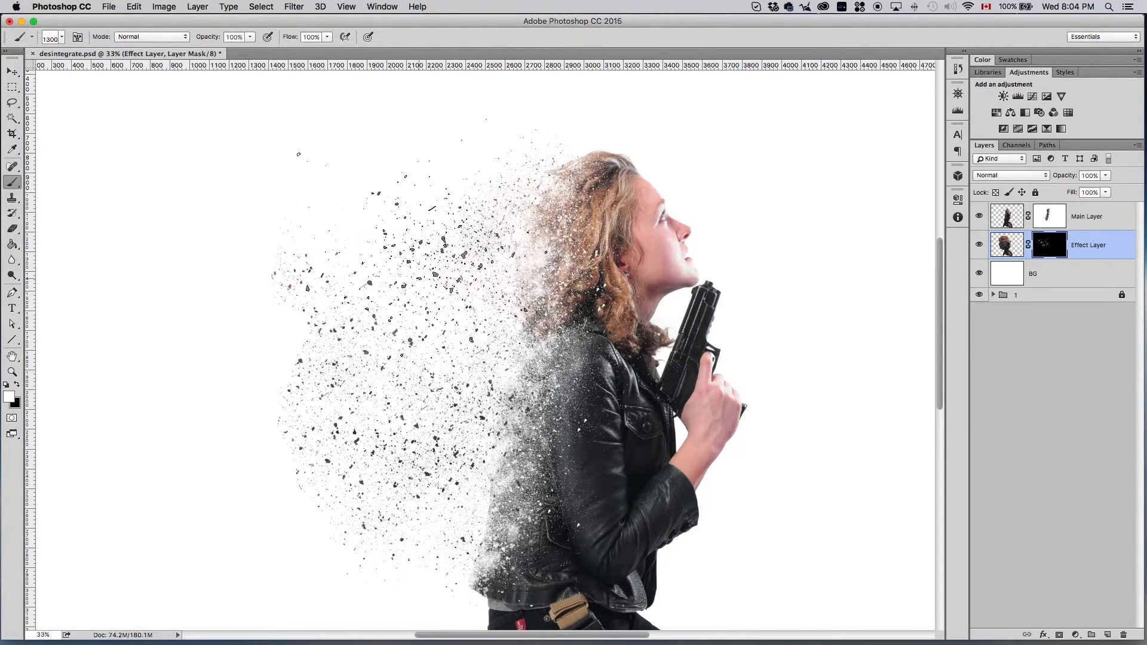
- Rotate the brush tip and reveal more large particles at 1300 px behind the hair and shoulder
right_click(485, 369)
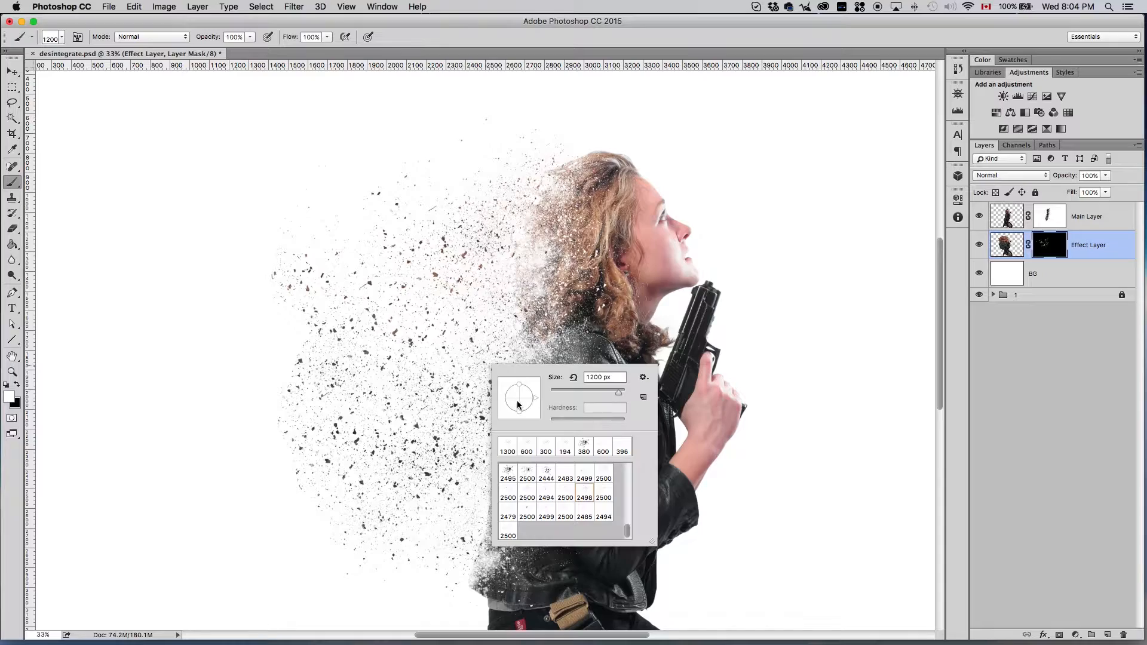
click(396, 317)
key(bracketright)
key(bracketright)
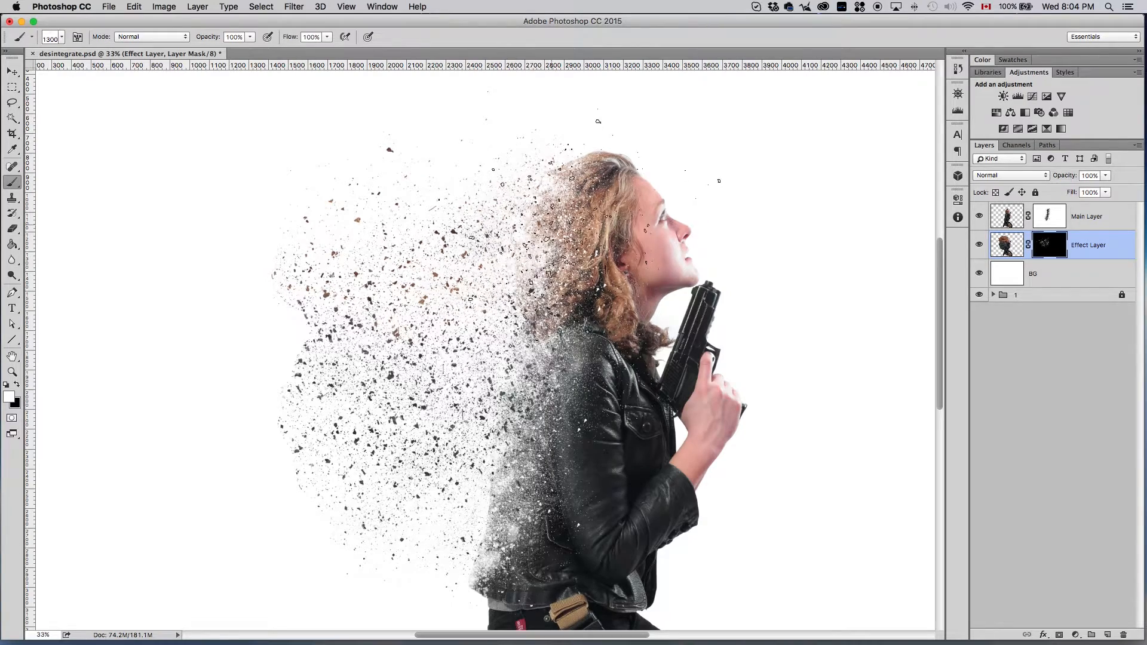
- Reduce the brush to 1200 px, add particles behind and above the head, and rotate the tip to vary the dabs around the cloud
key(bracketleft)
mouse_move(490, 239)
mouse_down()
mouse_move(400, 185)
mouse_move(436, 203)
mouse_up()
right_click(471, 210)
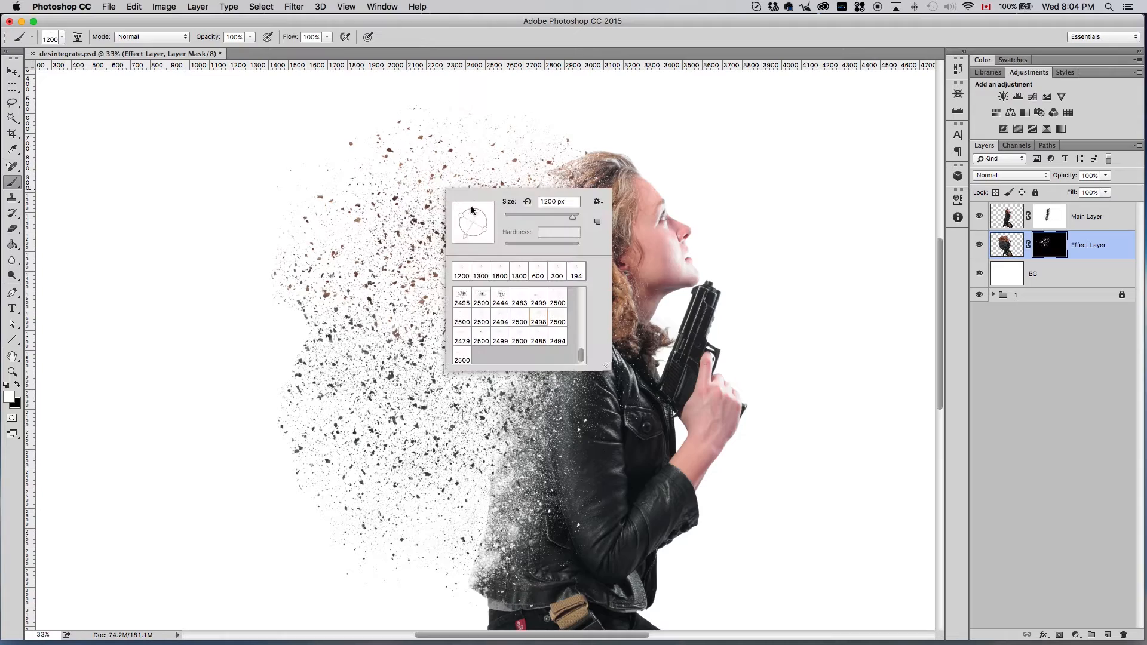
key(Return)
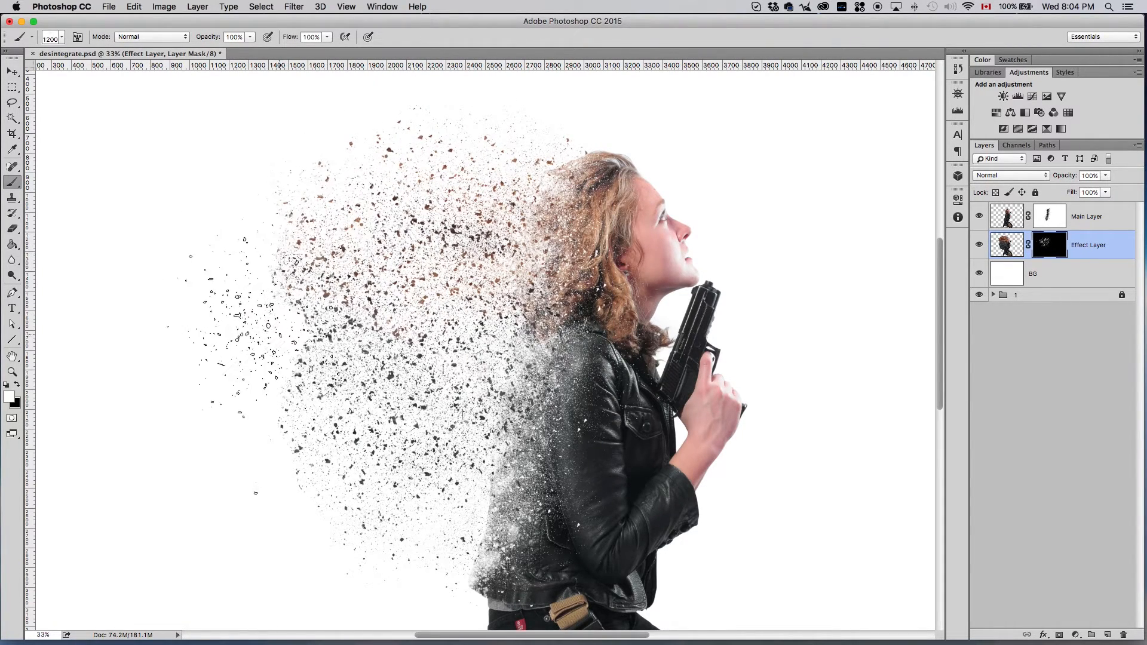
scroll(448, 334, down, 3)
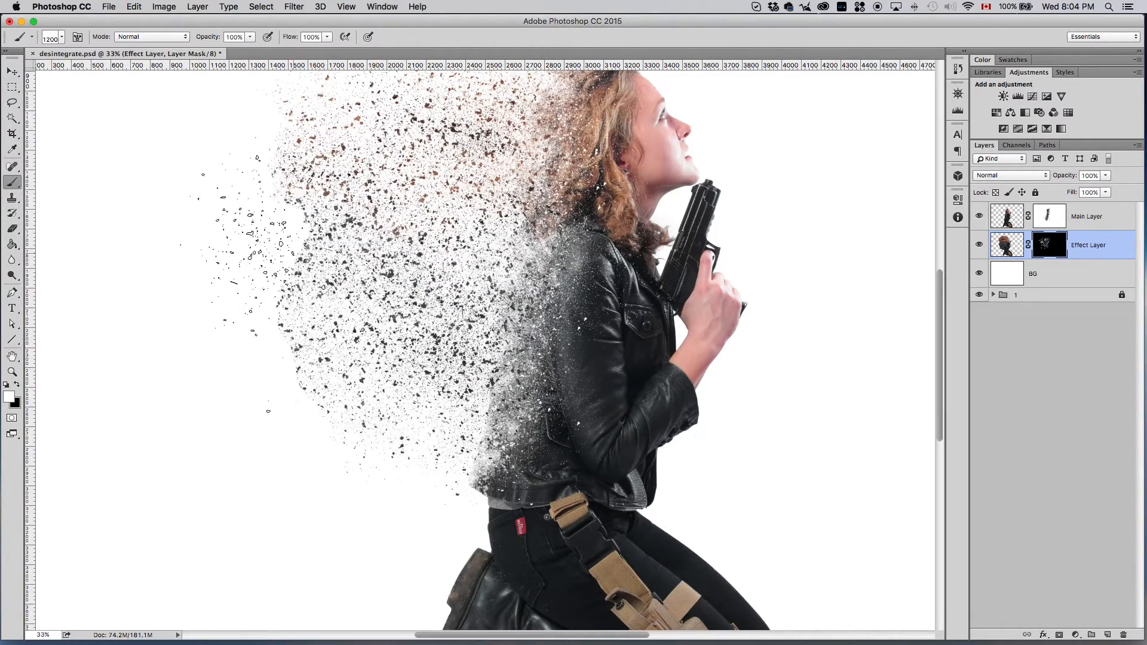
scroll(439, 239, up, 4)
scroll(475, 268, down, 5)
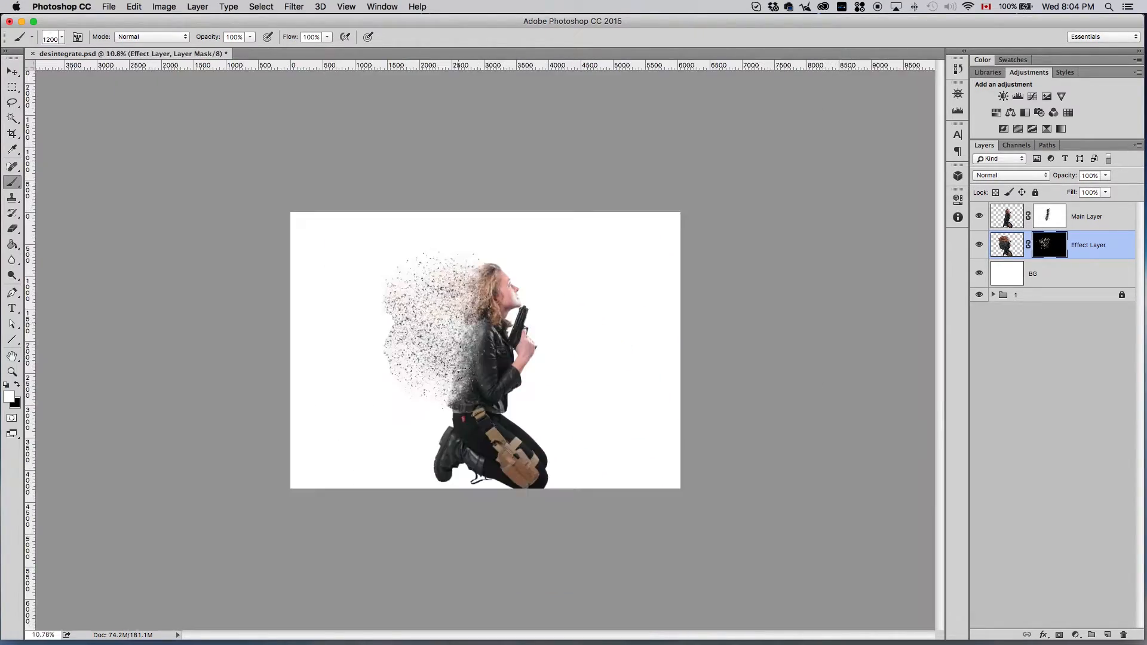
- Rotate the 1200 px brush tip again and fill the outer edges of the particle cloud behind the head and jacket
scroll(458, 341, up, 5)
right_click(417, 292)
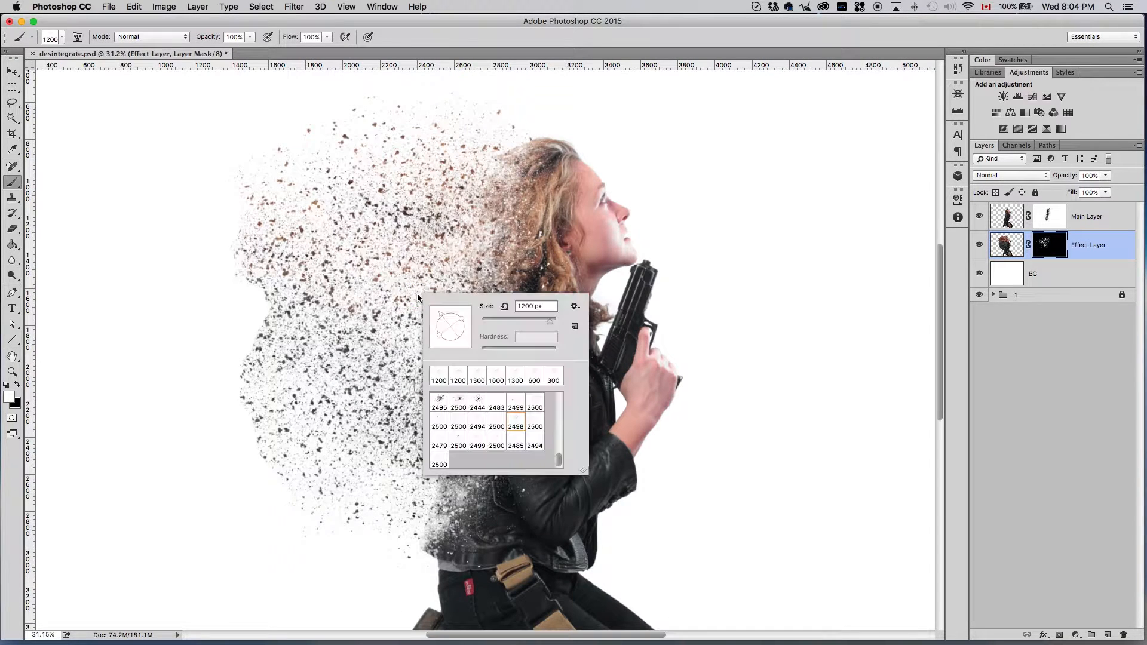
key(Return)
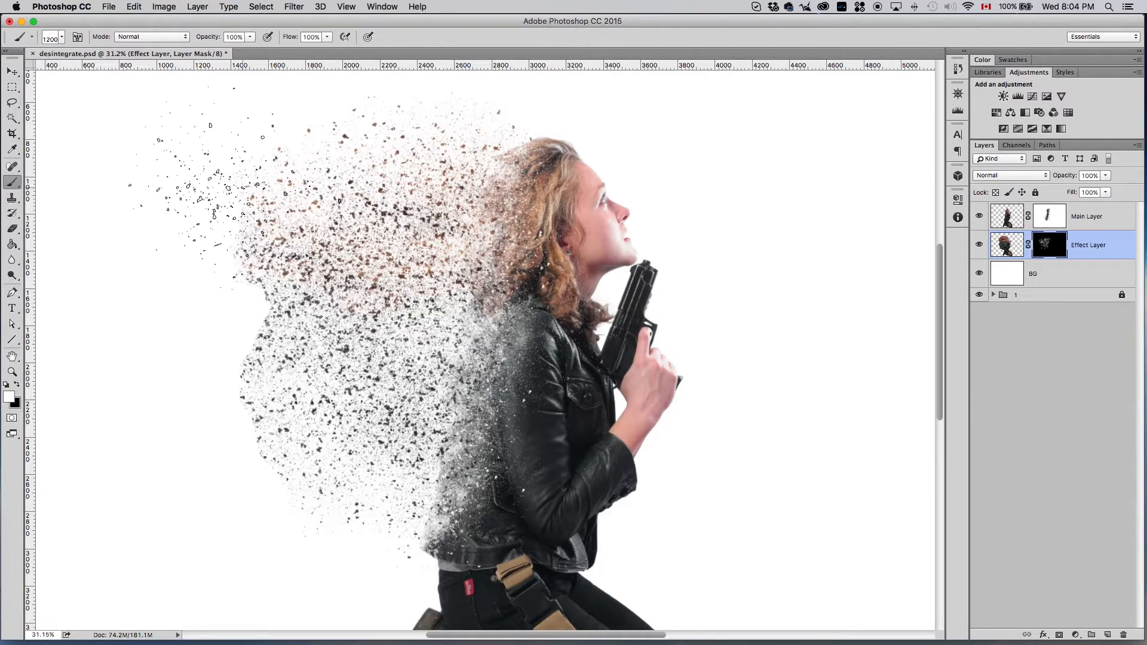
scroll(370, 263, up, 3)
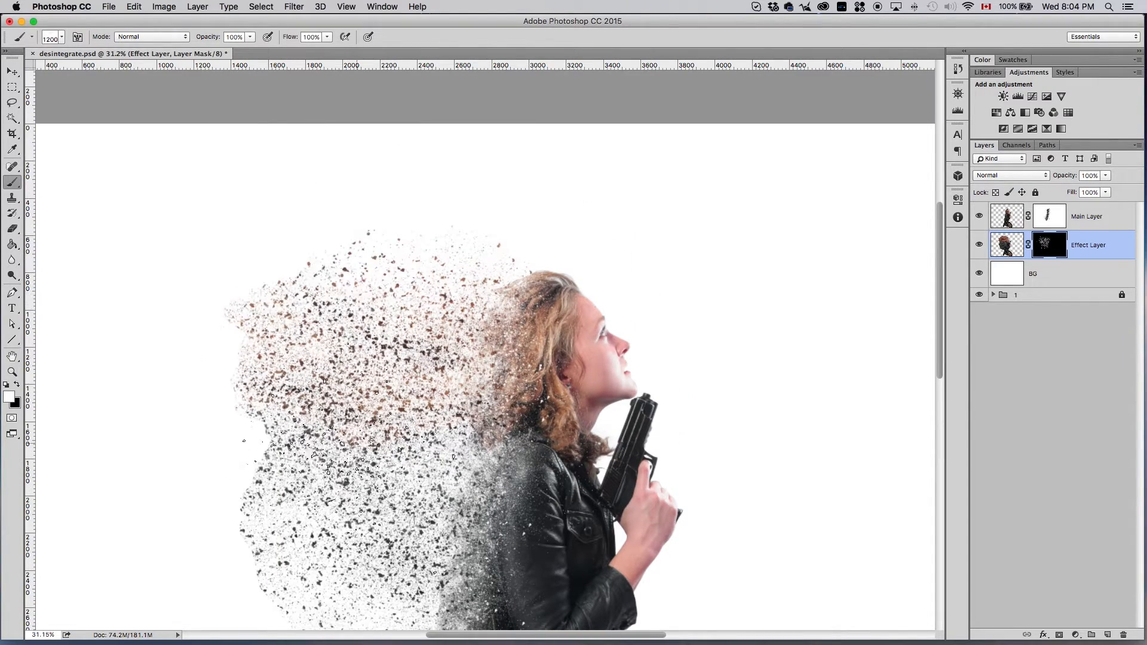
scroll(334, 445, down, 2)
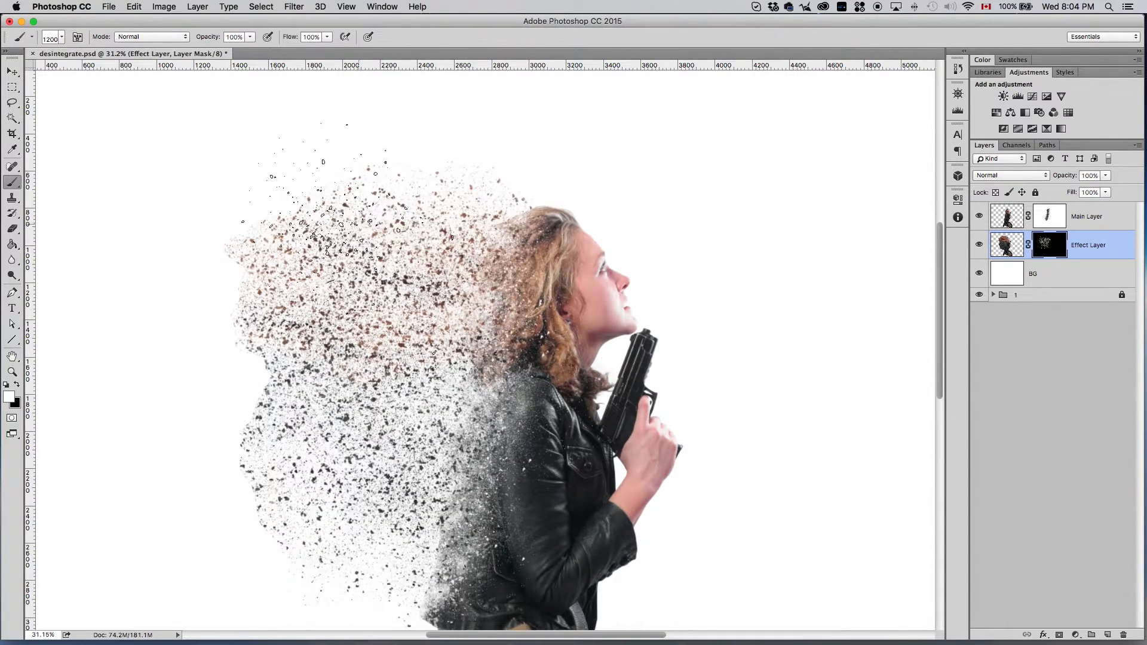
scroll(364, 311, down, 3)
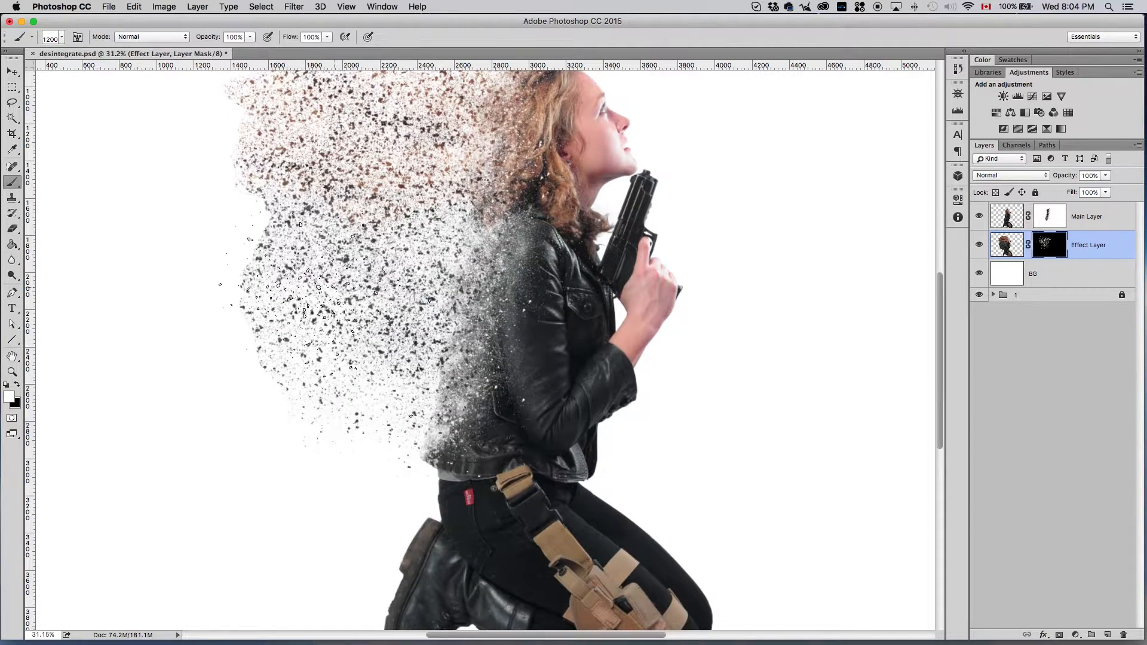
- Open Liquify on the Effect Layer's image, set the brush size to 1100 and pull the stretched hair farther out behind the woman
scroll(326, 311, up, 3)
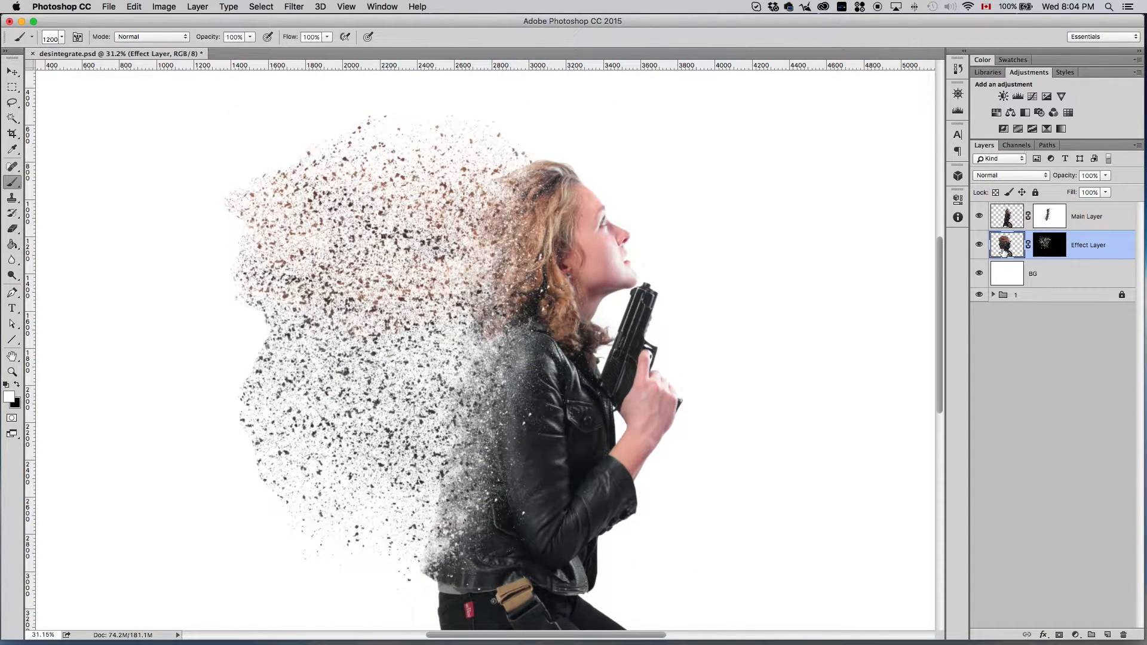
click(294, 6)
click(298, 115)
key(bracketright)
key(bracketright)
key(bracketright)
key(bracketright)
key(bracketright)
key(bracketright)
mouse_move(332, 284)
mouse_down()
mouse_move(313, 260)
mouse_move(241, 247)
mouse_up()
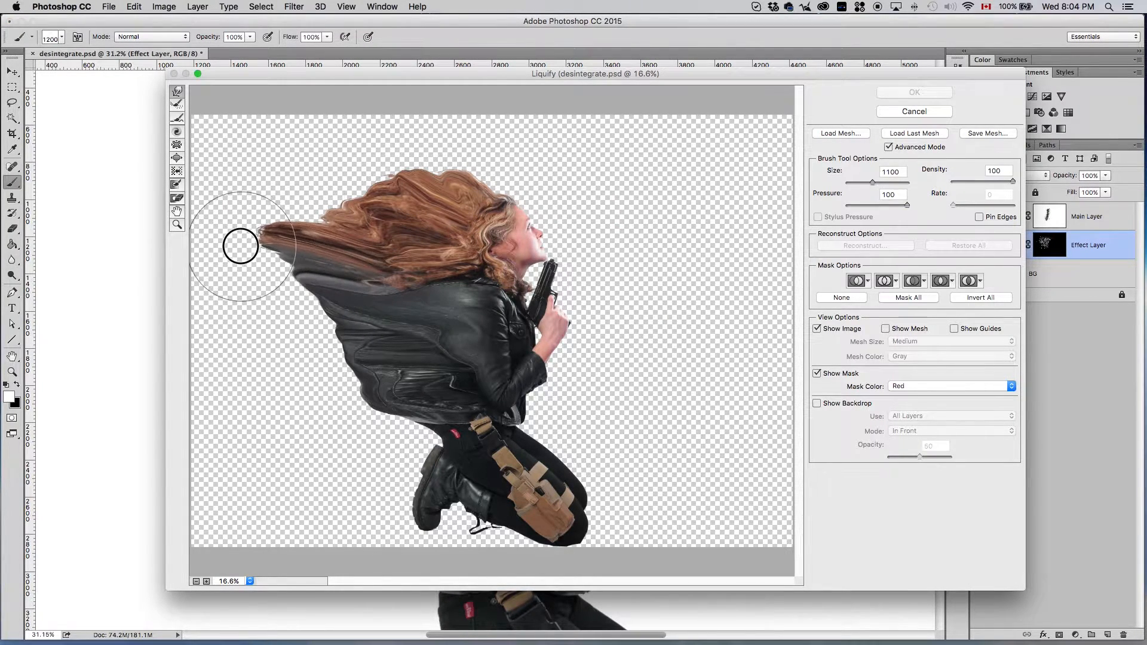
- Push the hair and the back of the jacket farther outward behind the woman and apply the Liquify filter
drag(352, 207, 254, 183)
mouse_move(335, 290)
mouse_down()
mouse_move(218, 269)
mouse_move(179, 243)
mouse_move(243, 230)
mouse_move(242, 254)
mouse_up()
mouse_move(353, 350)
mouse_down()
mouse_move(308, 357)
mouse_move(242, 335)
mouse_up()
mouse_move(367, 407)
mouse_down()
mouse_move(280, 388)
mouse_move(395, 410)
mouse_move(339, 410)
mouse_move(301, 429)
mouse_move(365, 424)
mouse_up()
mouse_move(400, 257)
mouse_down()
mouse_move(350, 175)
mouse_move(424, 178)
mouse_move(387, 141)
mouse_move(457, 181)
mouse_move(439, 154)
mouse_move(345, 167)
mouse_move(301, 159)
mouse_move(295, 226)
mouse_move(254, 282)
mouse_move(216, 289)
mouse_move(250, 369)
mouse_move(204, 382)
mouse_up()
click(913, 93)
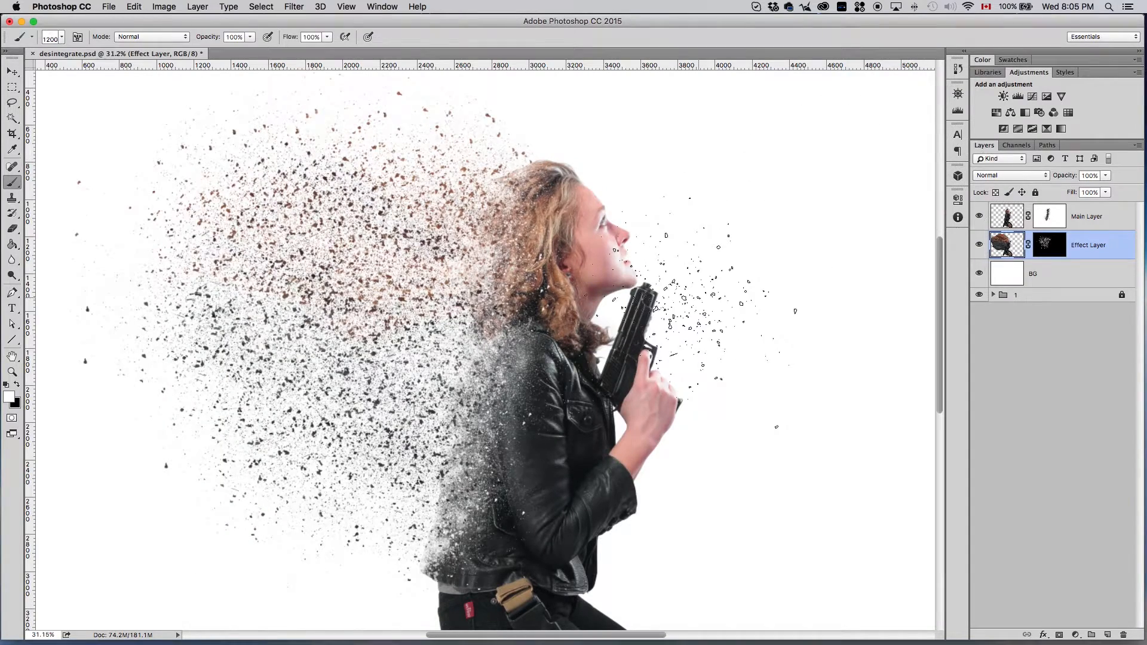
- Target the Effect Layer's mask and reveal 1200 px particles out toward the canvas edge behind the woman, rotating the brush tip between dabs
drag(696, 290, 836, 304)
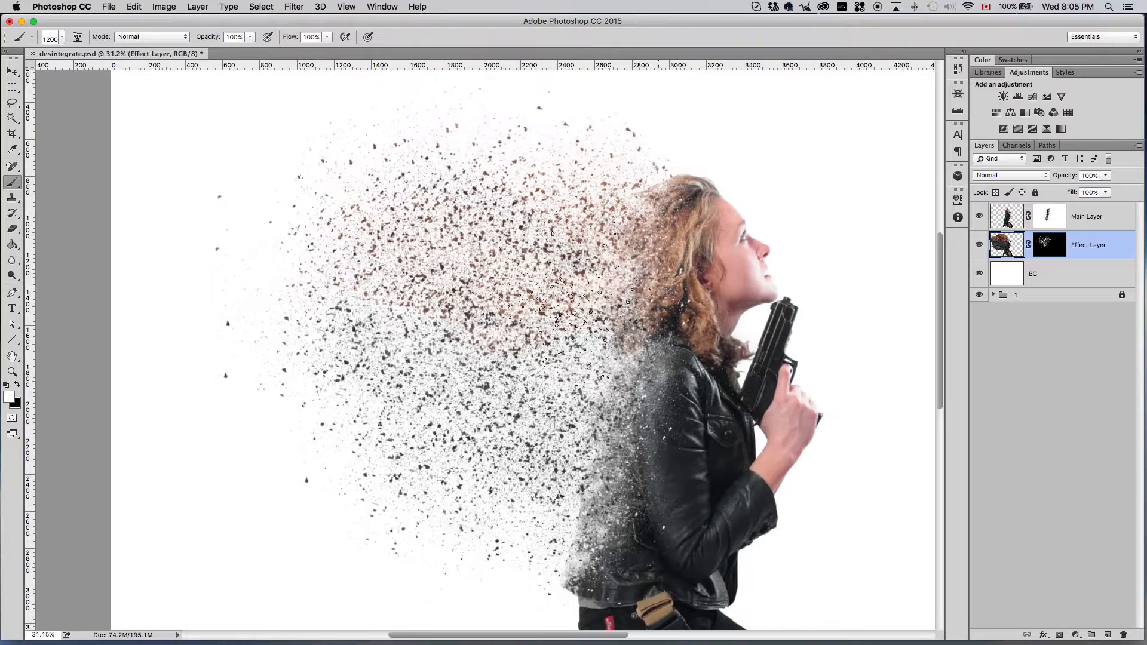
click(1049, 244)
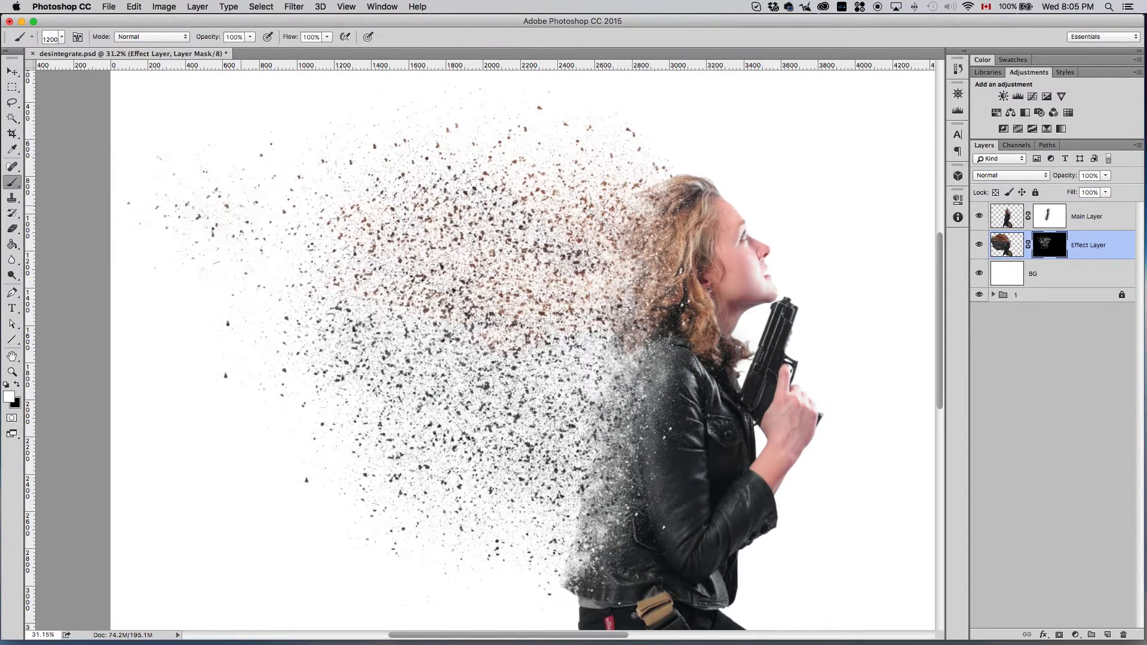
drag(257, 378, 221, 272)
click(205, 368)
click(294, 314)
right_click(293, 313)
click(320, 357)
click(187, 344)
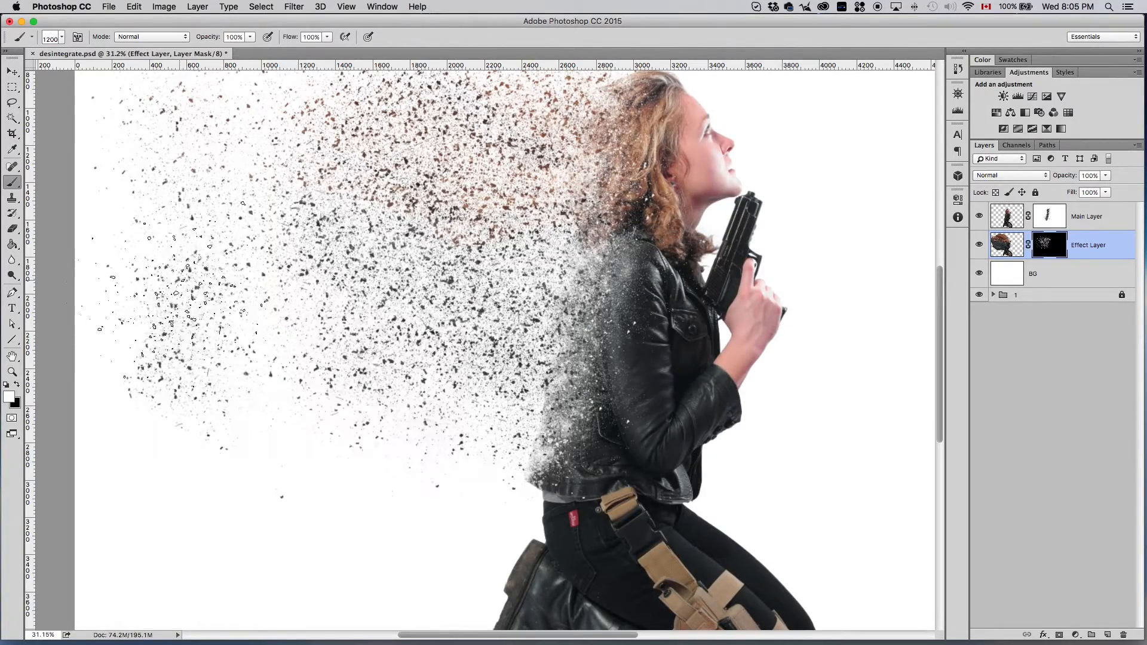
- Enlarge the particle brush to 2100 px and reveal larger fragments in the upper far part of the cloud
scroll(425, 308, up, 5)
key(bracketright)
key(bracketright)
key(bracketright)
key(bracketright)
key(bracketright)
key(bracketright)
key(bracketright)
key(bracketright)
key(bracketright)
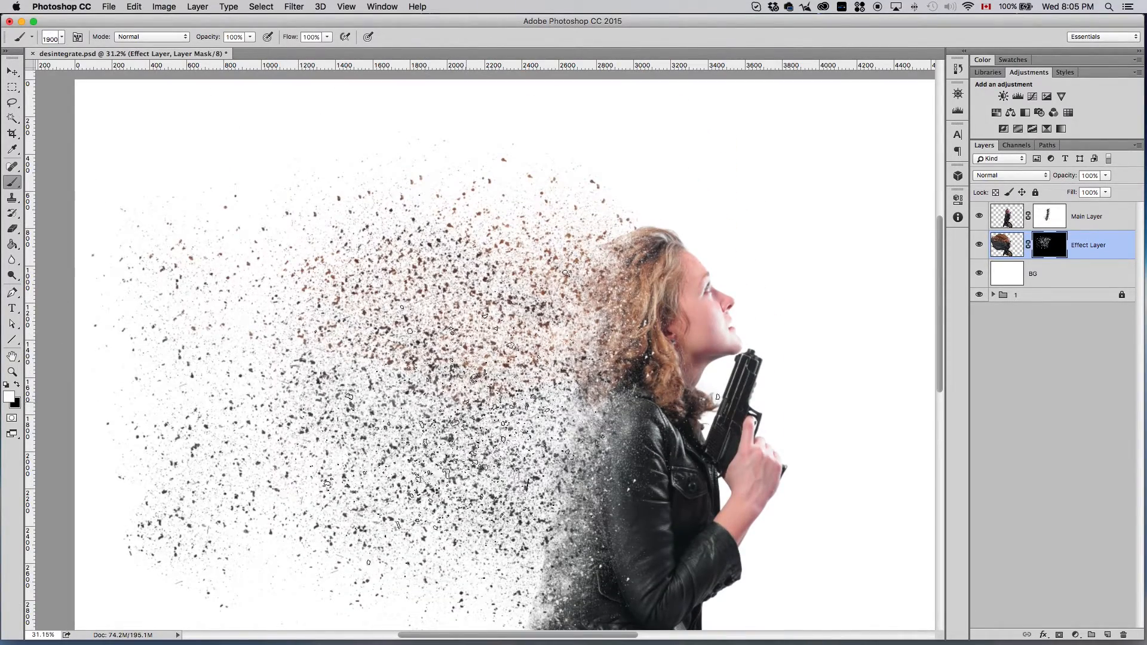
click(217, 313)
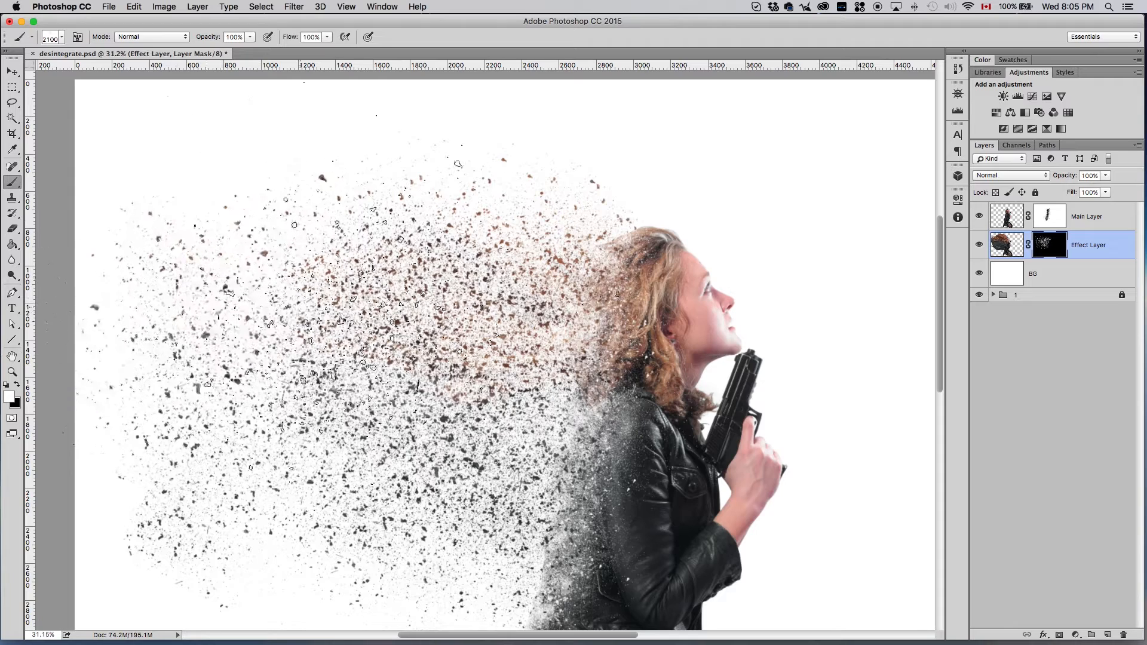
- Enlarge the brush to 2400 px and reveal the largest fragments across the upper and lower parts of the particle cloud
scroll(520, 249, down, 10)
scroll(440, 270, up, 3)
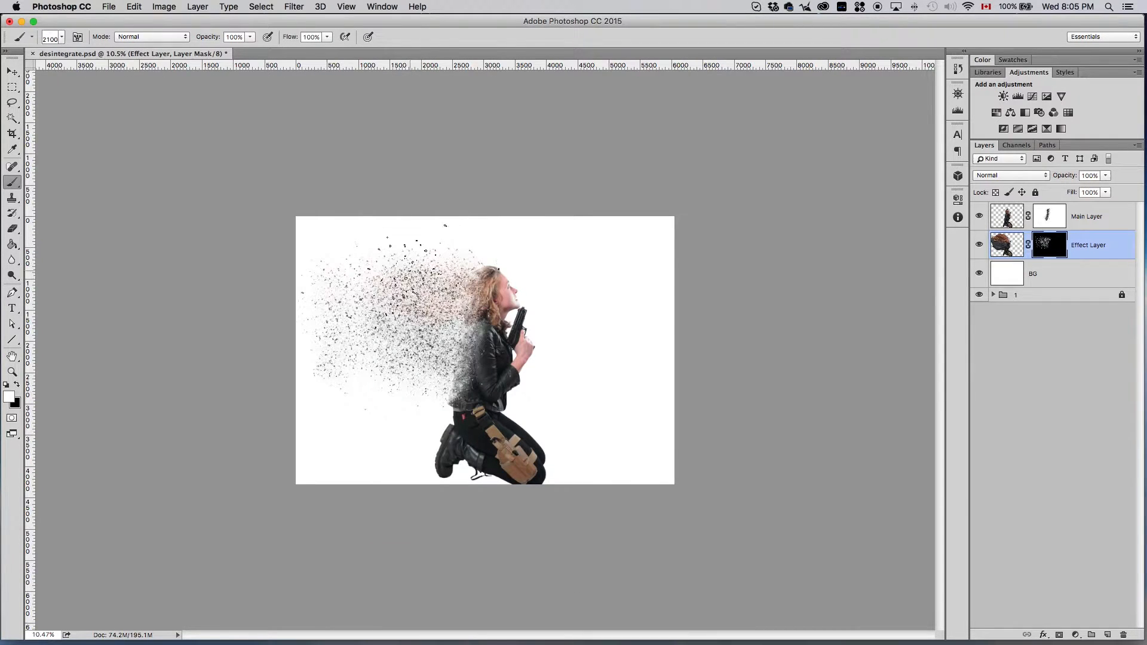
click(388, 353)
click(367, 258)
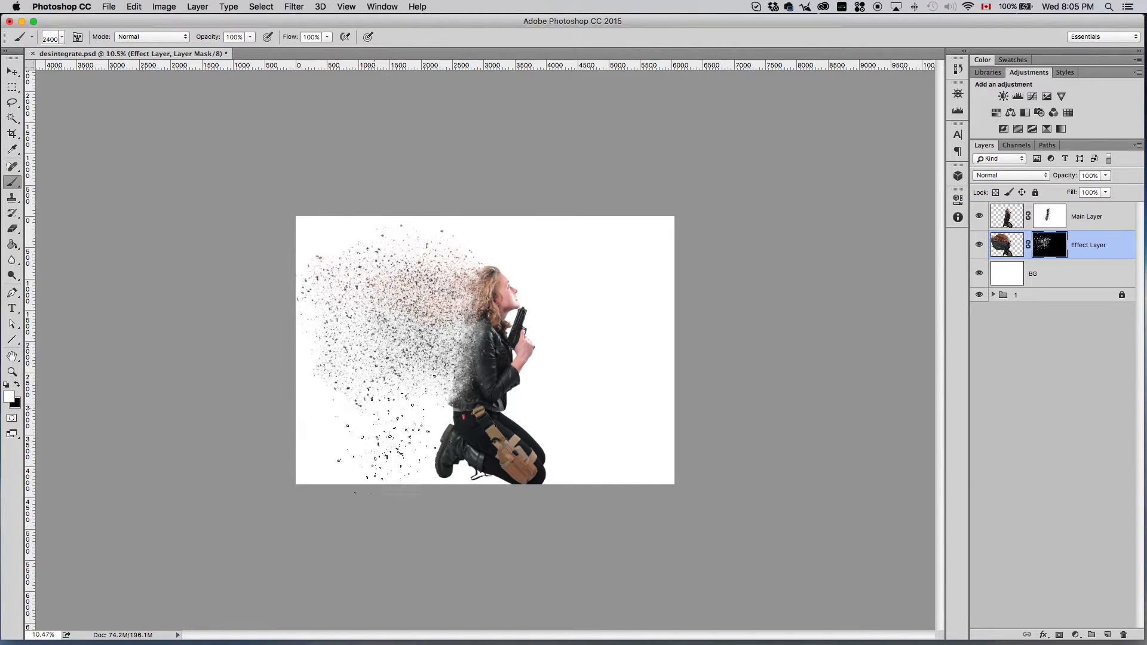
right_click(412, 320)
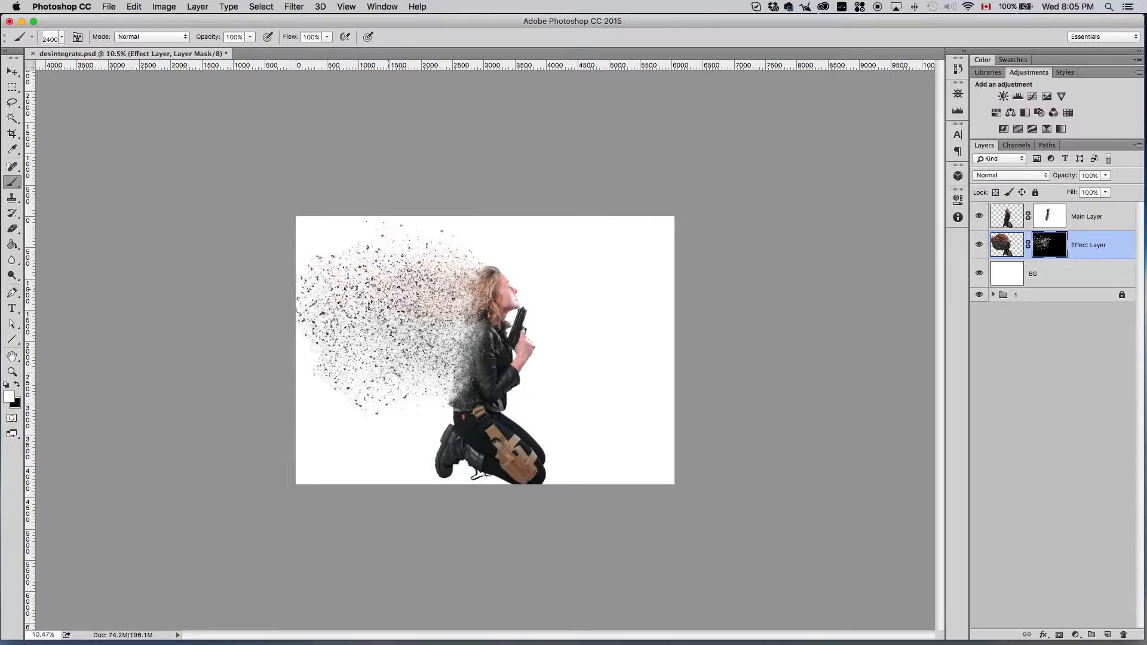
- Examine the particle cloud up close around the hair, face and jacket, and check the overall composition
scroll(486, 335, up, 5)
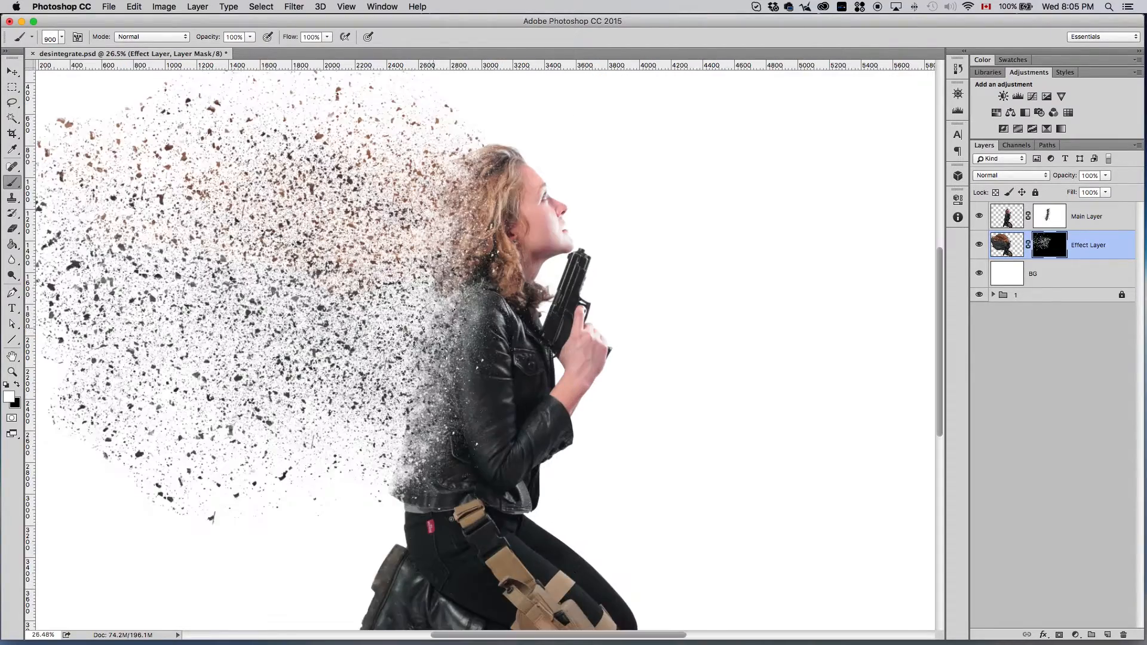
scroll(439, 314, up, 6)
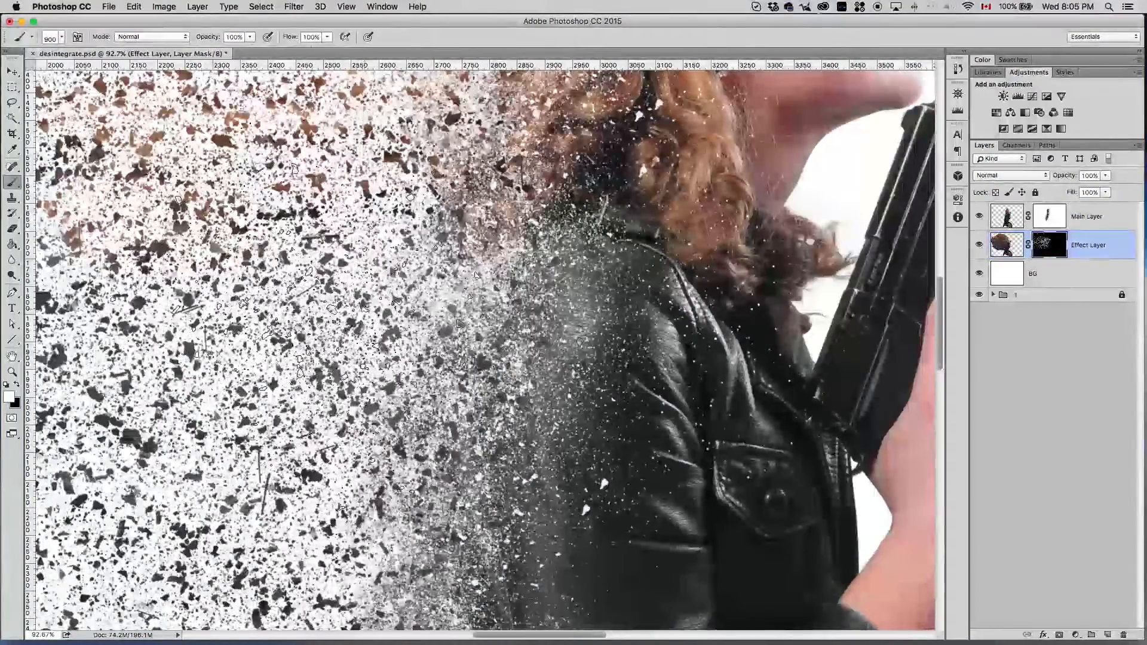
scroll(371, 323, up, 3)
scroll(361, 322, up, 8)
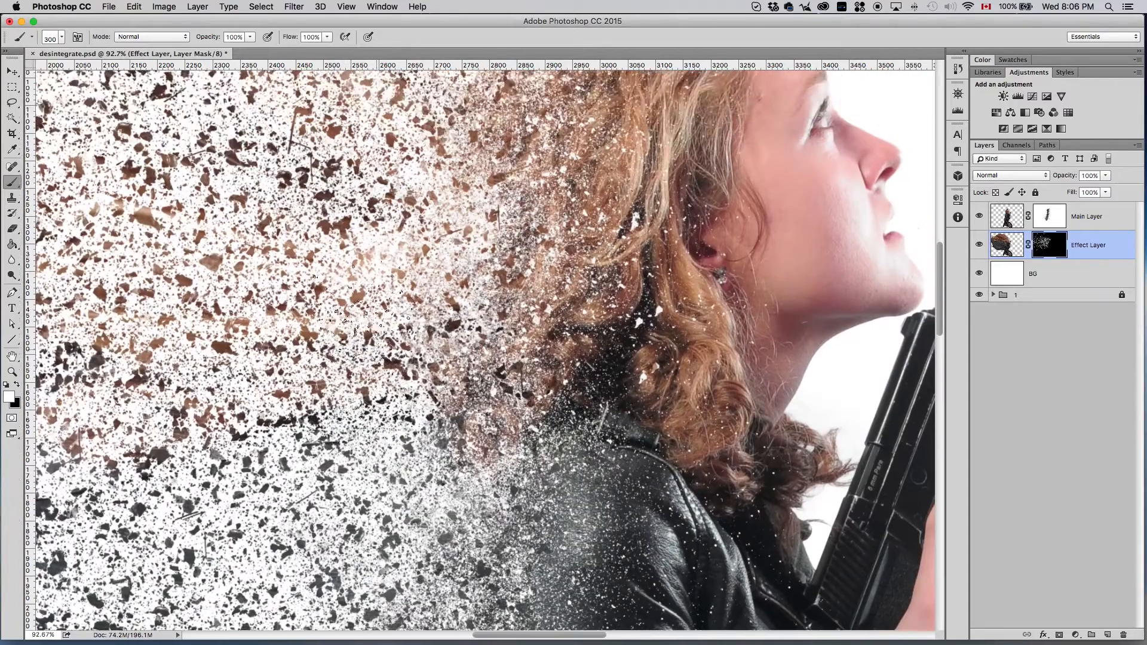
scroll(517, 287, up, 2)
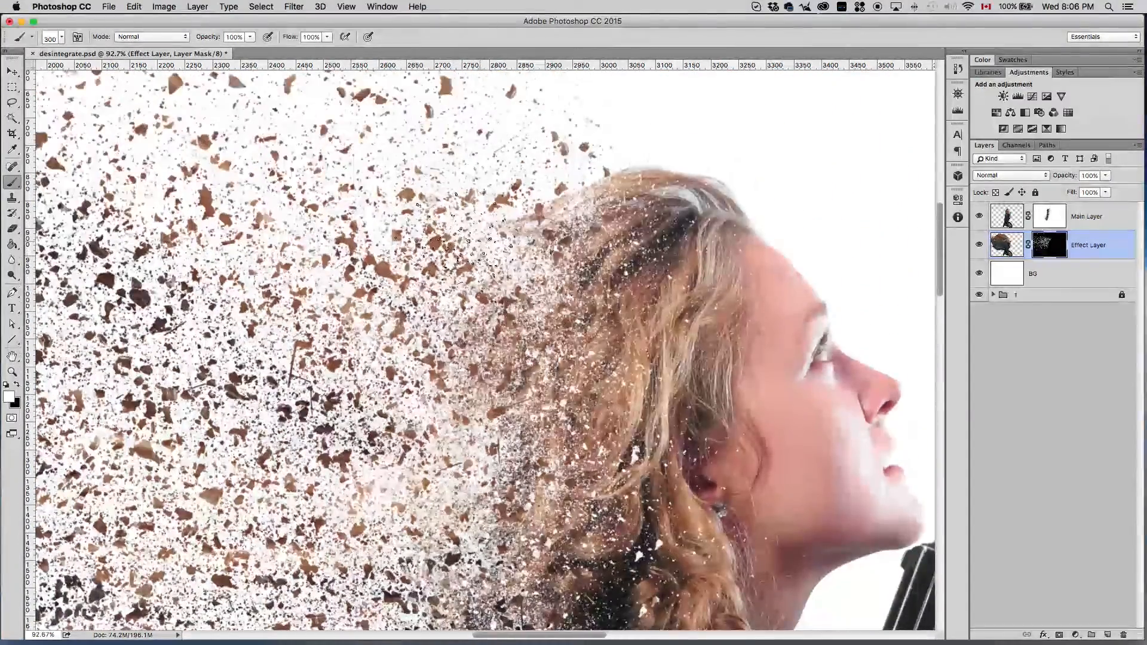
scroll(397, 343, down, 1)
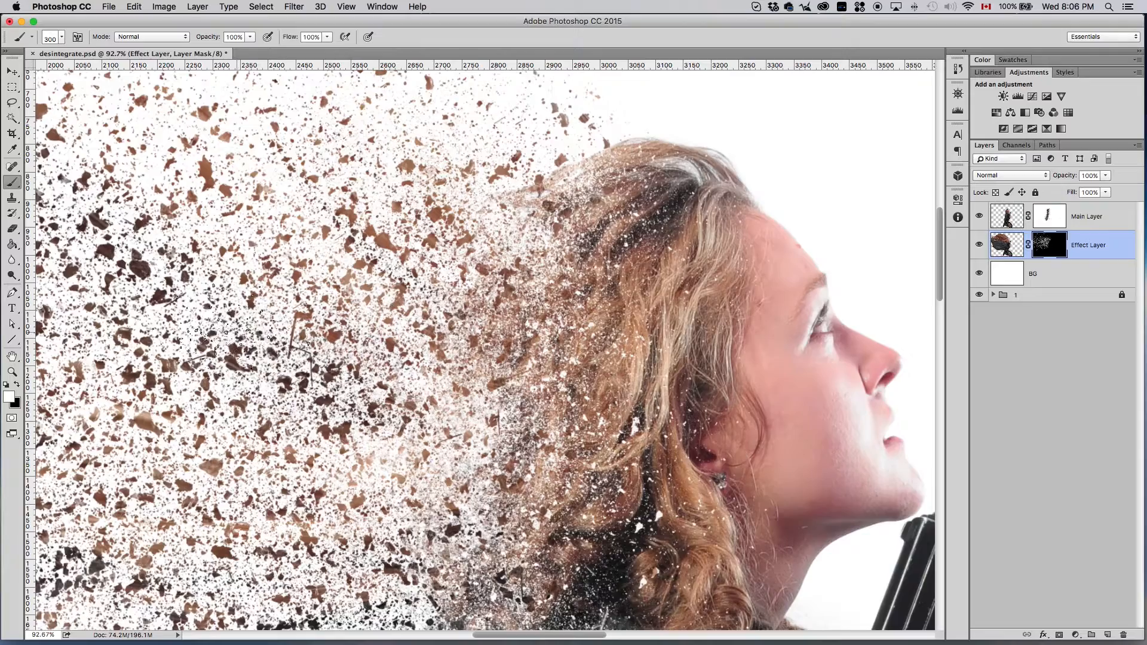
scroll(382, 345, down, 4)
scroll(382, 345, left, 3)
scroll(252, 385, down, 3)
scroll(382, 341, down, 8)
scroll(478, 247, up, 5)
scroll(478, 349, up, 2)
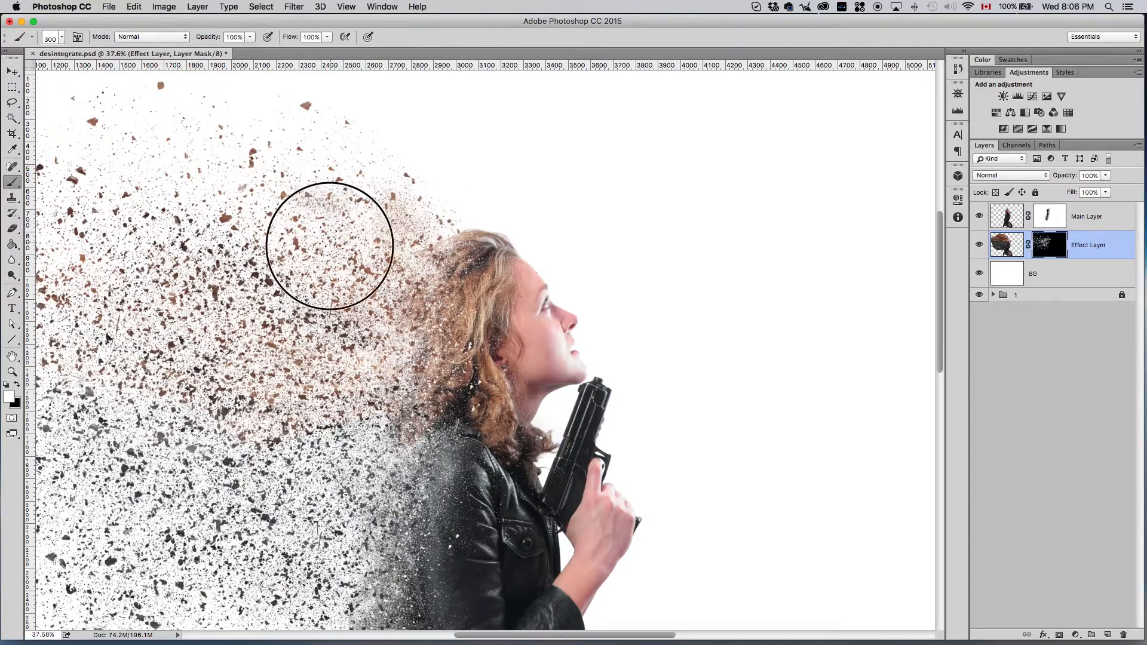
scroll(179, 174, down, 3)
scroll(466, 360, up, 3)
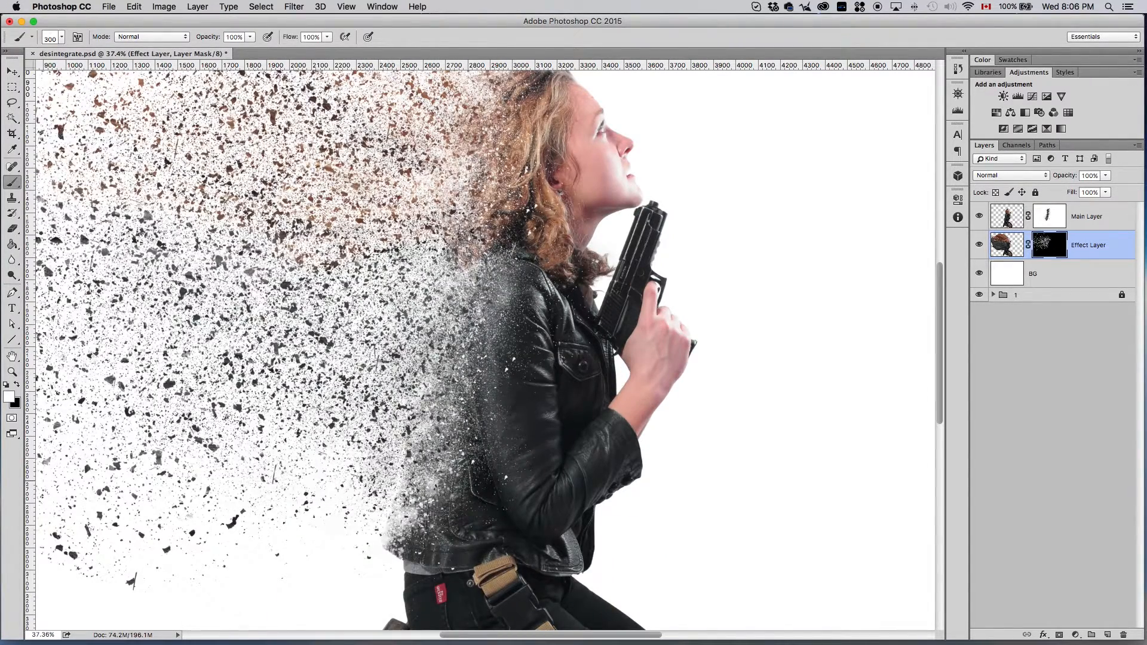
scroll(374, 220, down, 4)
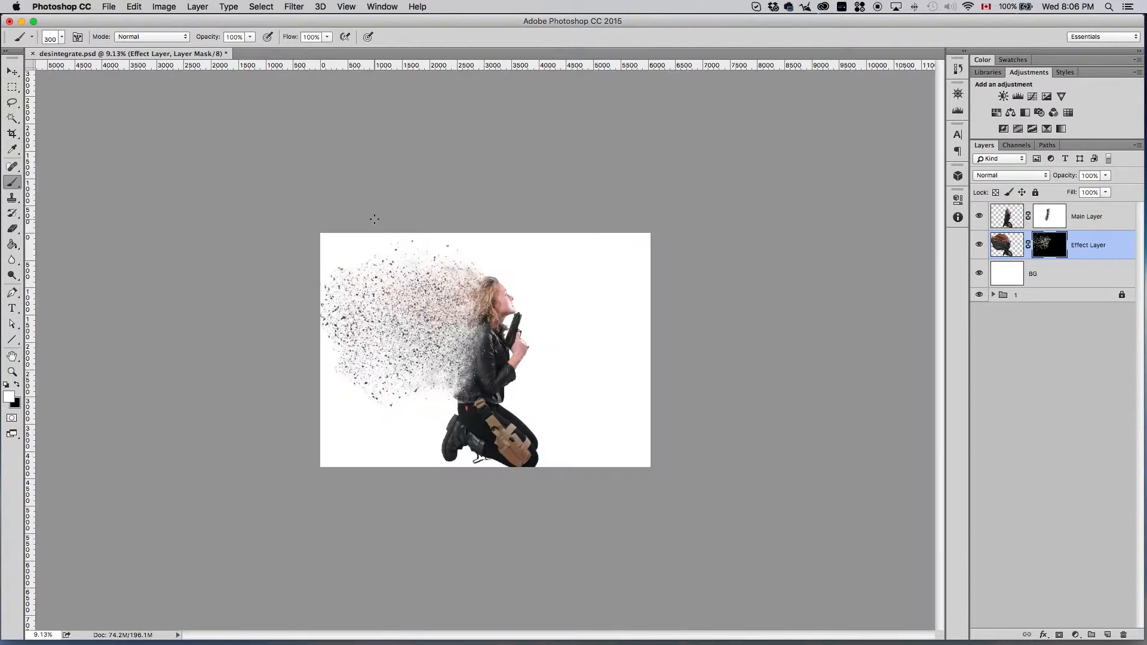
scroll(607, 307, up, 3)
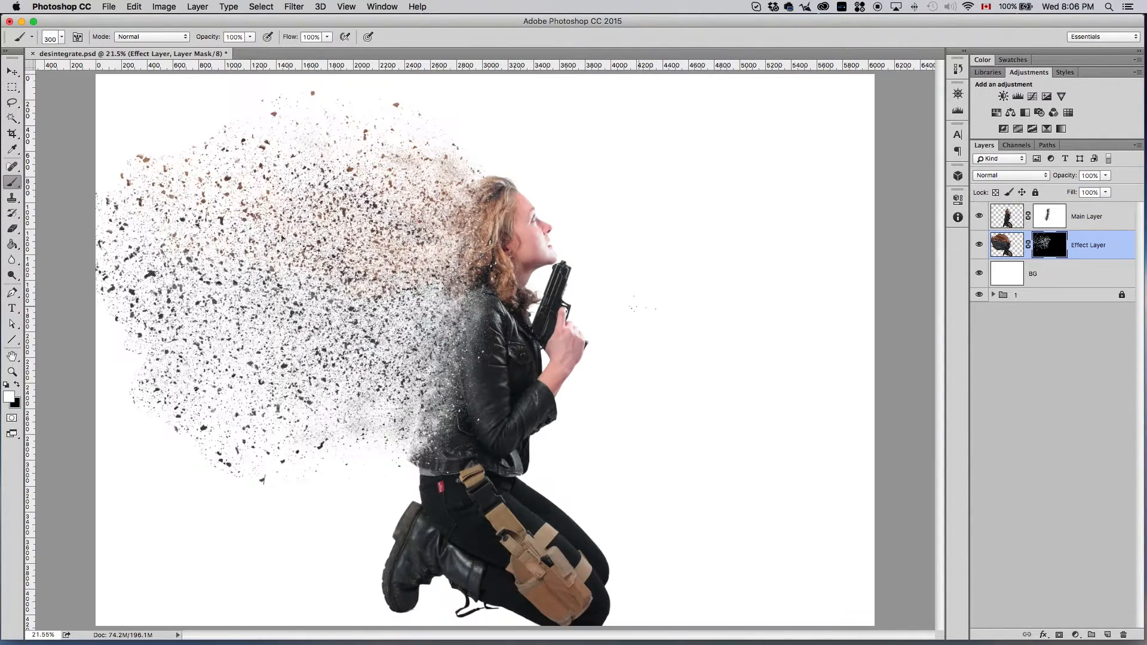
- Add a new layer above the Main Layer and fill it with solid black
click(1106, 217)
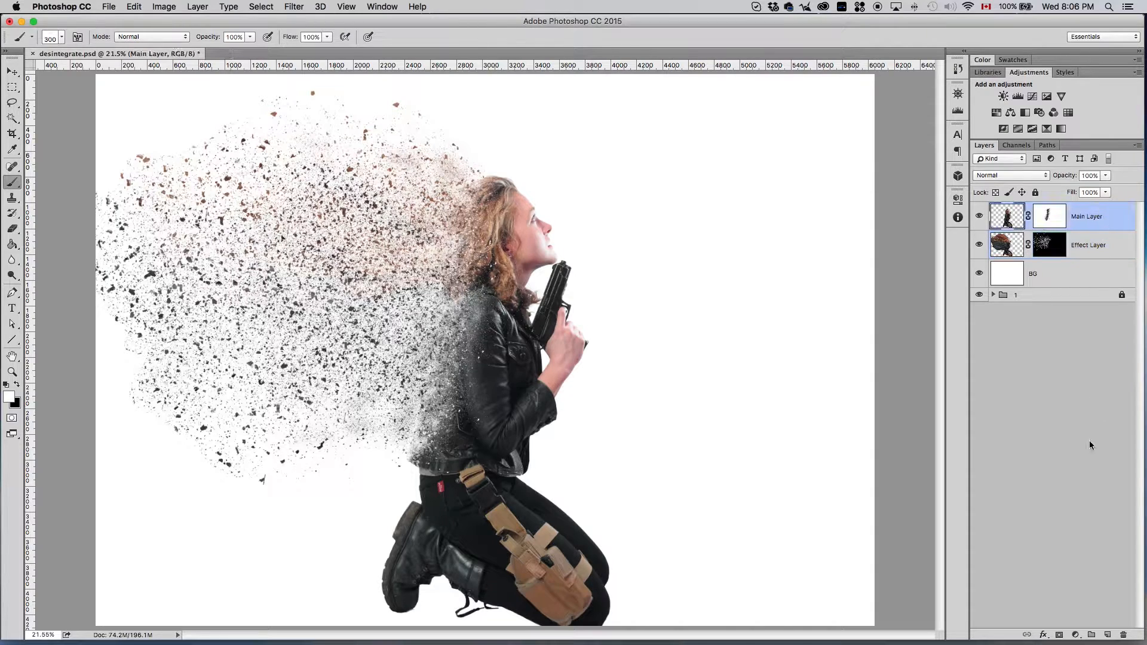
click(1104, 634)
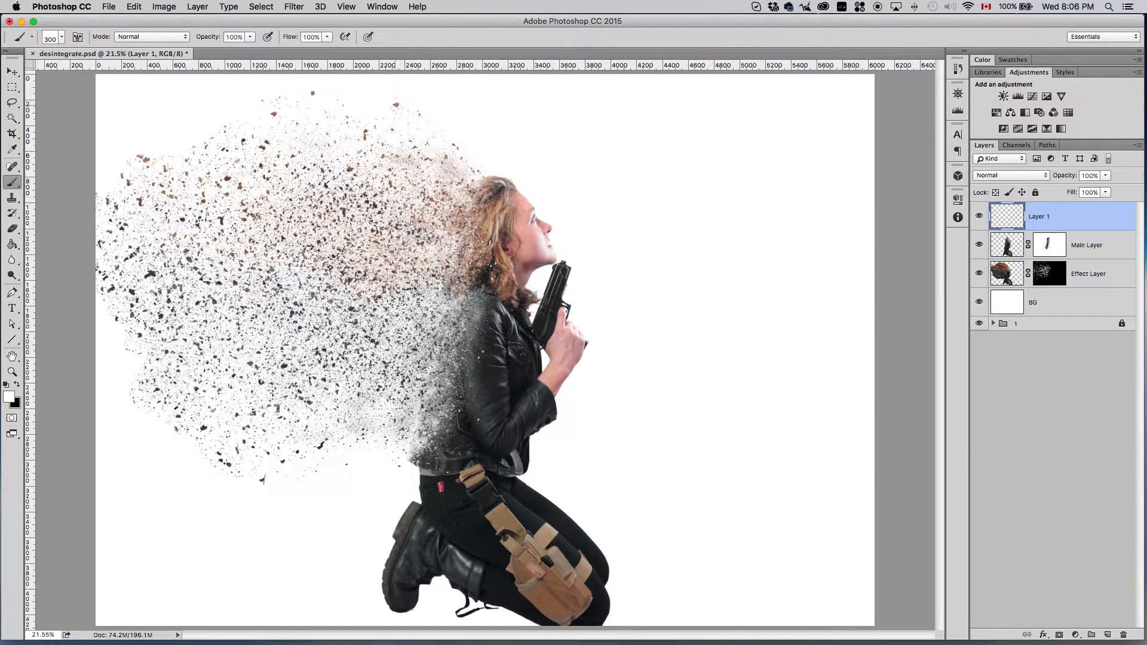
key(g)
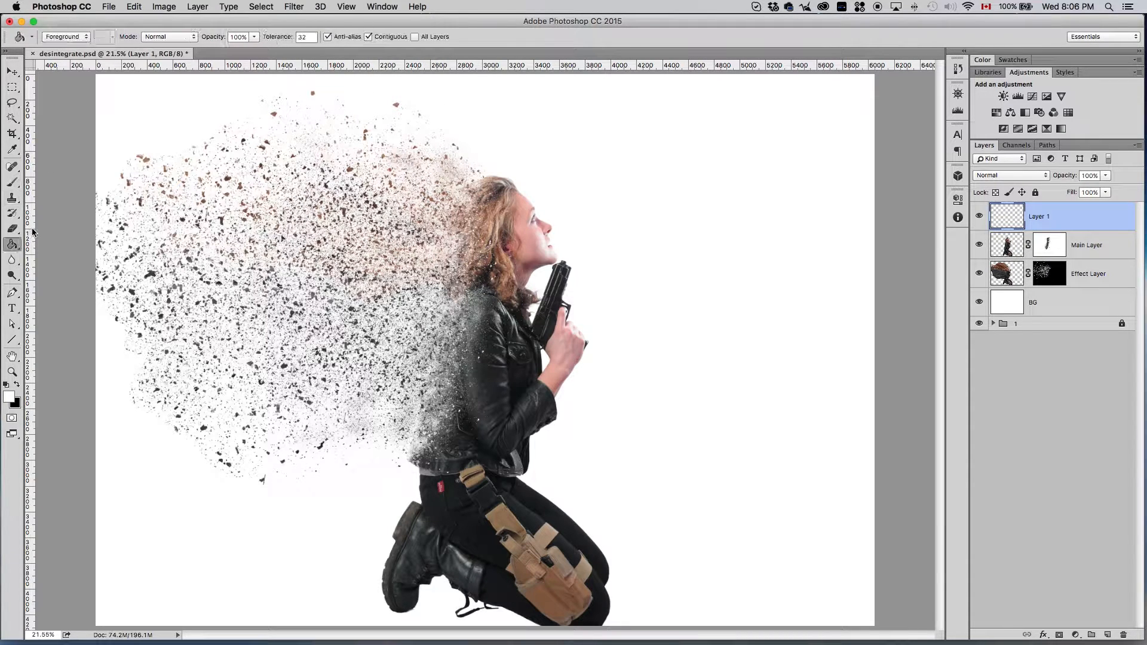
click(18, 386)
click(657, 263)
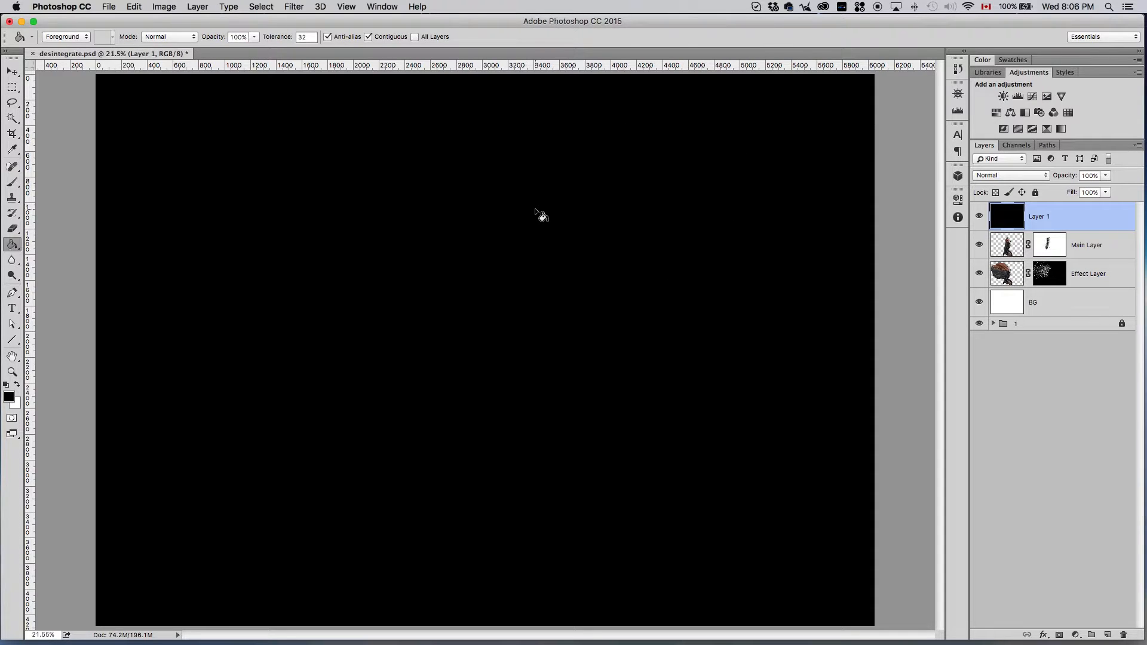
- Render a 50-300mm Zoom lens flare at 147% brightness near the black layer's upper-right edge and set the layer's blend mode to Screen
scroll(536, 211, down, 4)
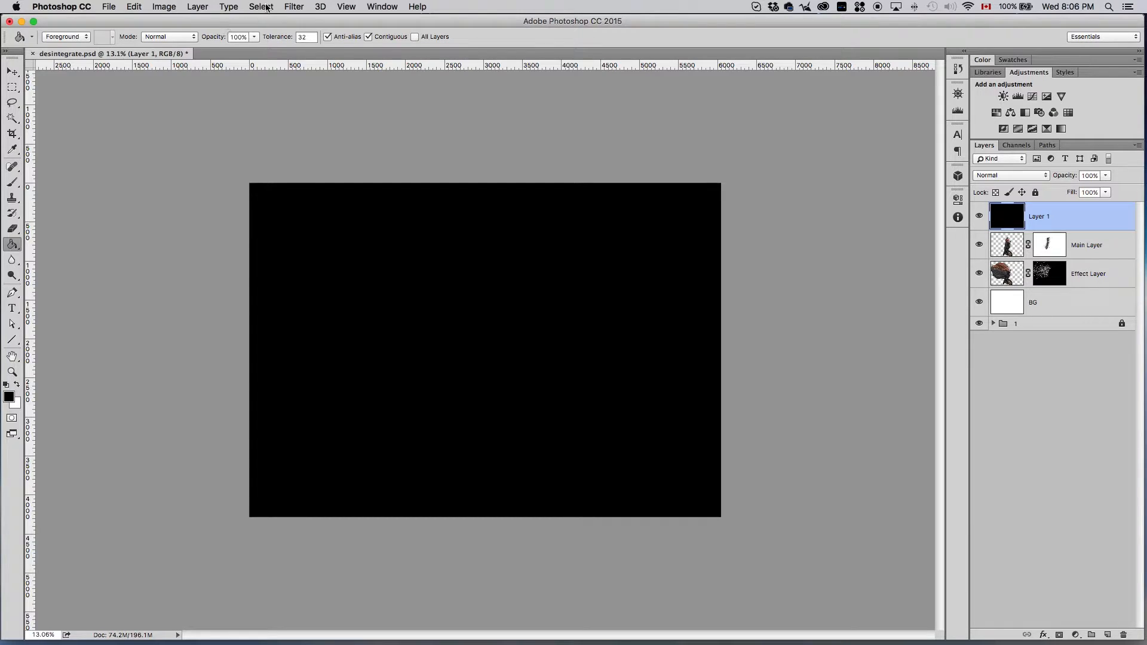
click(296, 7)
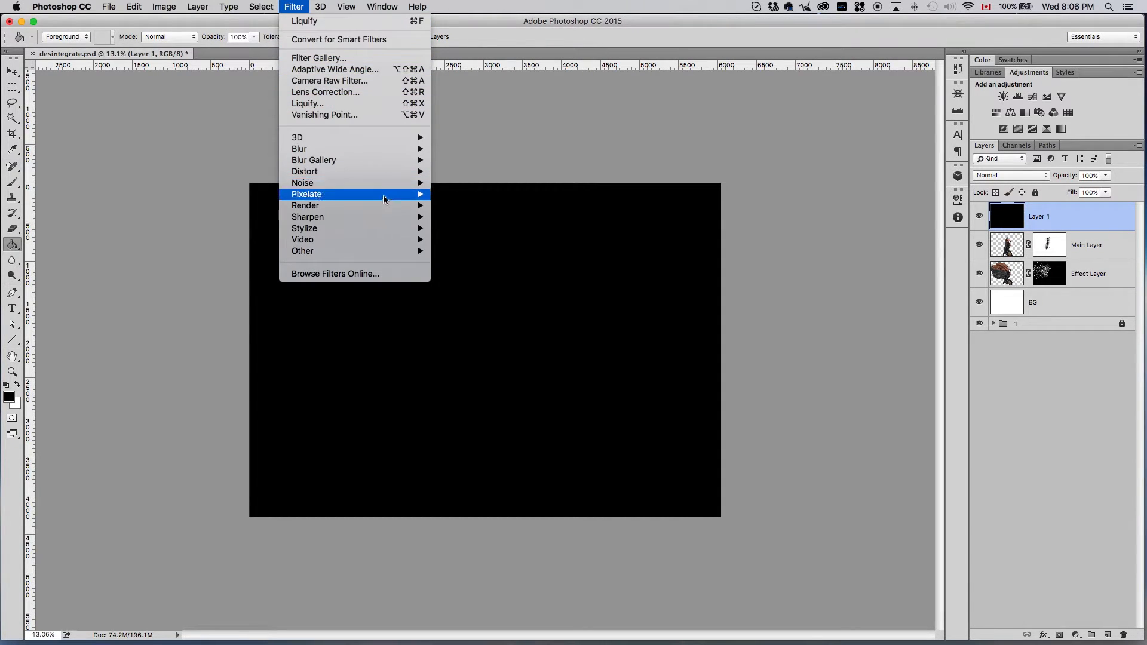
mouse_move(384, 207)
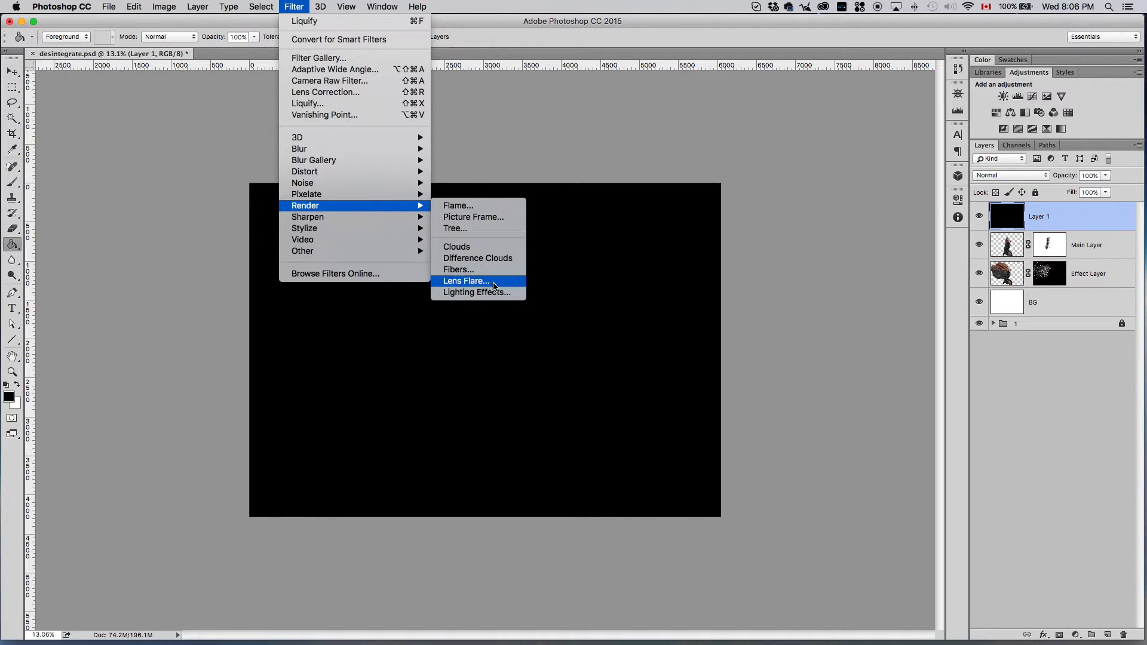
click(466, 281)
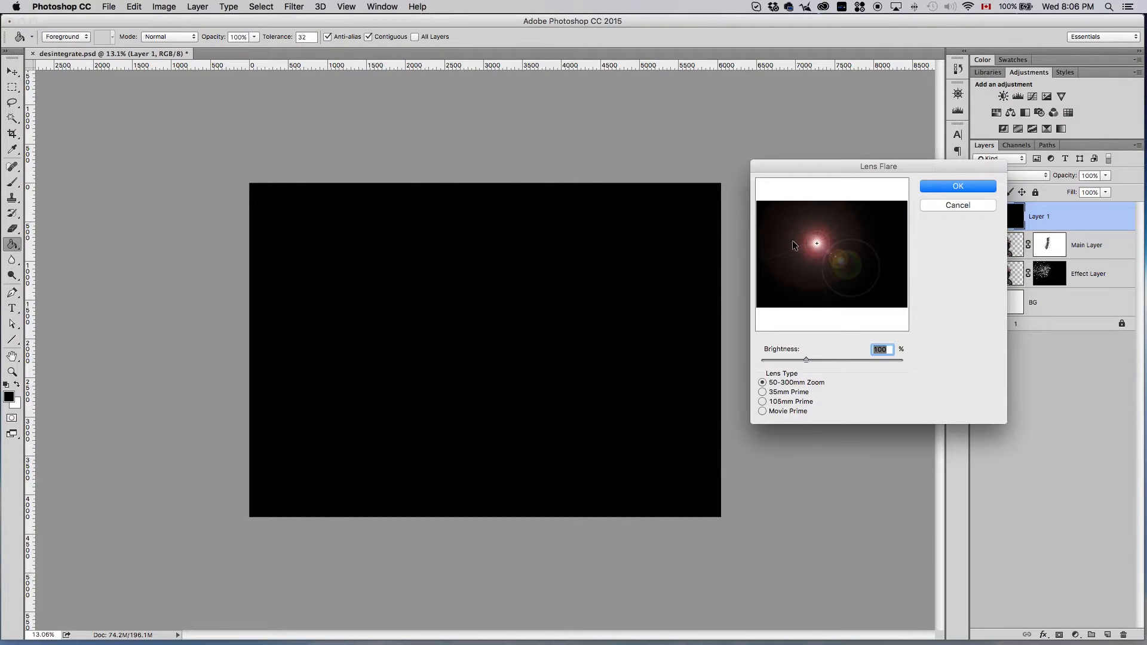
drag(818, 242, 895, 212)
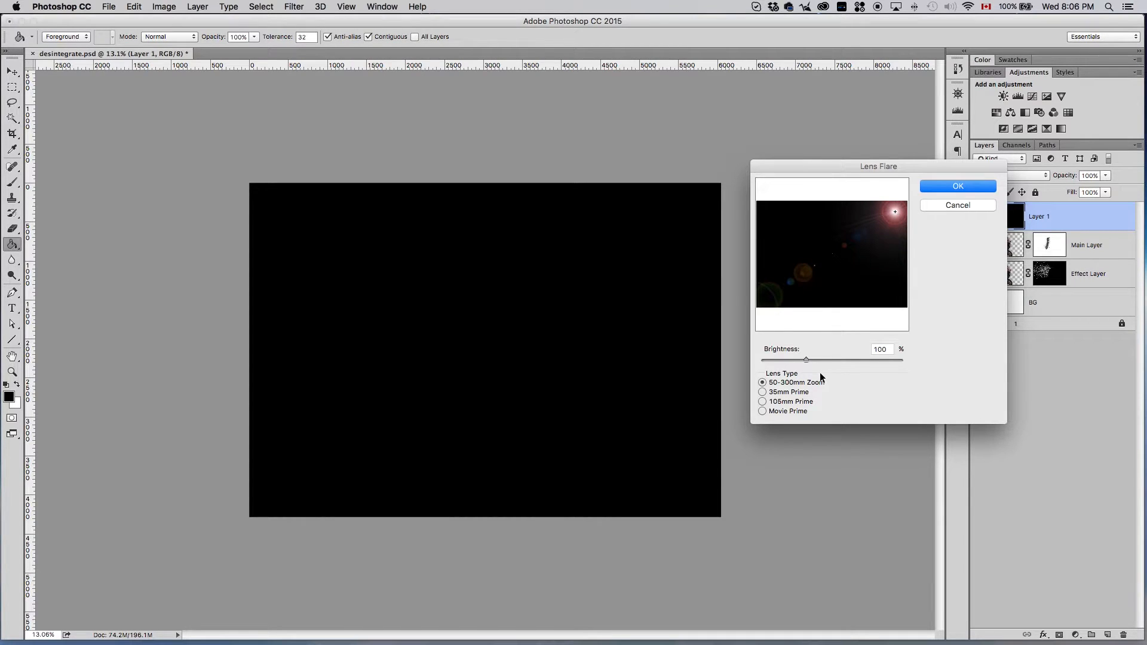
drag(821, 360, 827, 360)
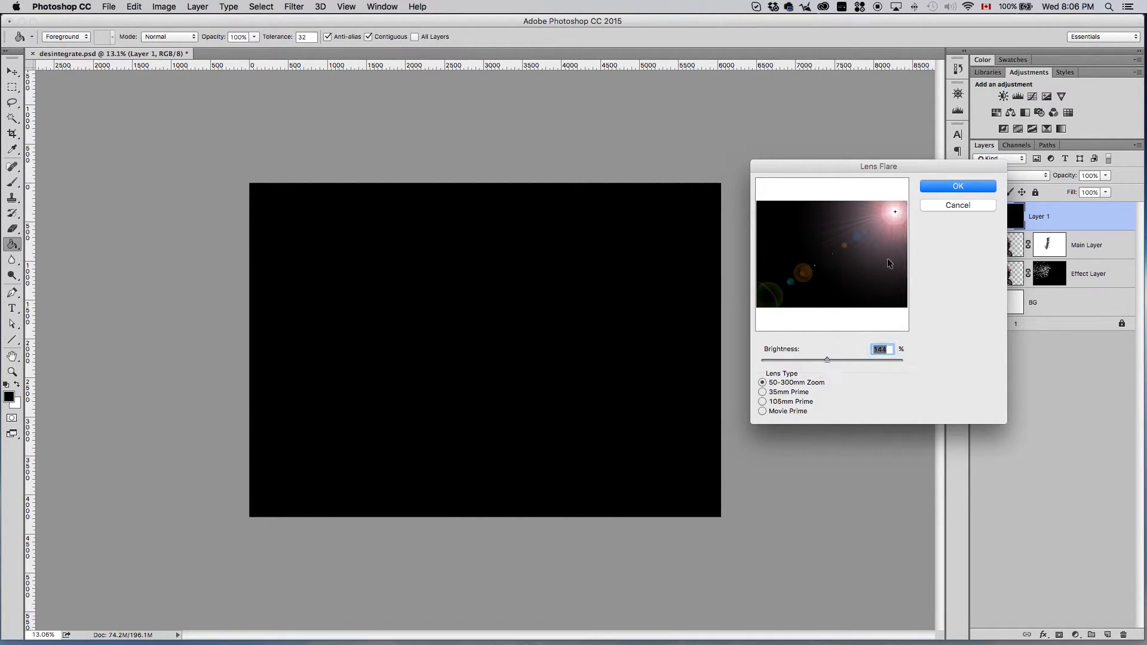
mouse_move(893, 224)
mouse_down()
mouse_move(896, 212)
mouse_move(901, 225)
mouse_up()
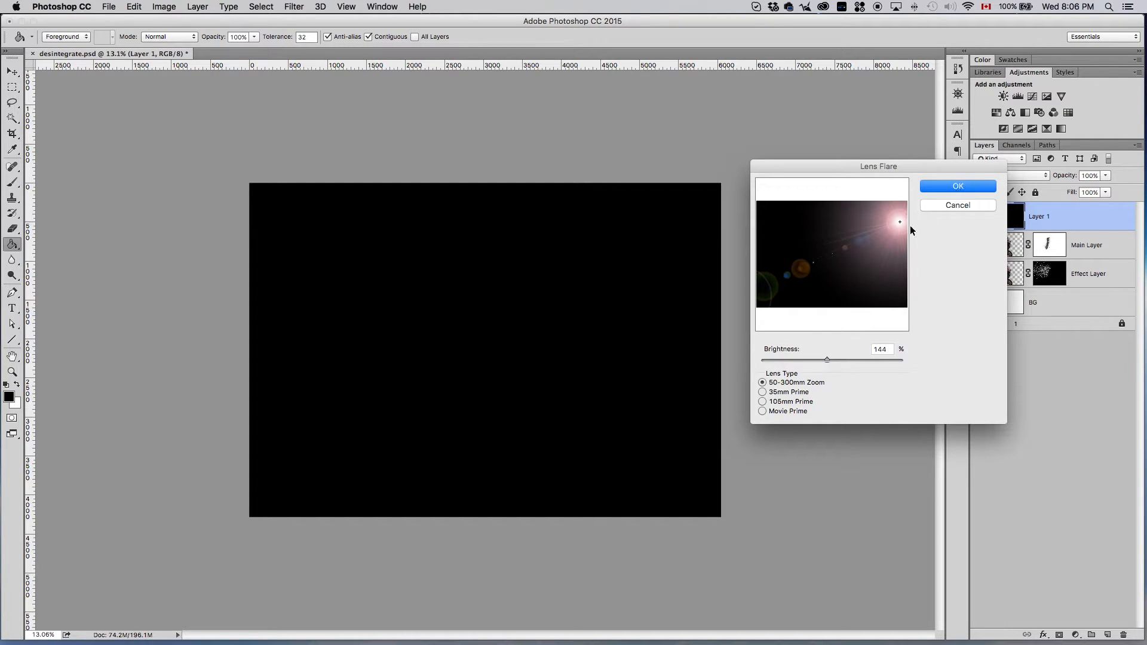
drag(826, 360, 829, 360)
click(898, 226)
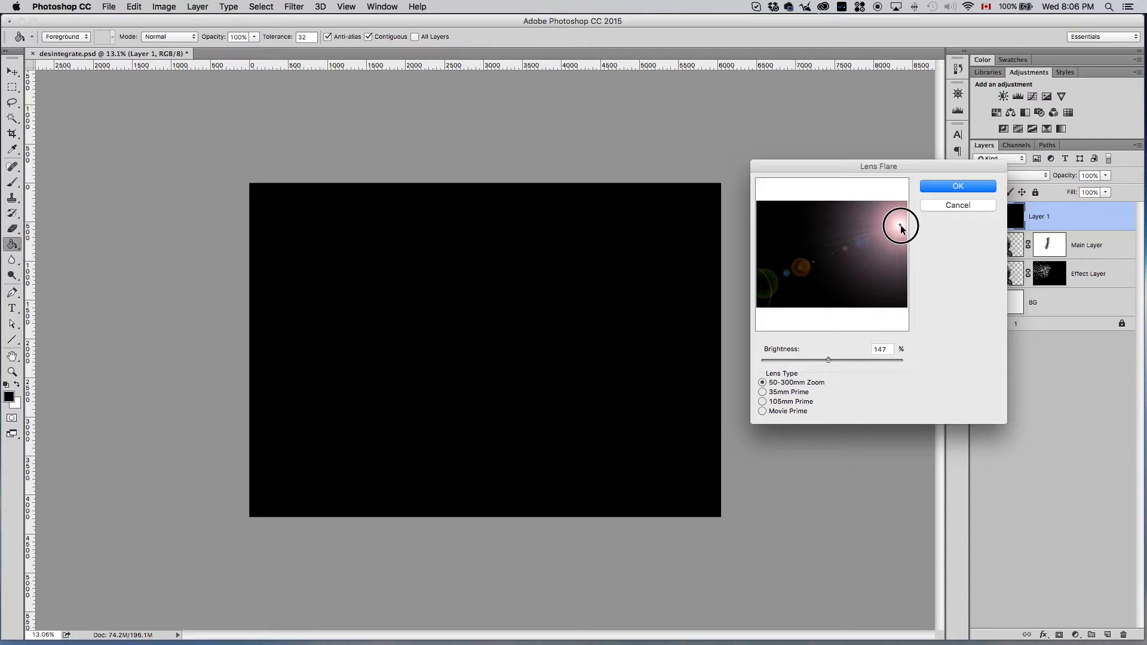
click(950, 187)
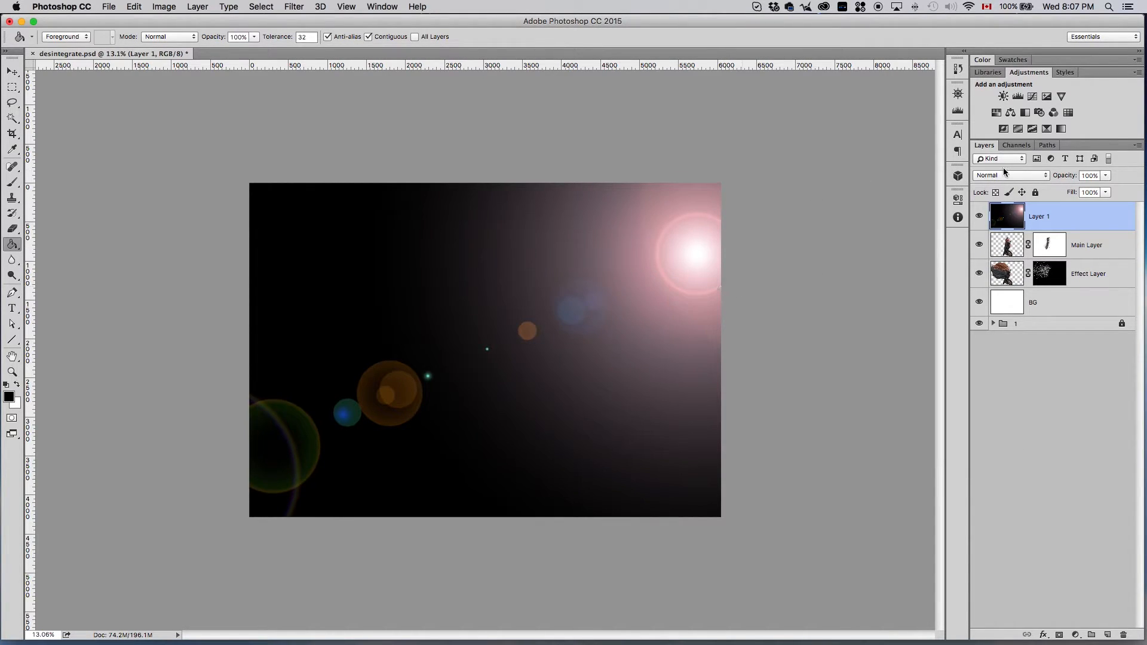
click(1025, 174)
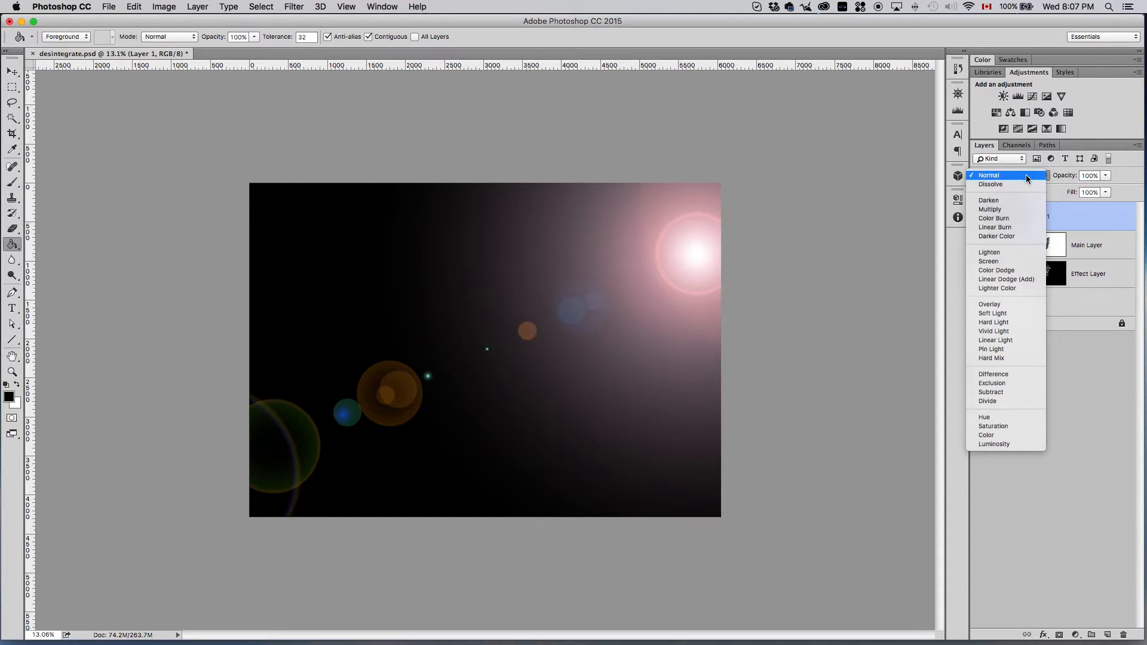
click(1003, 262)
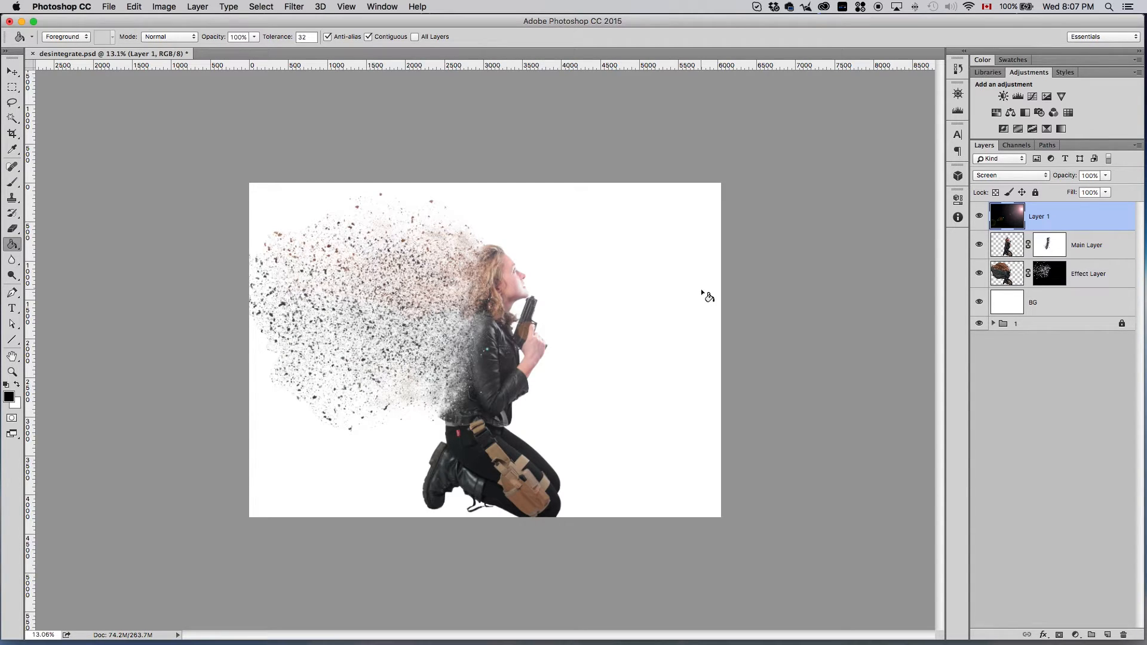
- Scale the lens flare layer to about 148%, shift it toward the canvas's upper-right corner with its lower edge on the canvas edge, and apply the transform
key(m)
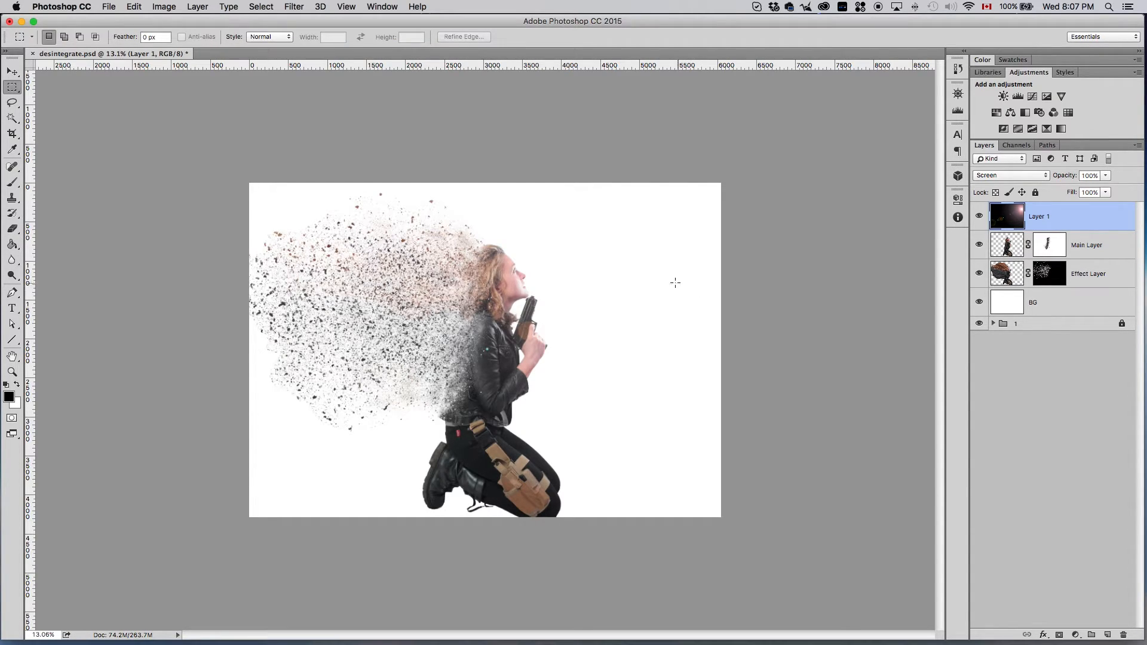
right_click(675, 284)
click(699, 385)
scroll(613, 311, down, 5)
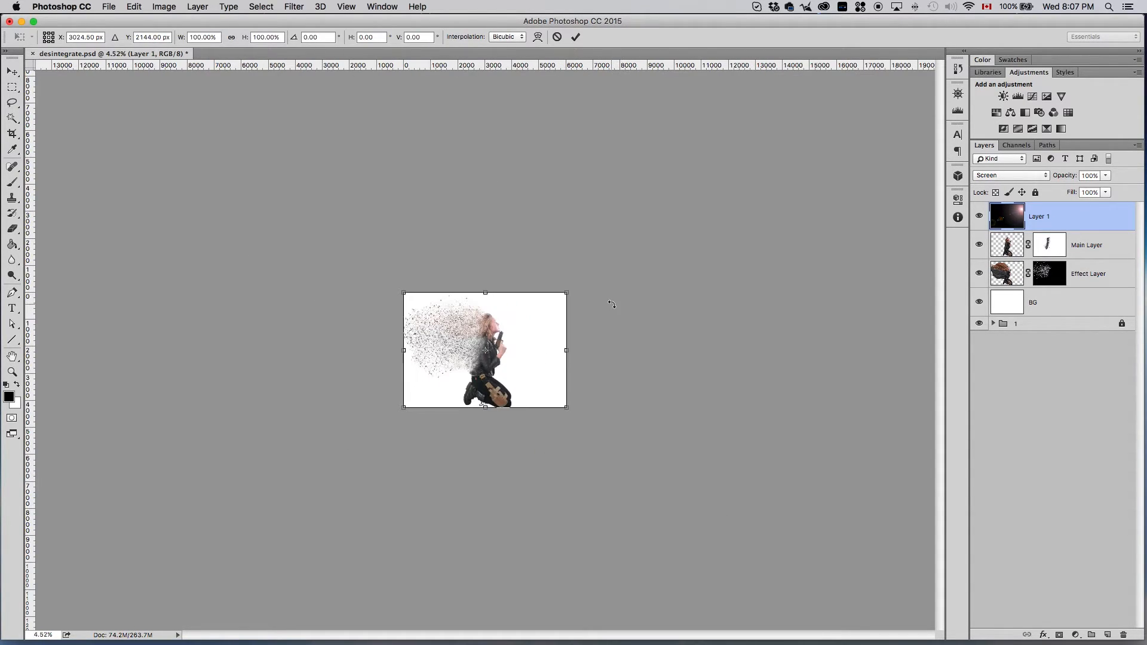
drag(565, 292, 611, 260)
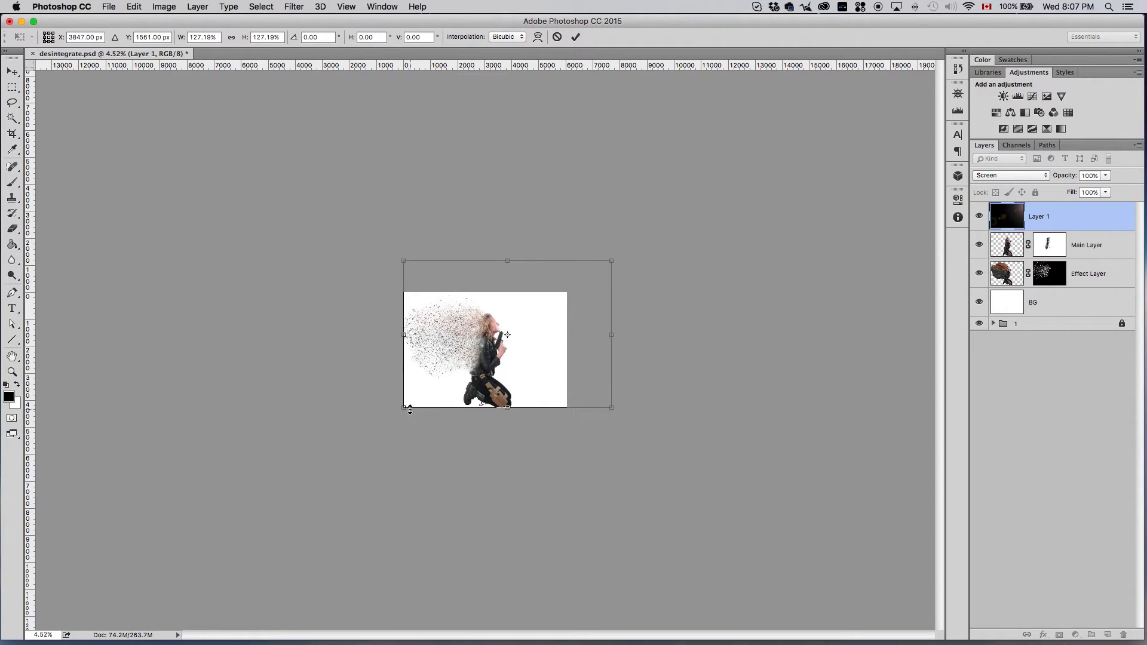
drag(403, 410, 369, 432)
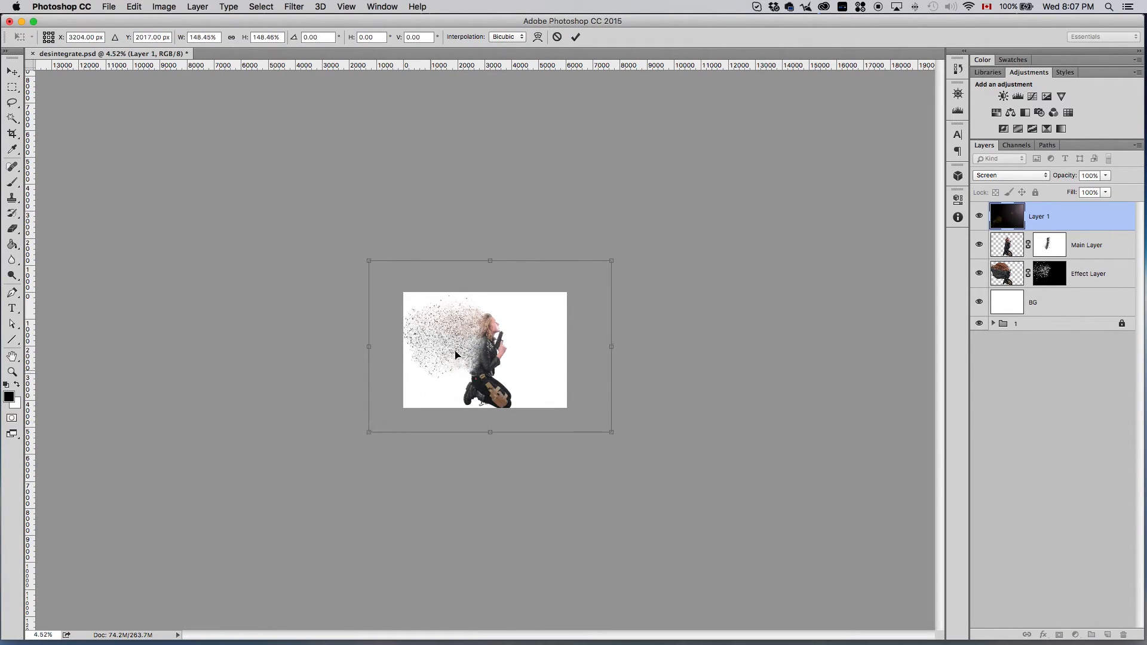
drag(519, 335, 543, 315)
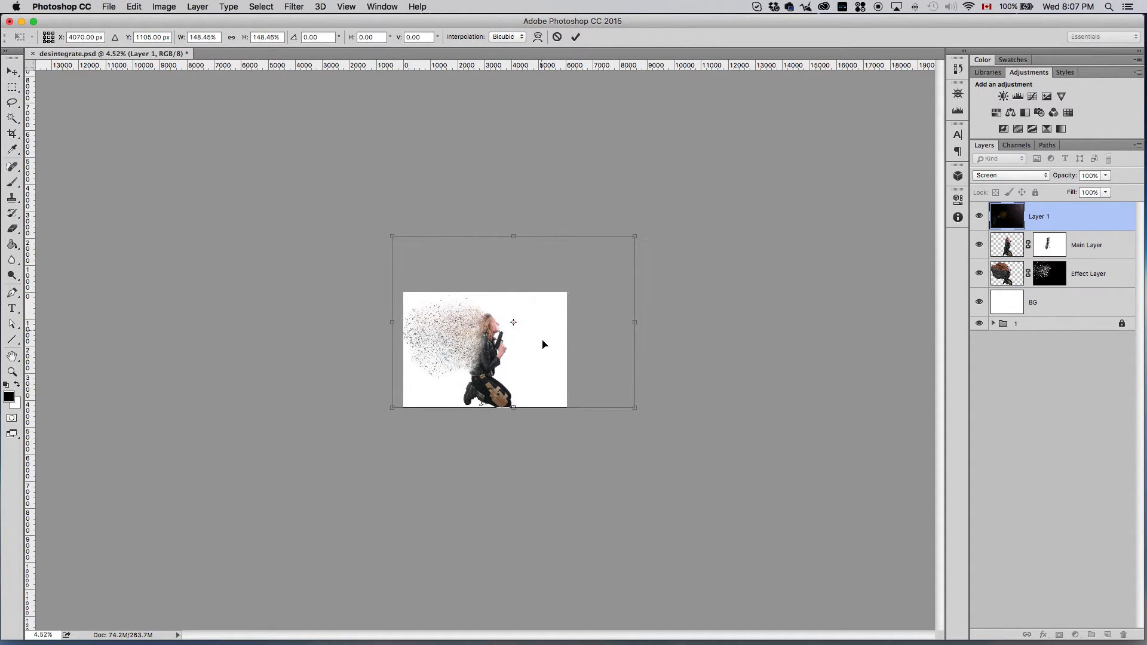
click(12, 88)
click(686, 223)
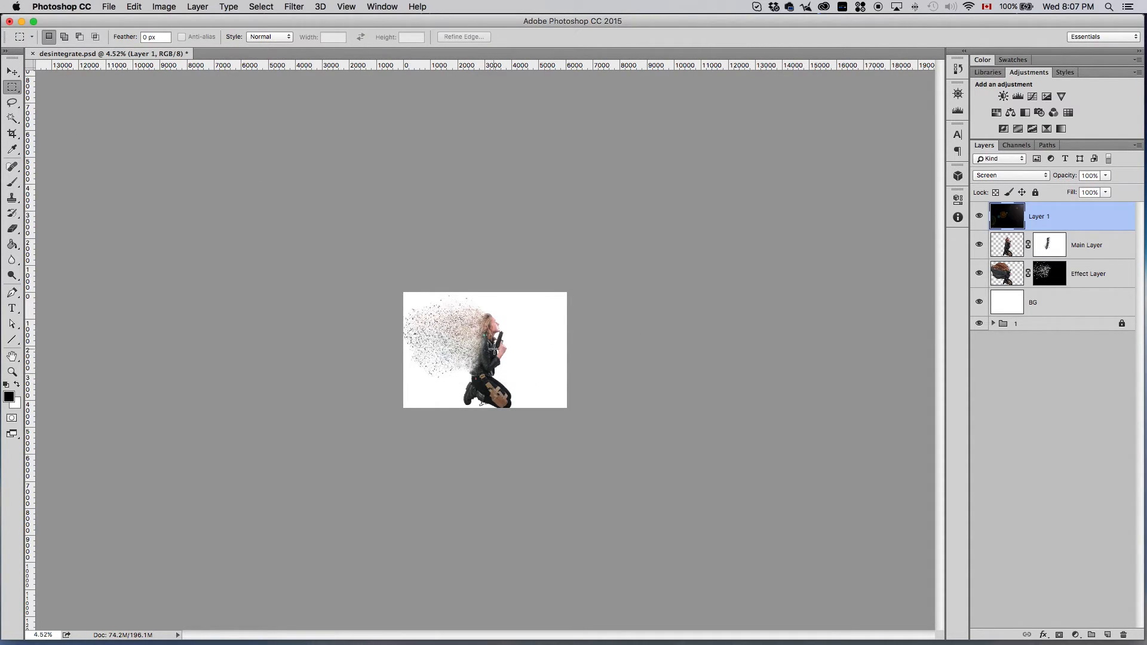
- Inspect how the enlarged lens flare tints the particles, the hair and the jacket
key(super+0)
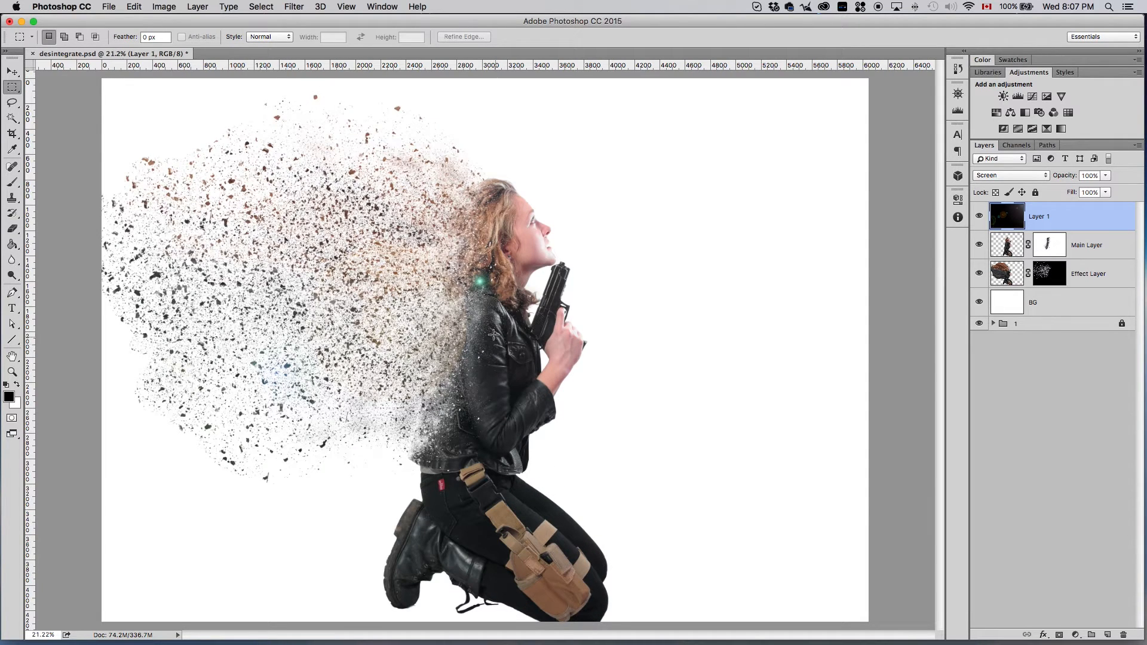
scroll(510, 270, up, 2)
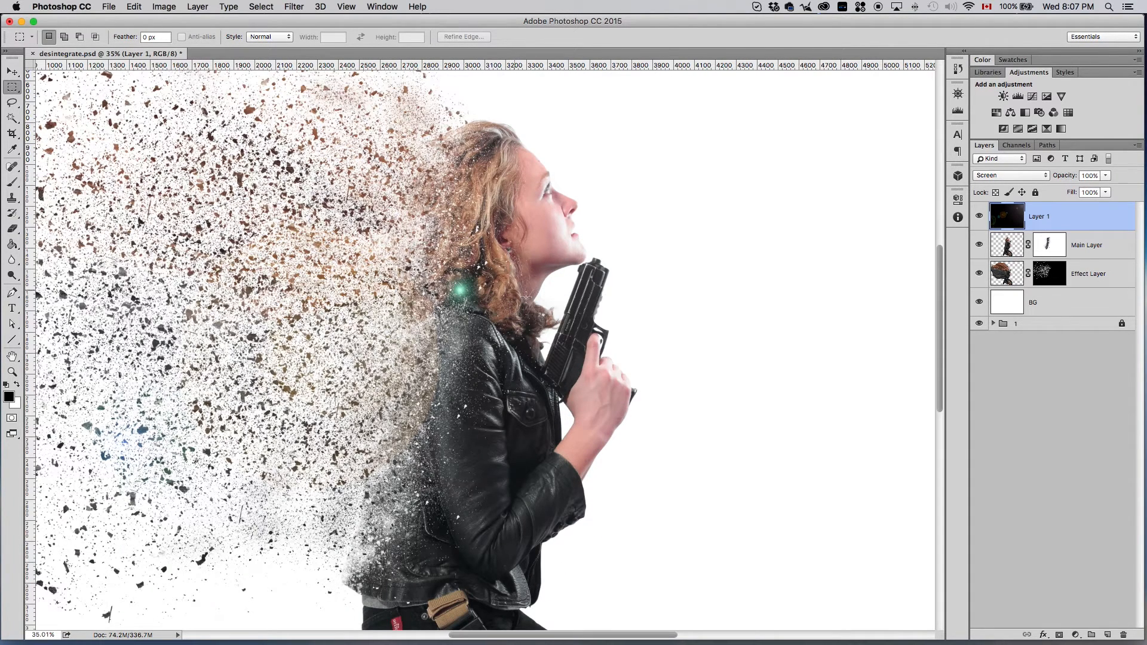
scroll(526, 297, up, 3)
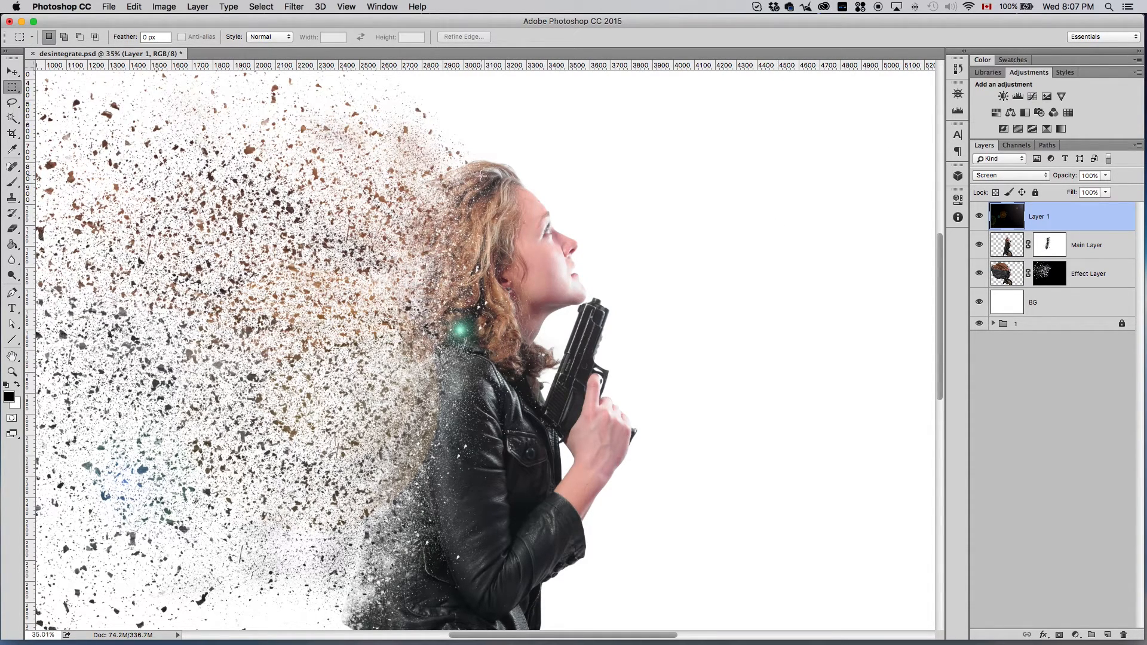
scroll(481, 176, left, 15)
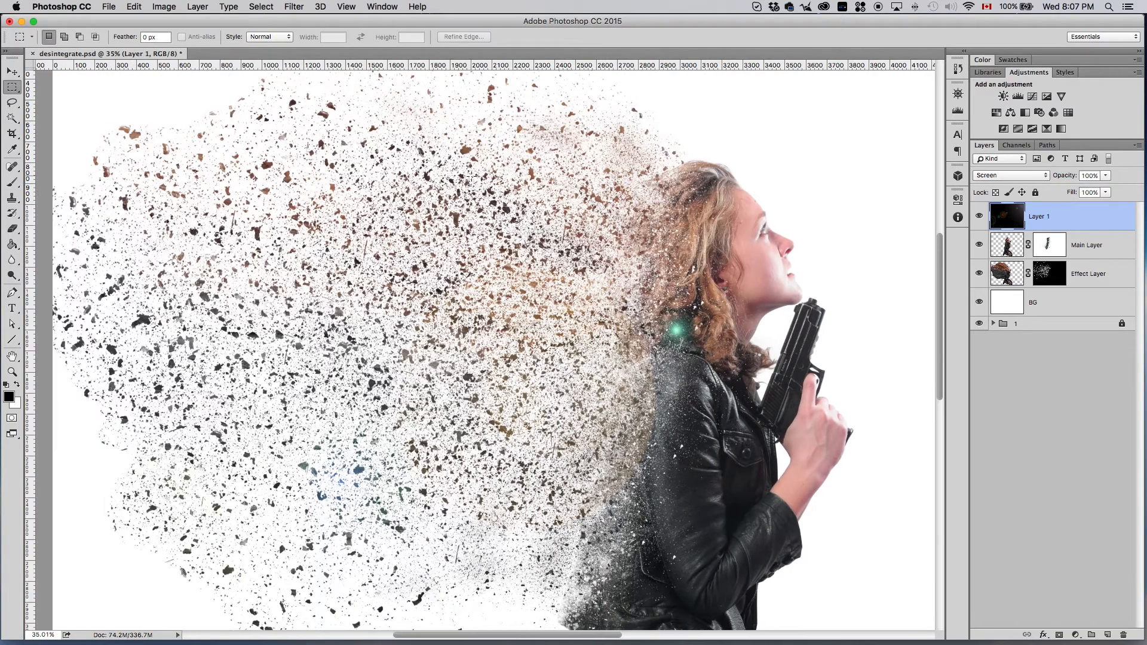
scroll(476, 176, right, 6)
scroll(633, 185, right, 10)
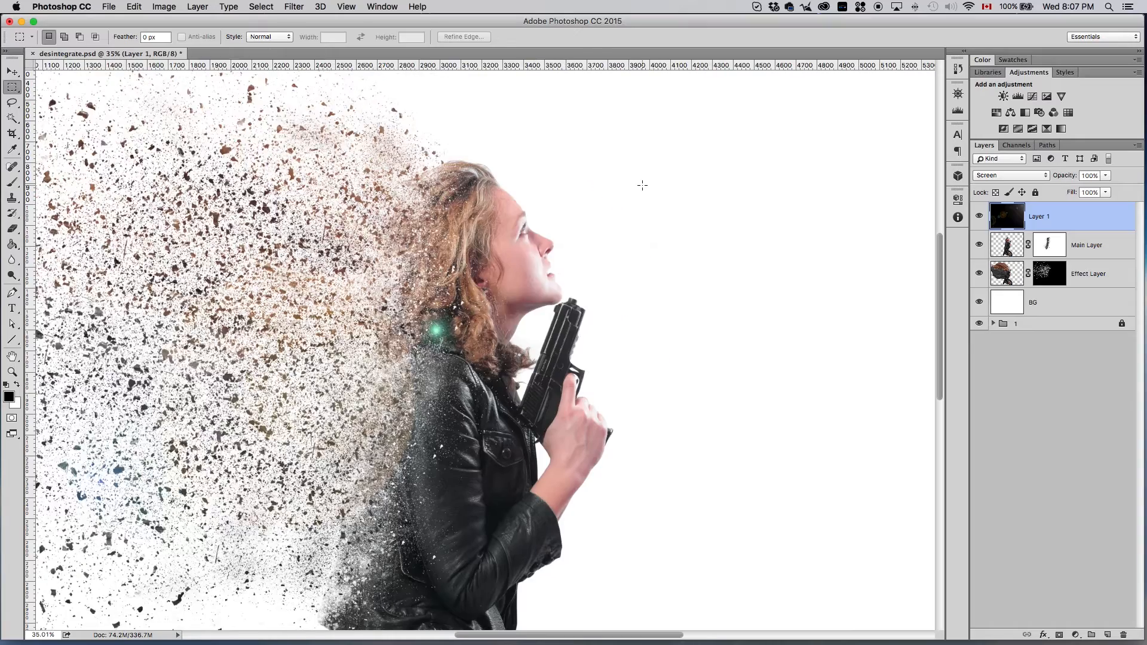